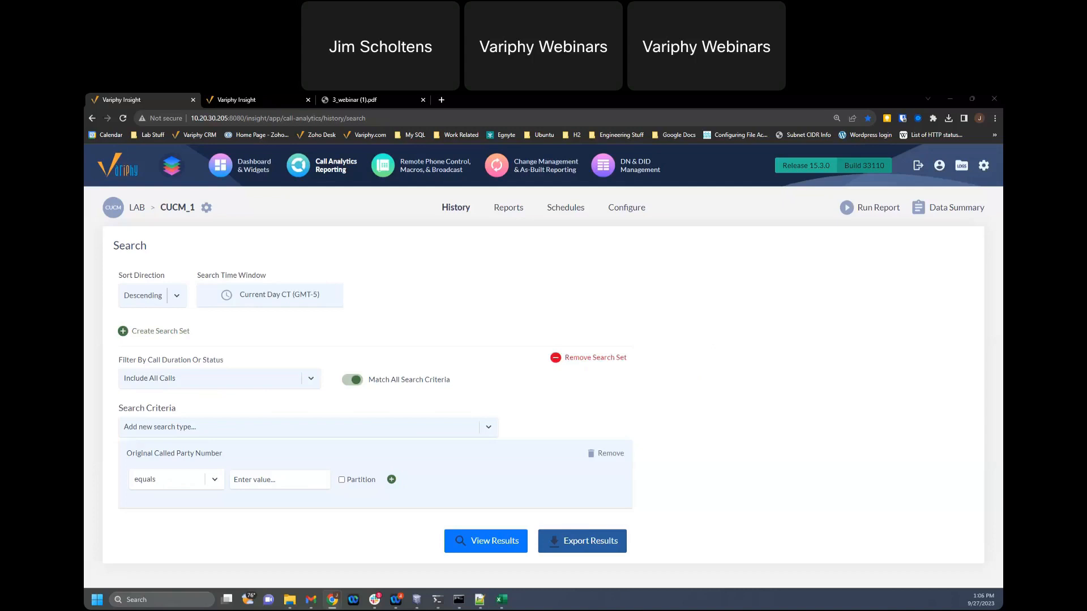
# - Place the release 15.2.0 window over the release 15.3.0 search page so both layouts can be compared
pyautogui.moveTo(85, 290); pyautogui.dragTo(753, 234)
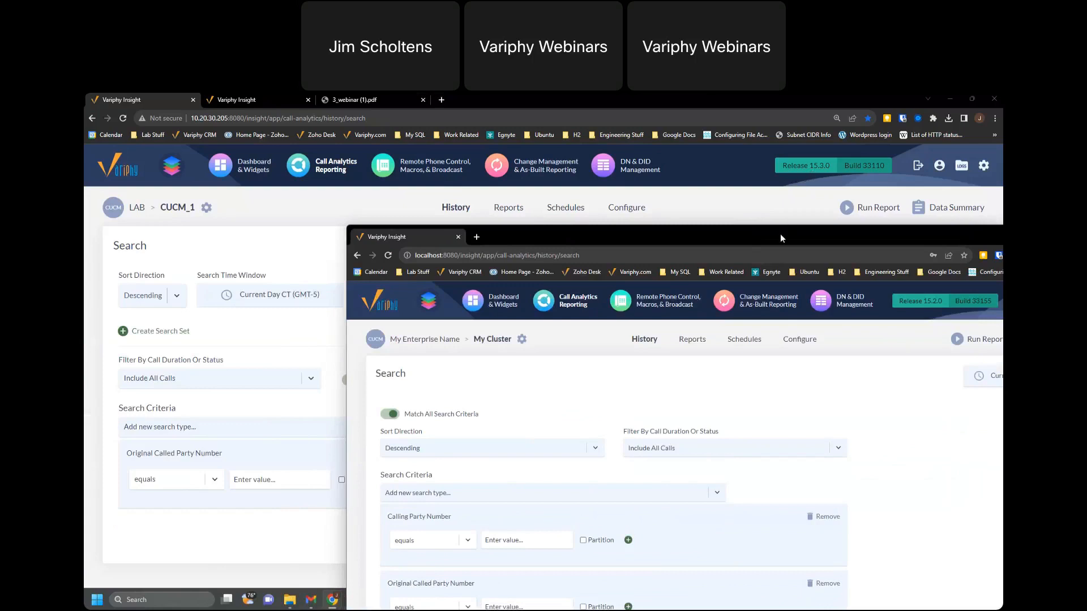
pyautogui.moveTo(780, 237); pyautogui.dragTo(777, 211)
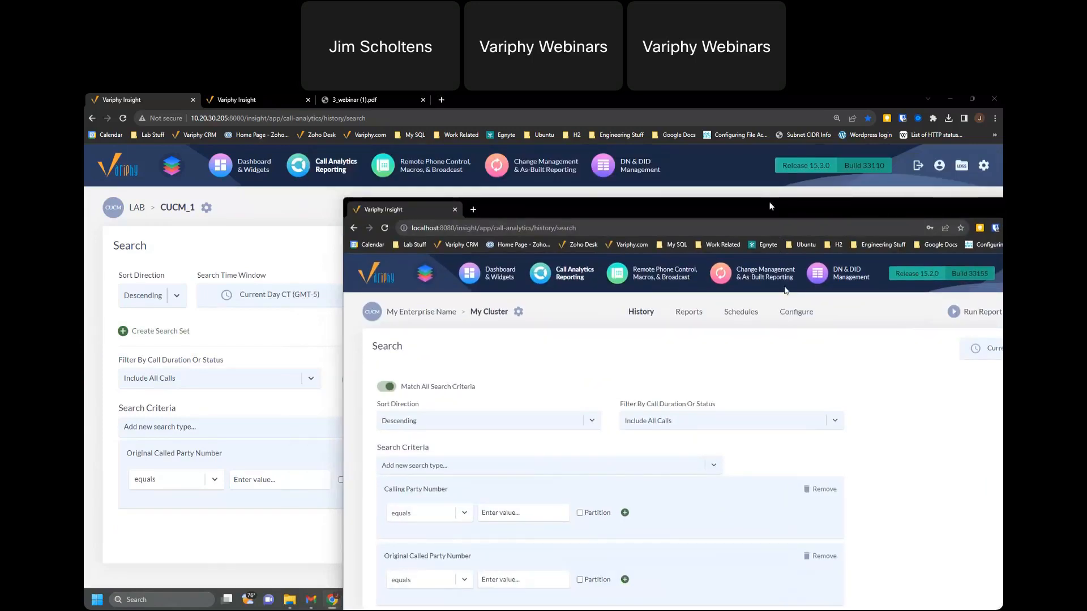
pyautogui.moveTo(770, 206); pyautogui.dragTo(542, 359)
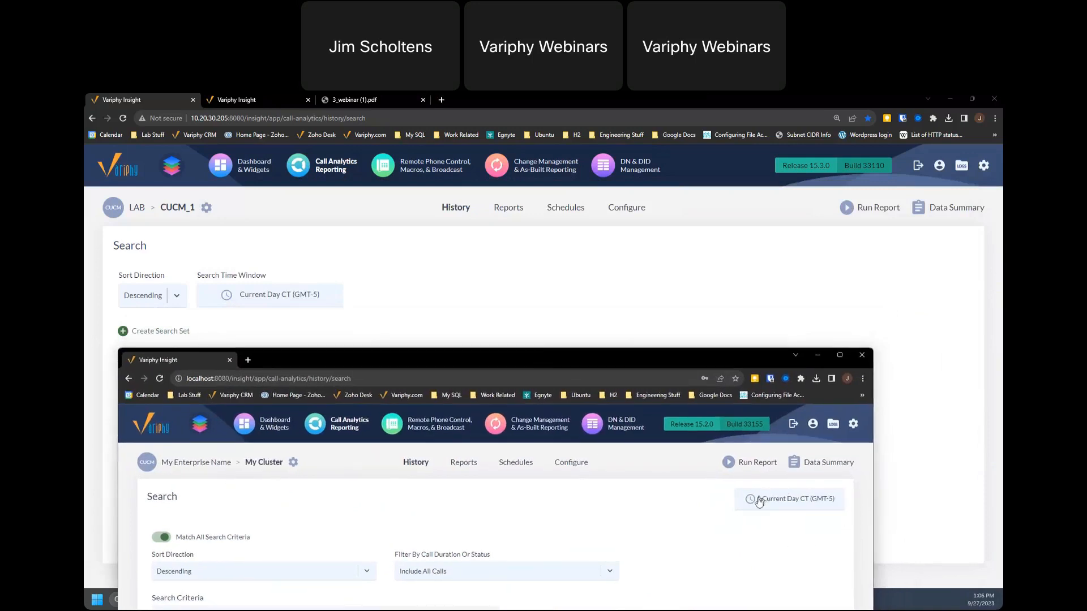
pyautogui.moveTo(759, 502)
pyautogui.moveTo(618, 368); pyautogui.dragTo(784, 343)
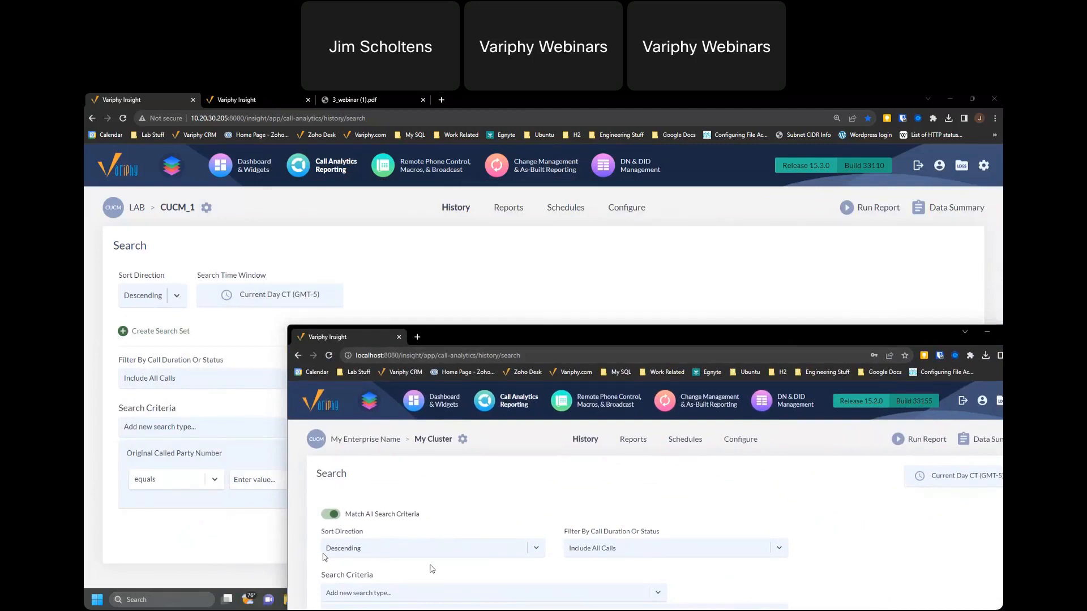
# - Examine the sort direction and search type options on the 15.2.0 search page, then move that window out of view
pyautogui.click(539, 548)
pyautogui.click(539, 548)
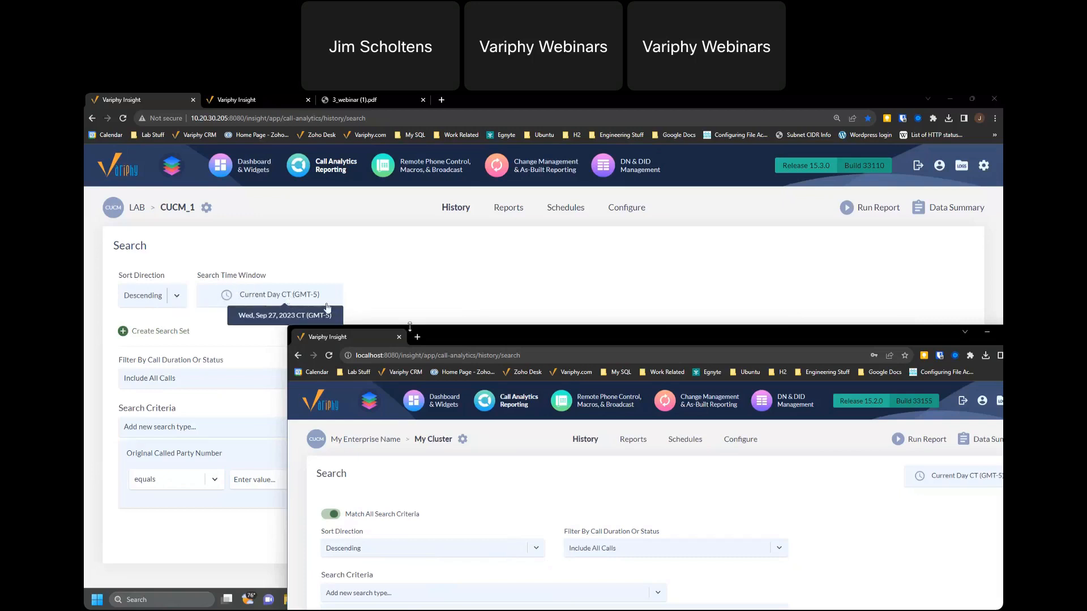
pyautogui.moveTo(452, 330); pyautogui.dragTo(487, 247)
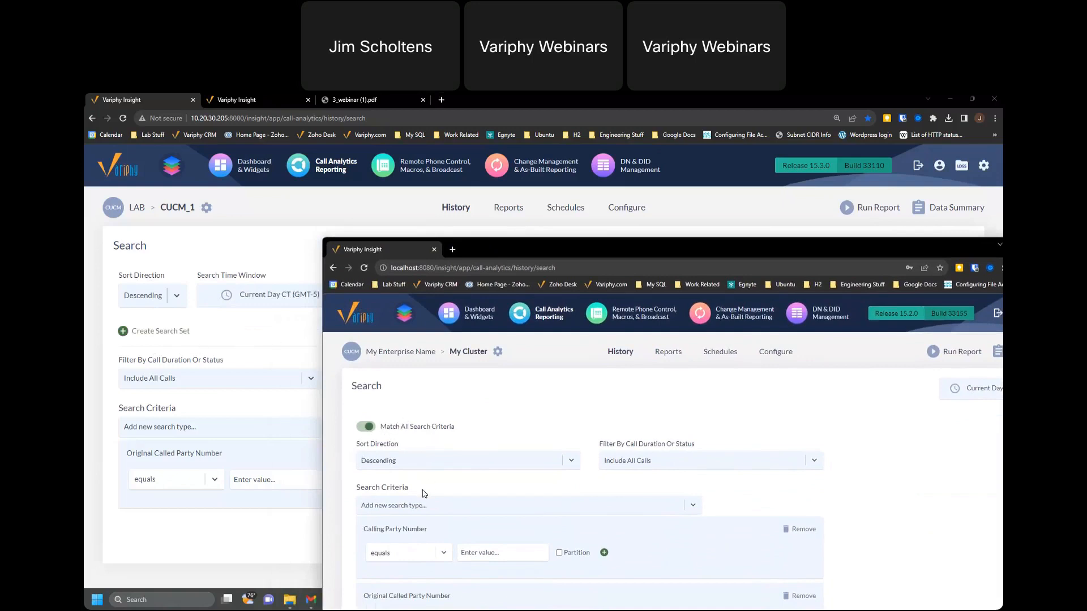
pyautogui.click(462, 506)
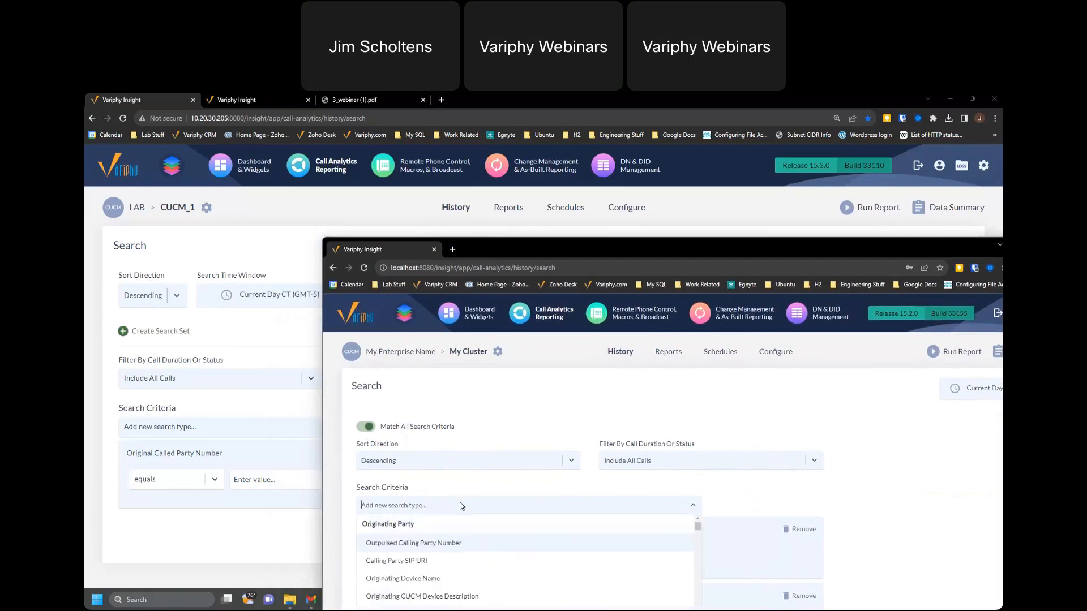
pyautogui.click(532, 417)
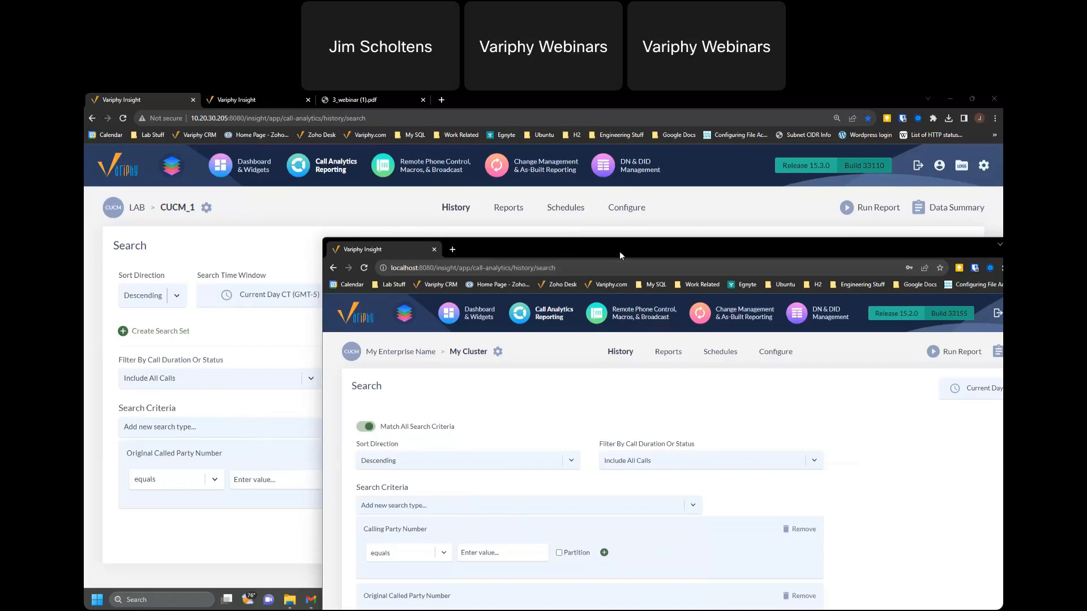
pyautogui.moveTo(619, 255); pyautogui.dragTo(85, 288)
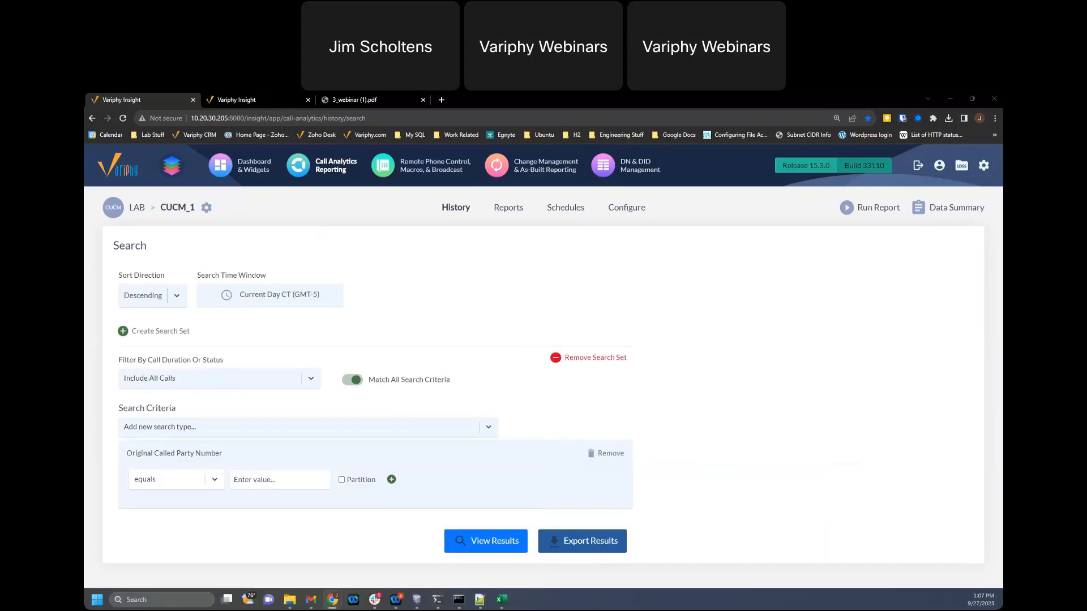
# - Compare both releases' search pages again and examine the call duration or status filter options in release 15.3.0
pyautogui.moveTo(85, 272); pyautogui.dragTo(835, 244)
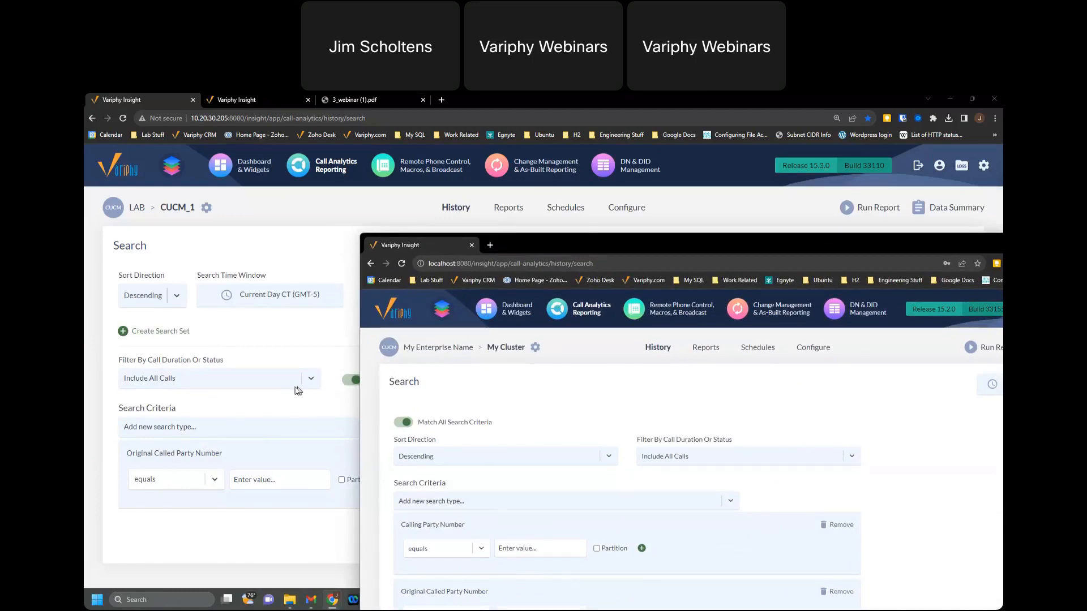
pyautogui.click(240, 385)
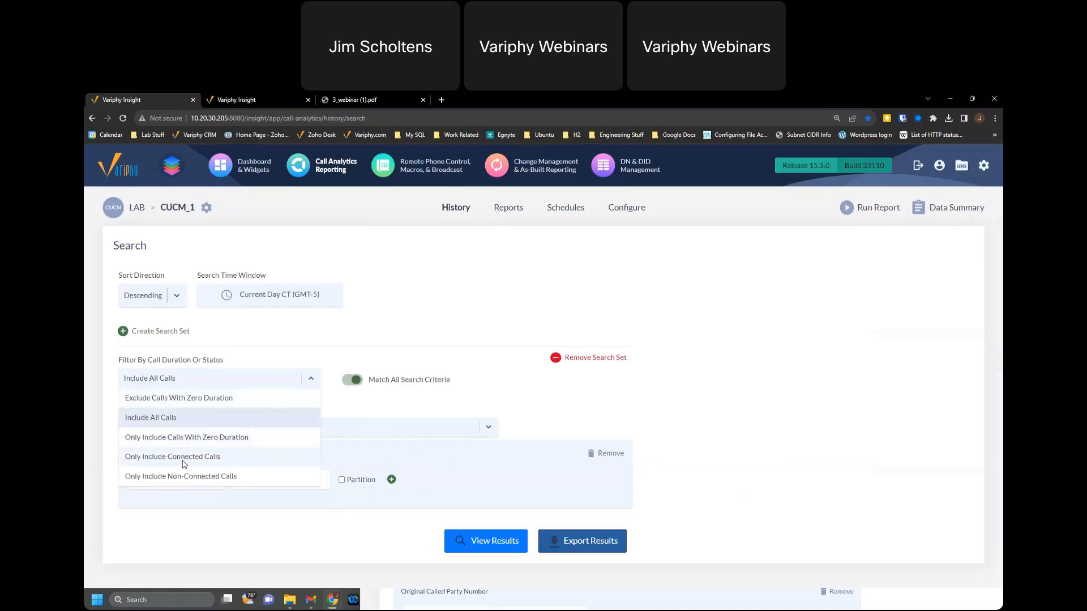
pyautogui.click(521, 369)
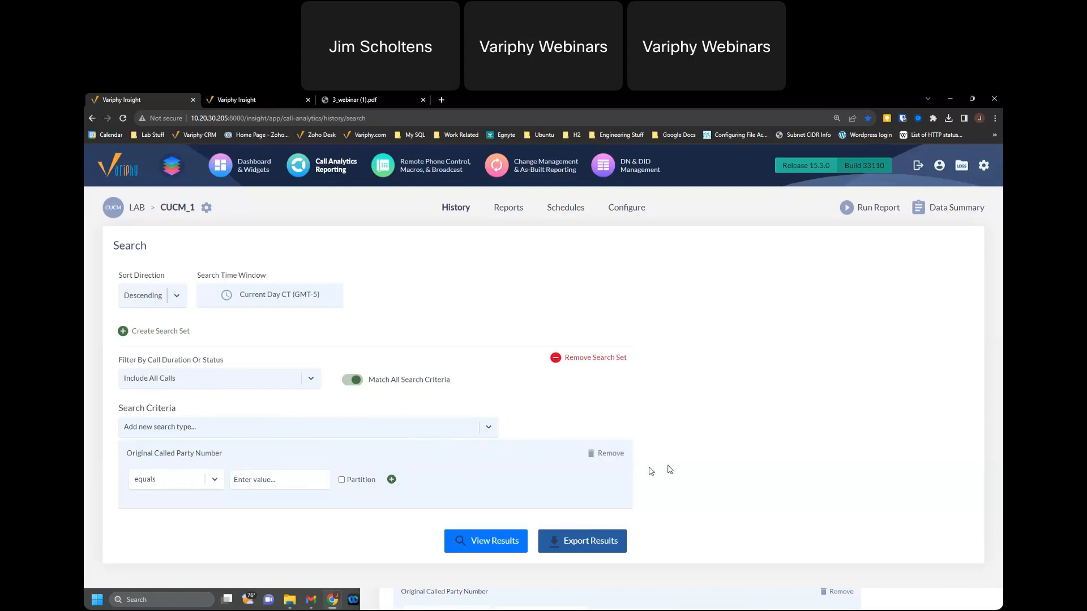
# - Replace the Original Called Party Number search criterion with a Calling Party Number criterion
pyautogui.click(615, 460)
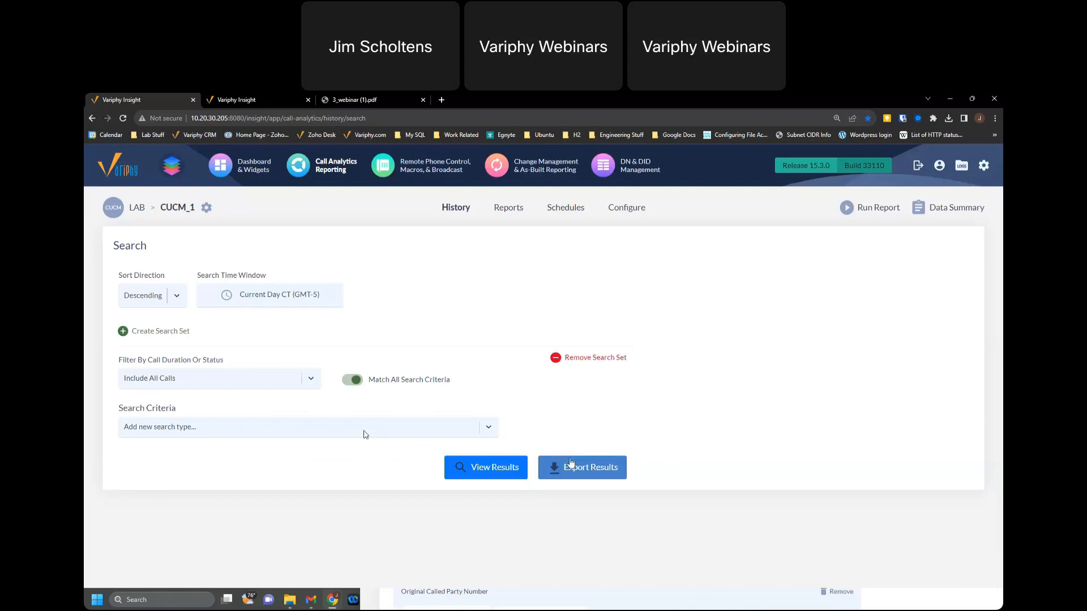
pyautogui.click(262, 428)
pyautogui.click(186, 471)
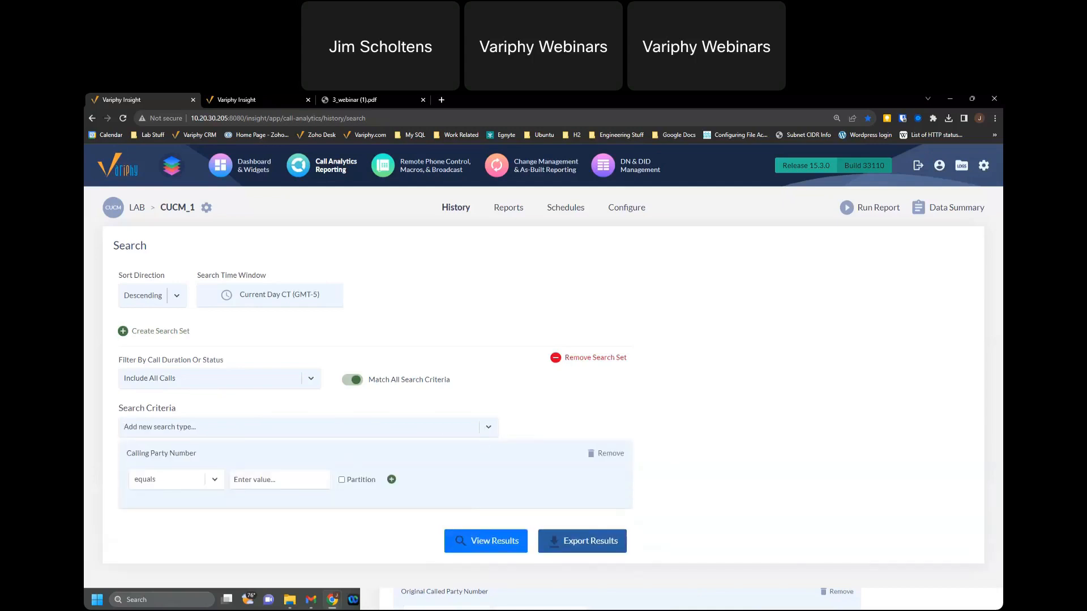
# - Set the Calling Party Number criterion's equals value to the caller's four-digit extension
pyautogui.click(249, 479)
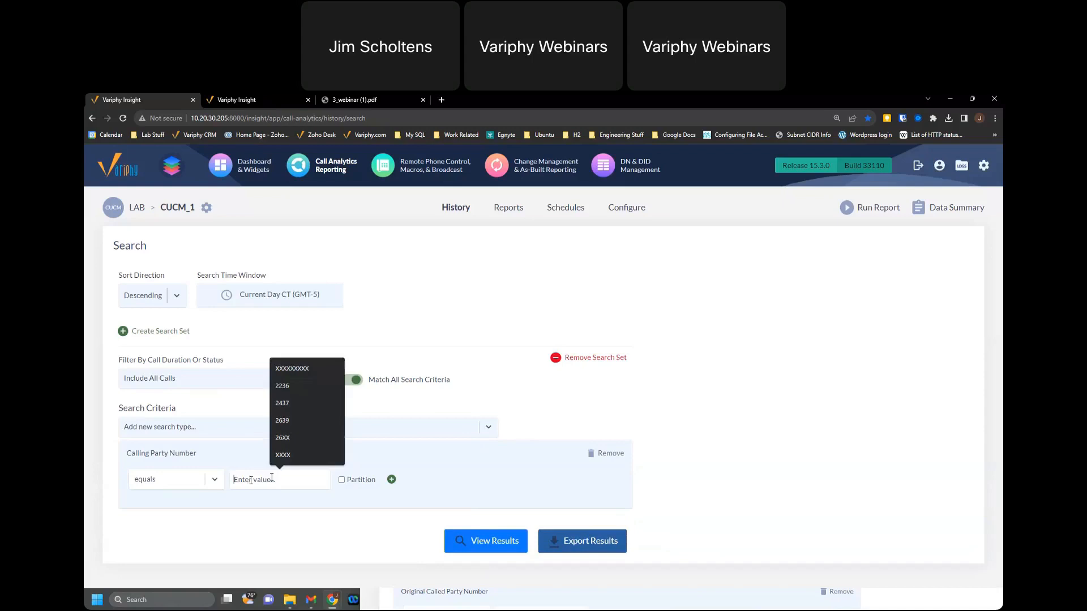
pyautogui.click(295, 389)
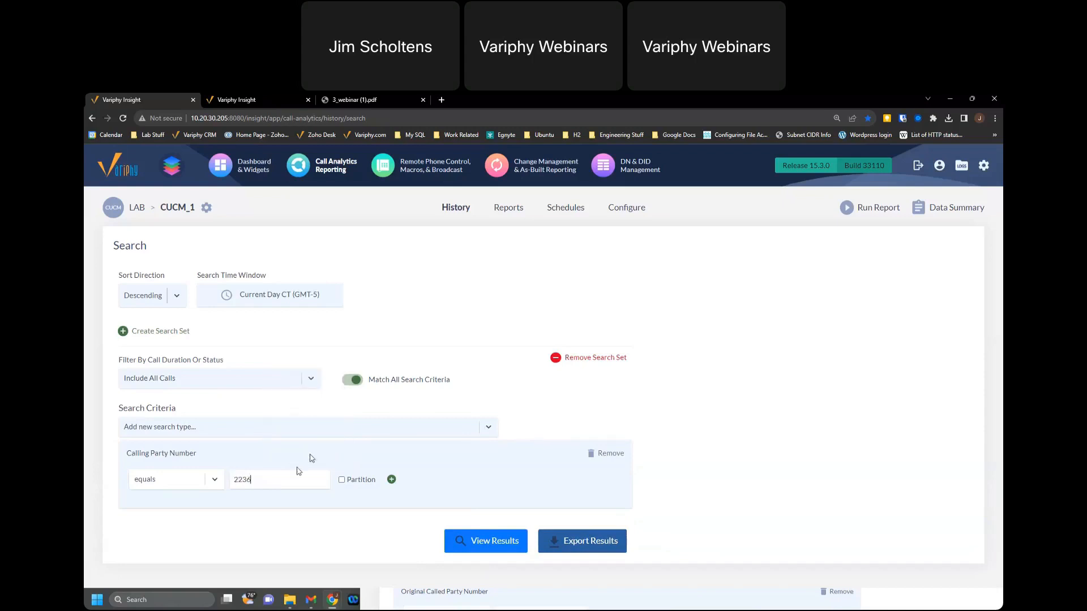
pyautogui.moveTo(253, 482); pyautogui.dragTo(223, 488)
pyautogui.write('2437')
# - Set the search time window to From Specific Date/Time To Specific Date/Time Only, starting Aug 04, 2023 at 12:00 AM
pyautogui.click(302, 300)
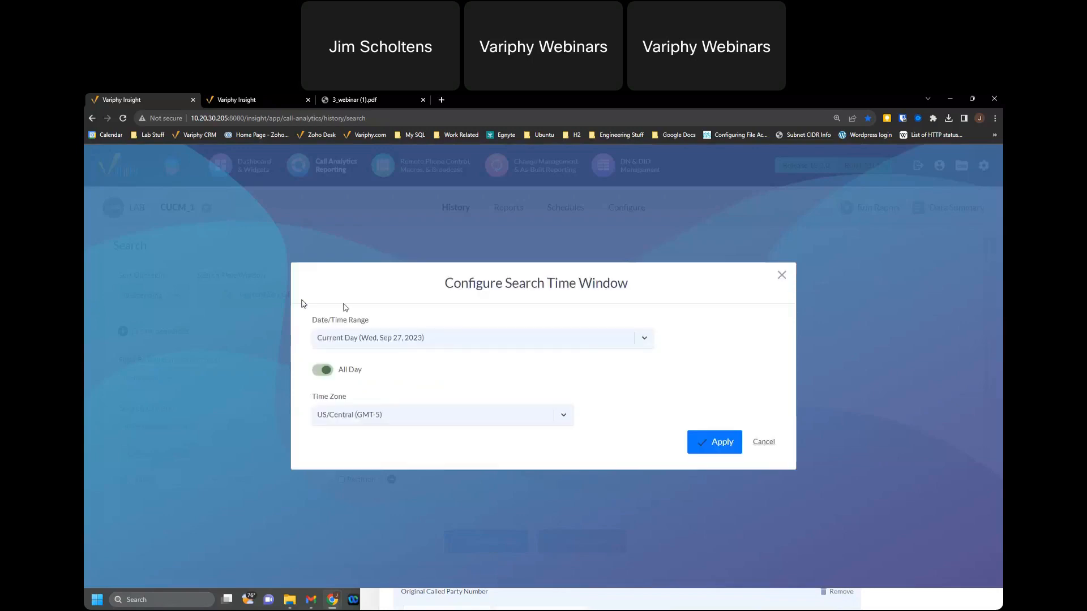
pyautogui.click(419, 338)
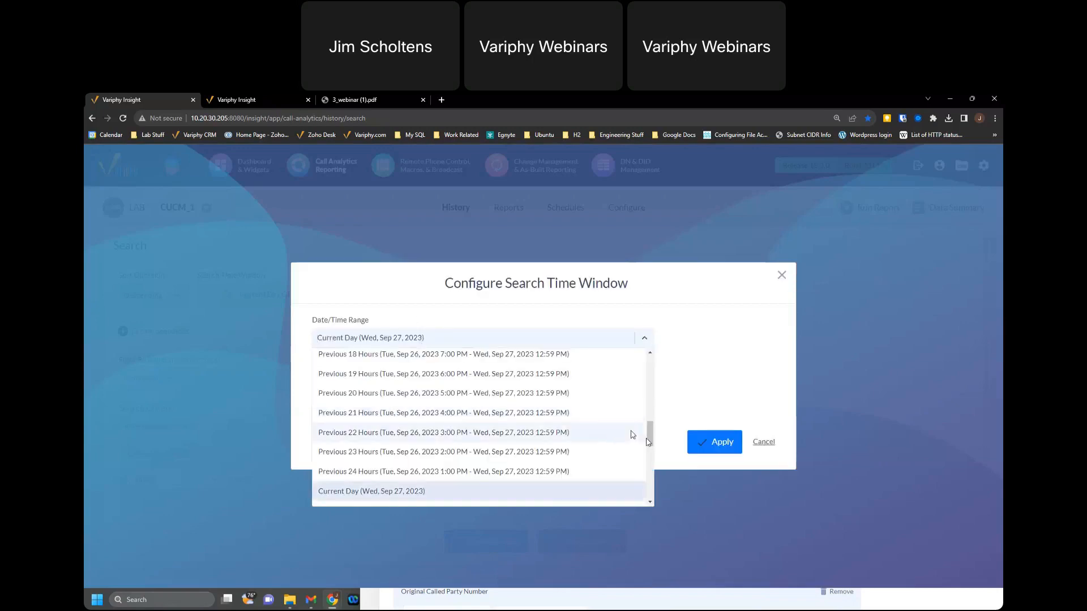
pyautogui.moveTo(650, 434); pyautogui.dragTo(659, 361)
pyautogui.click(474, 360)
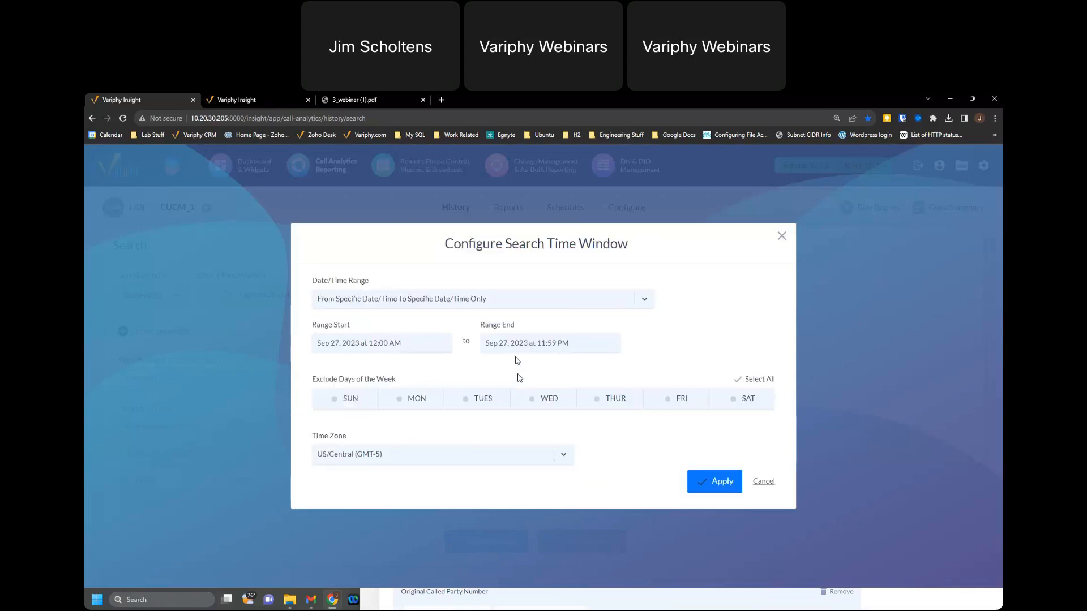
pyautogui.click(428, 342)
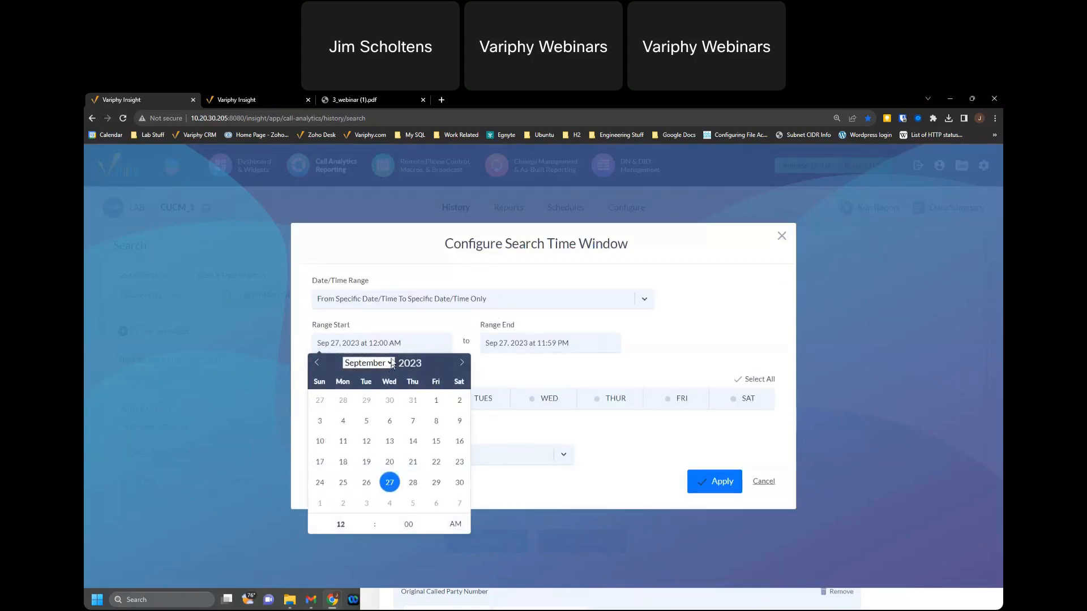
pyautogui.click(392, 366)
pyautogui.click(355, 448)
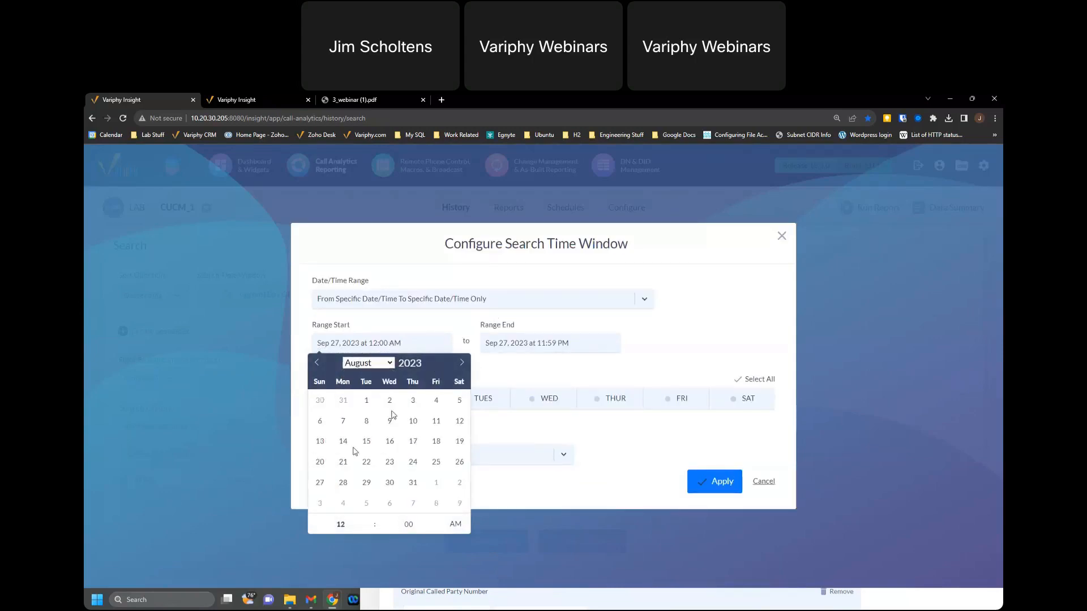
pyautogui.click(435, 401)
# - Set the range end to Aug 4, 2023 at 11:59 PM and apply the search time window
pyautogui.click(534, 344)
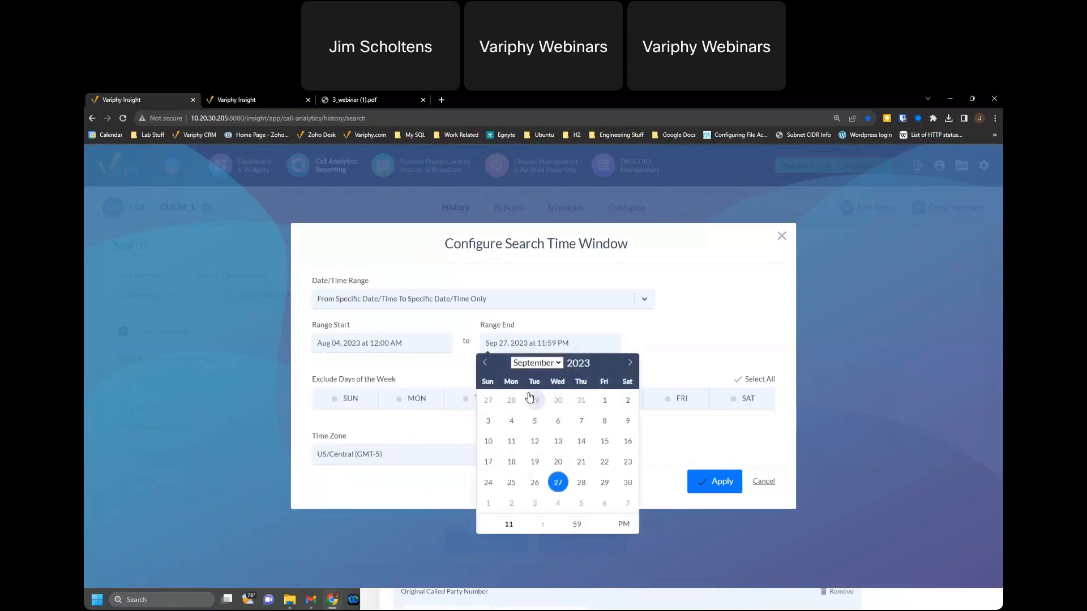
pyautogui.click(537, 363)
pyautogui.click(519, 452)
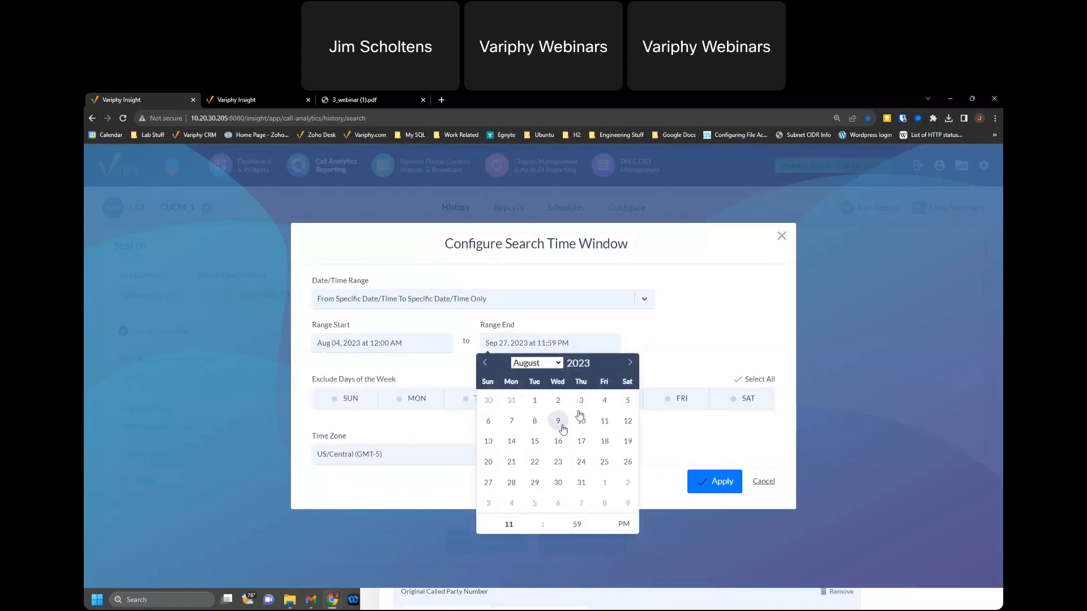
pyautogui.click(604, 400)
pyautogui.click(714, 481)
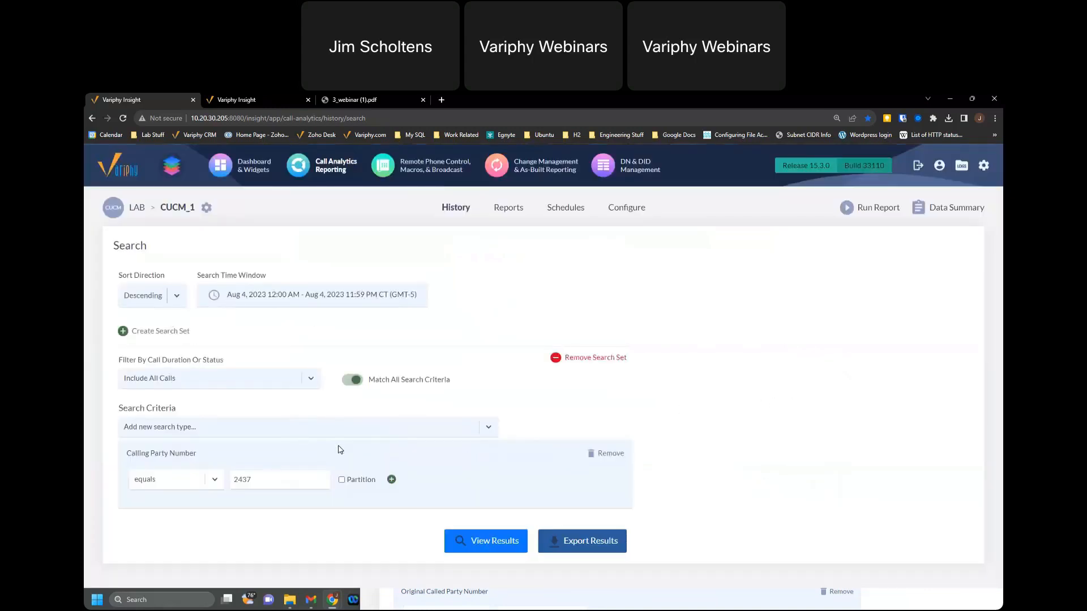
# - Run the call history search and review the listed calls, including their original called party numbers
pyautogui.click(490, 541)
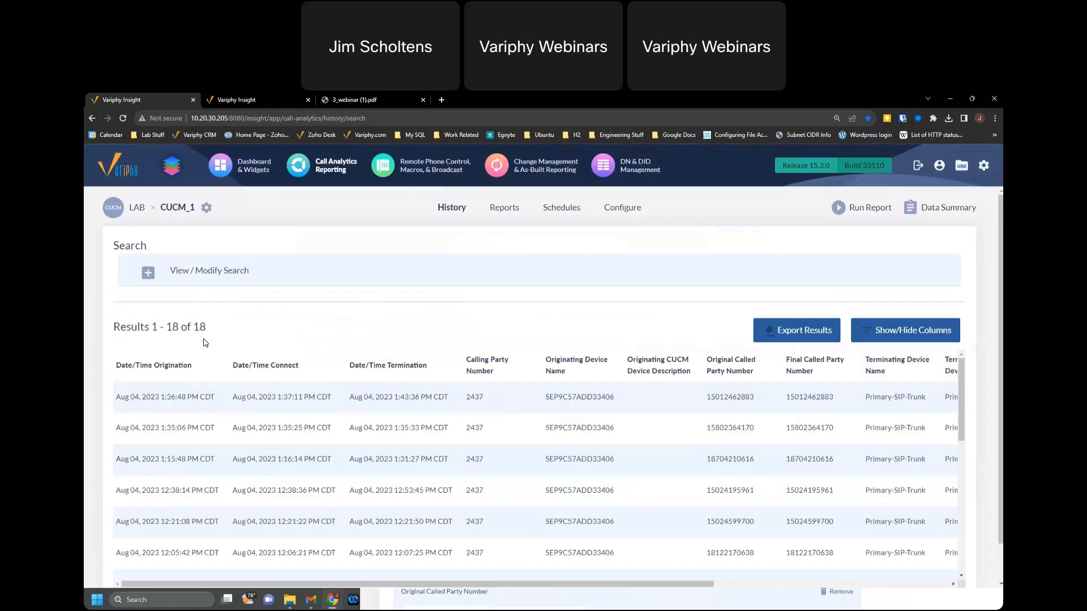
pyautogui.scroll(-2, 496, 419)
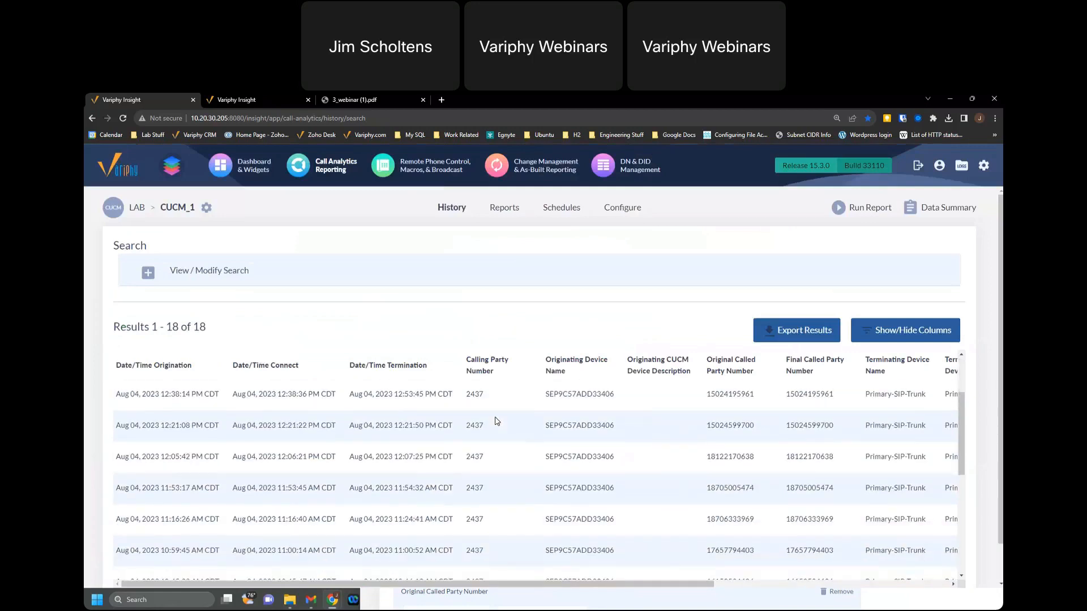
pyautogui.scroll(2, 496, 421)
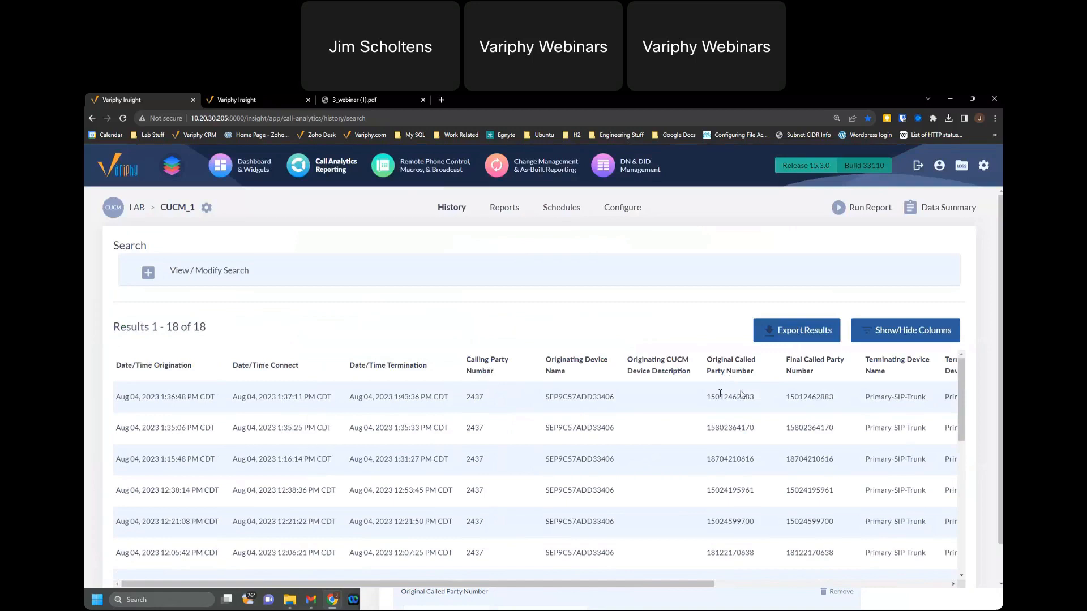
pyautogui.scroll(-3, 704, 446)
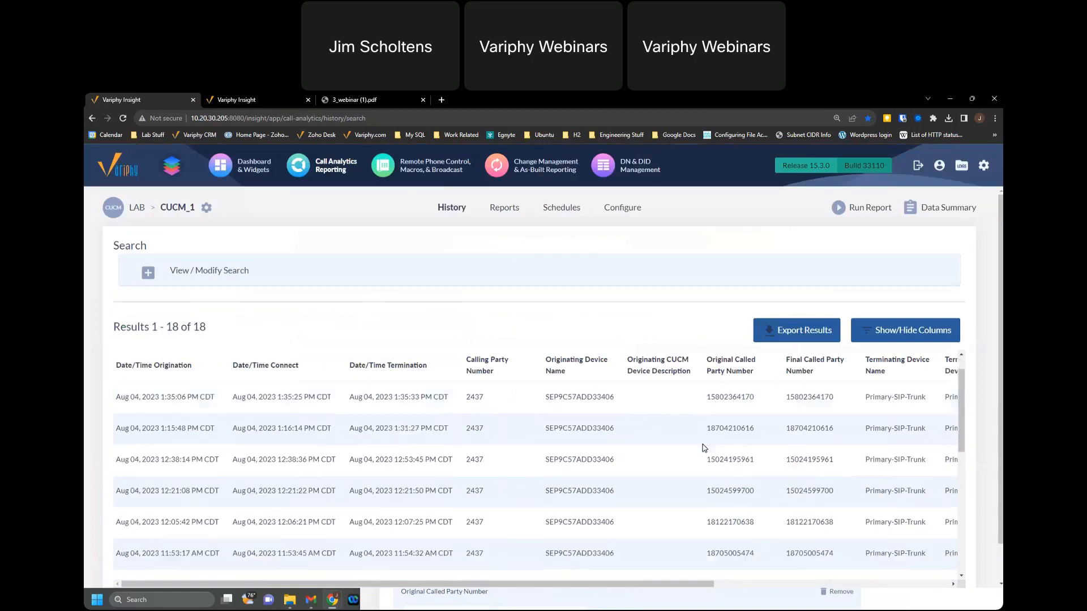
pyautogui.scroll(-2, 704, 447)
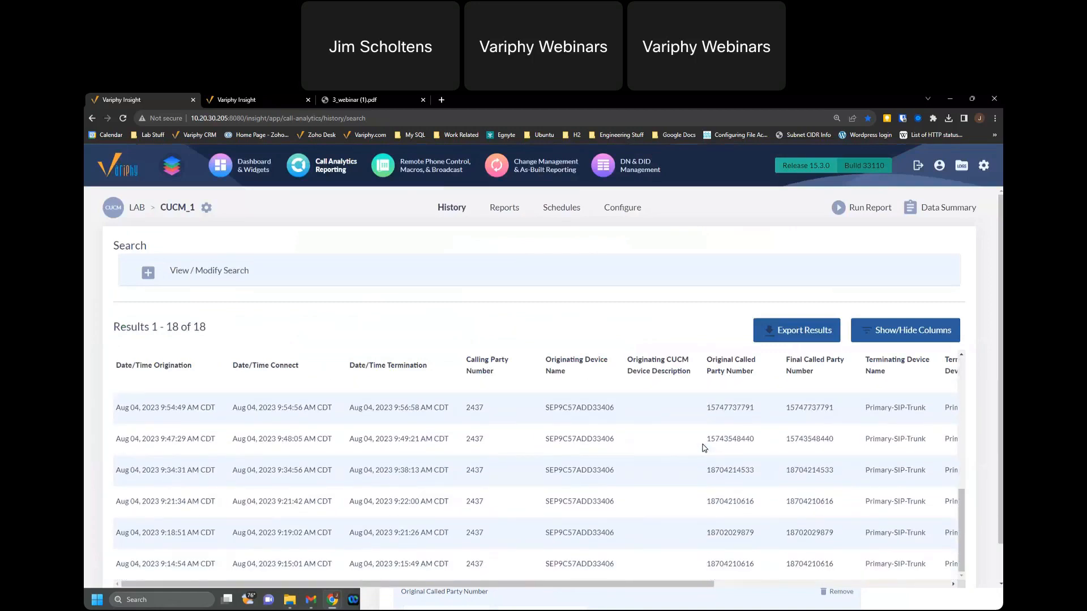
pyautogui.scroll(5, 703, 448)
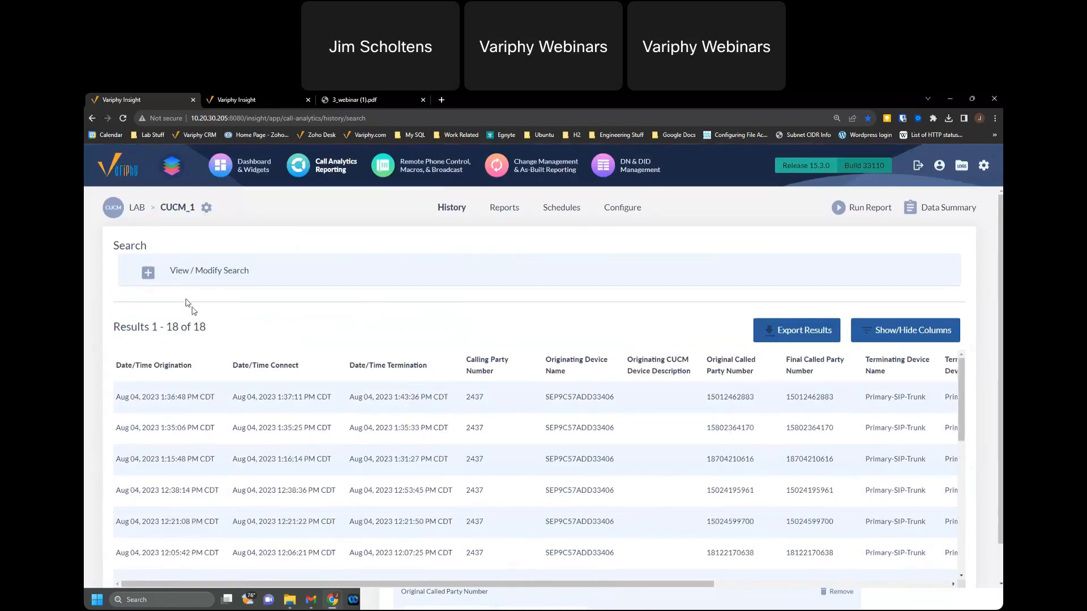
# - Reopen the search for modification and create an additional search set
pyautogui.click(149, 273)
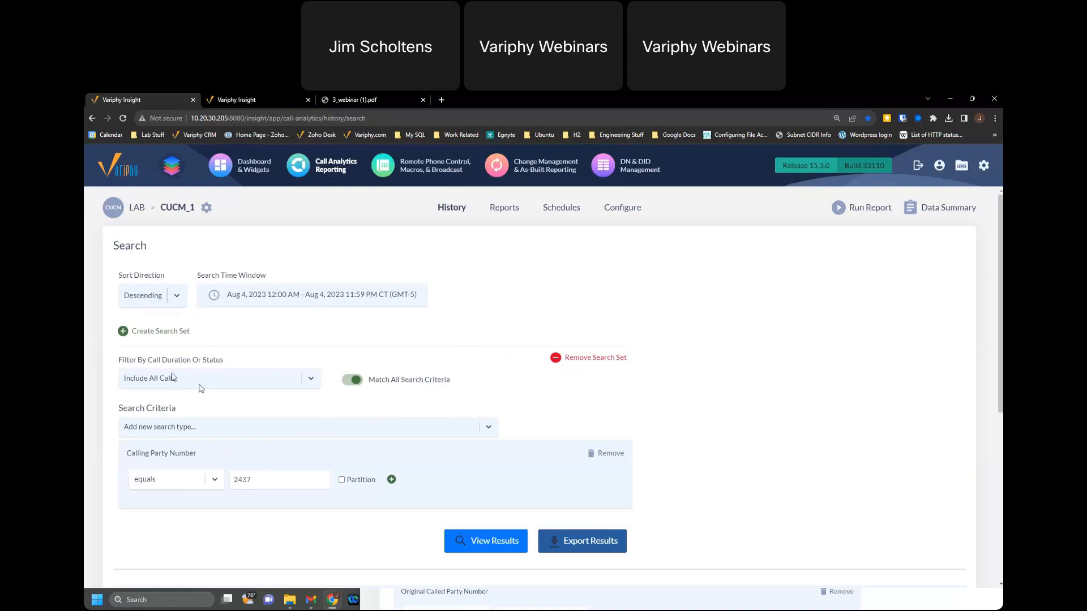
pyautogui.click(126, 332)
pyautogui.click(124, 332)
pyautogui.scroll(-2, 311, 292)
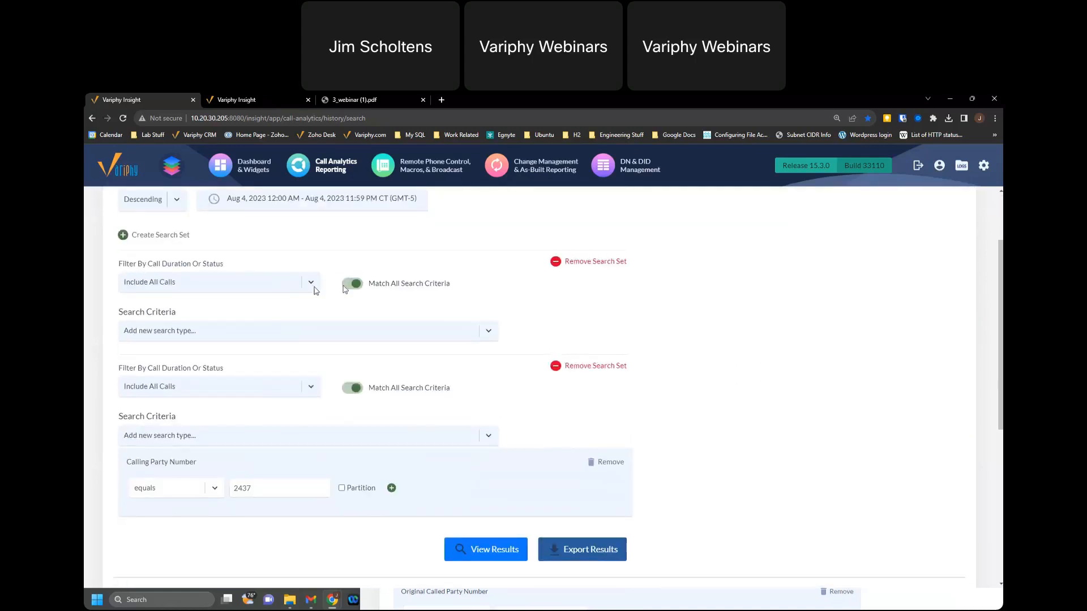
# - Add a Calling Party Number criterion equal to 2236 to the newly created, empty search set
pyautogui.click(261, 330)
pyautogui.click(175, 367)
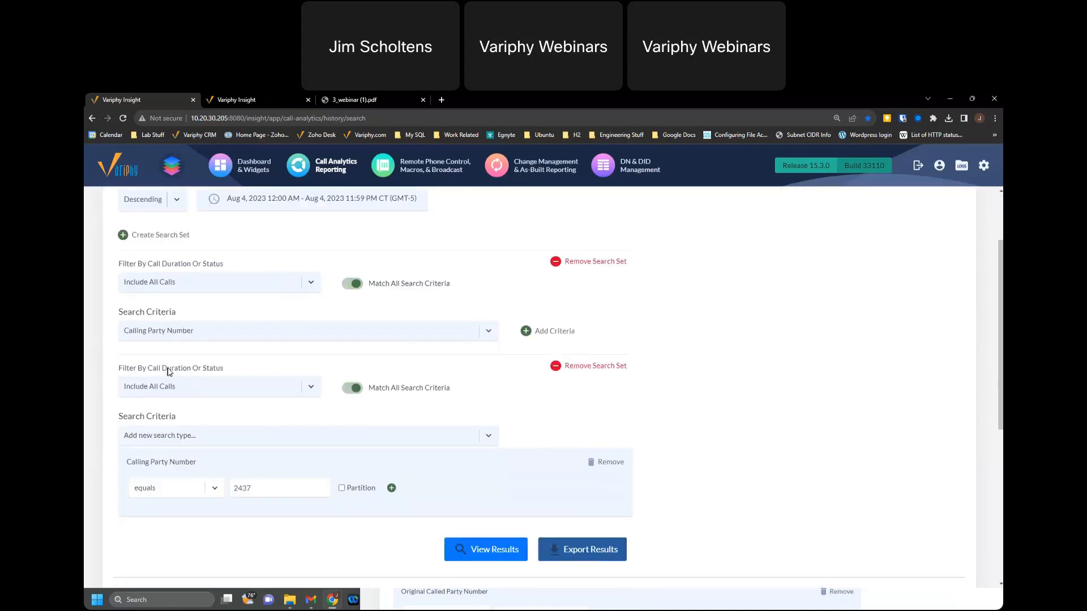
pyautogui.click(527, 334)
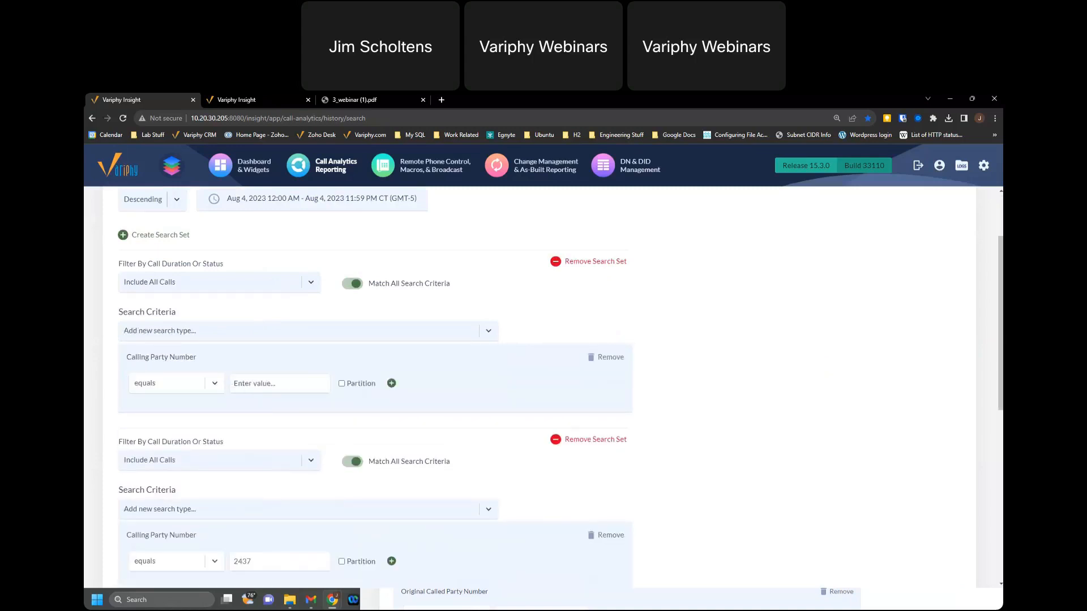
pyautogui.click(280, 384)
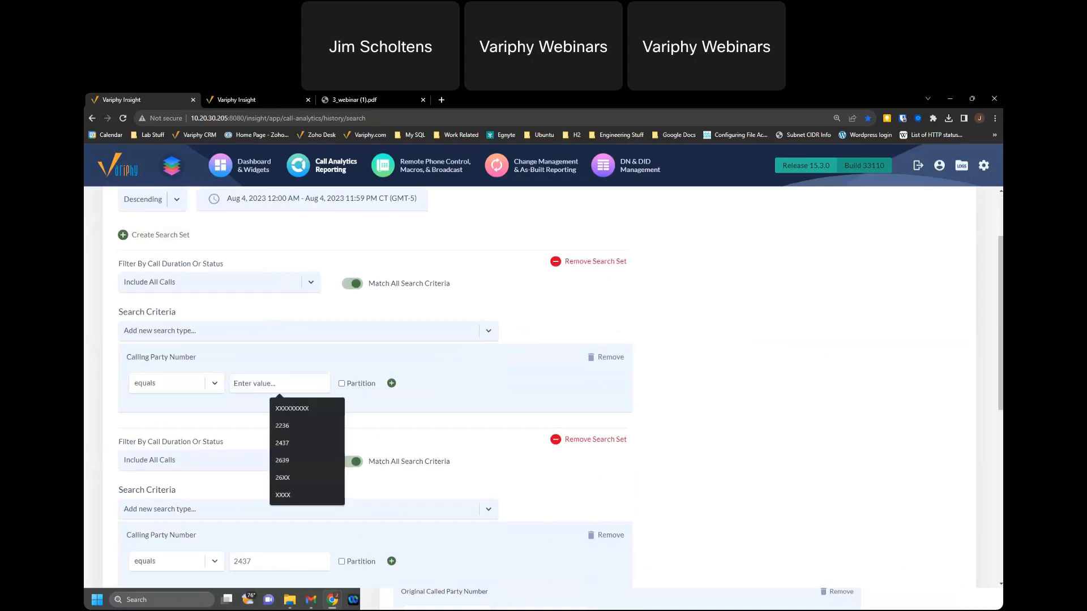
pyautogui.write('2236')
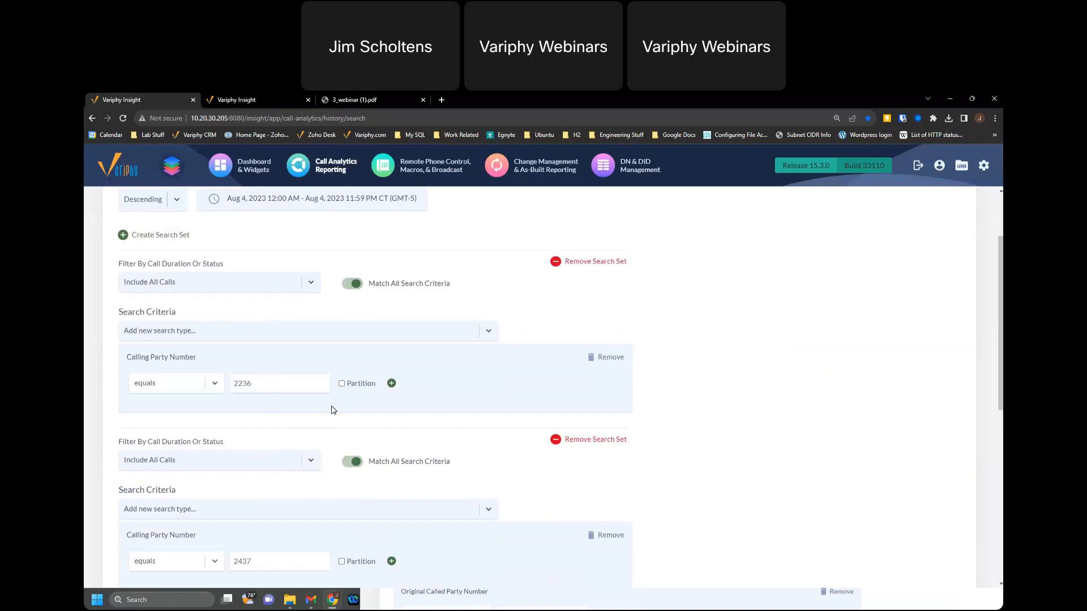
# - Run the search with both search sets and examine the calling and original called party numbers in the results
pyautogui.scroll(-3, 352, 416)
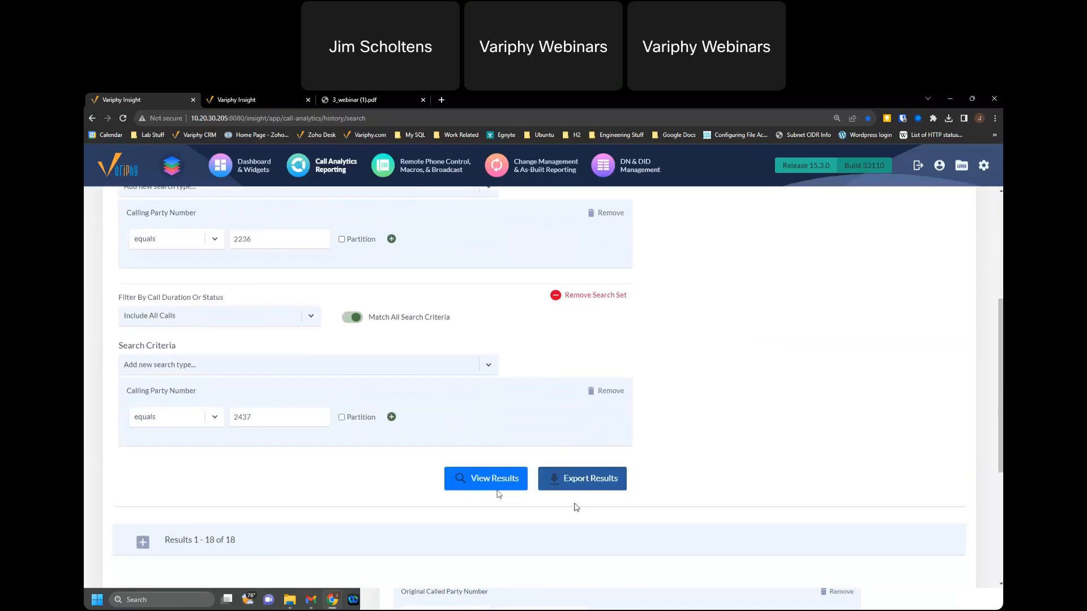
pyautogui.click(468, 482)
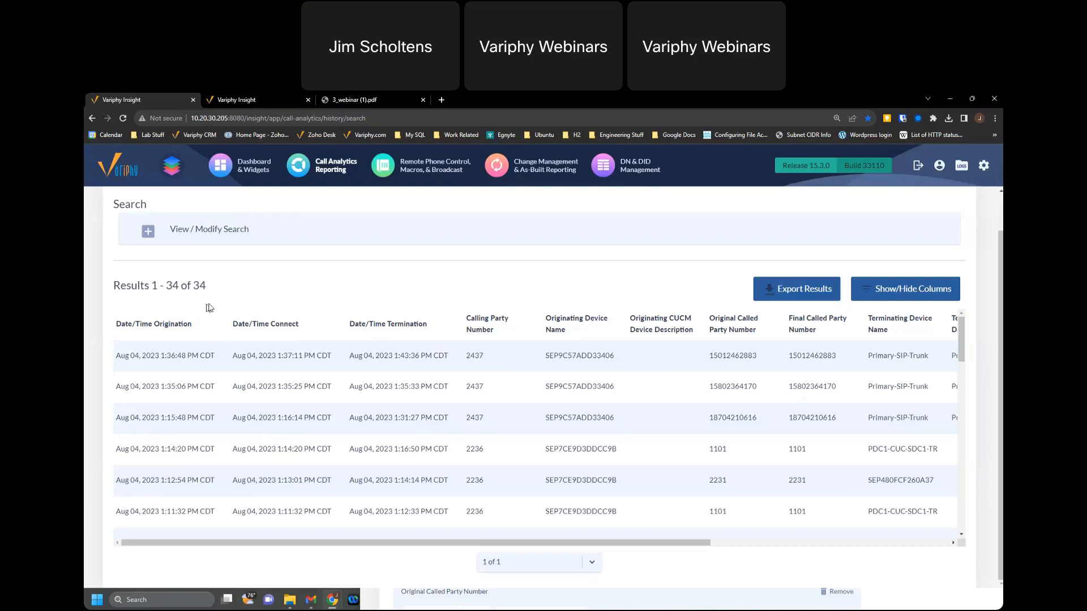
pyautogui.scroll(-1, 391, 372)
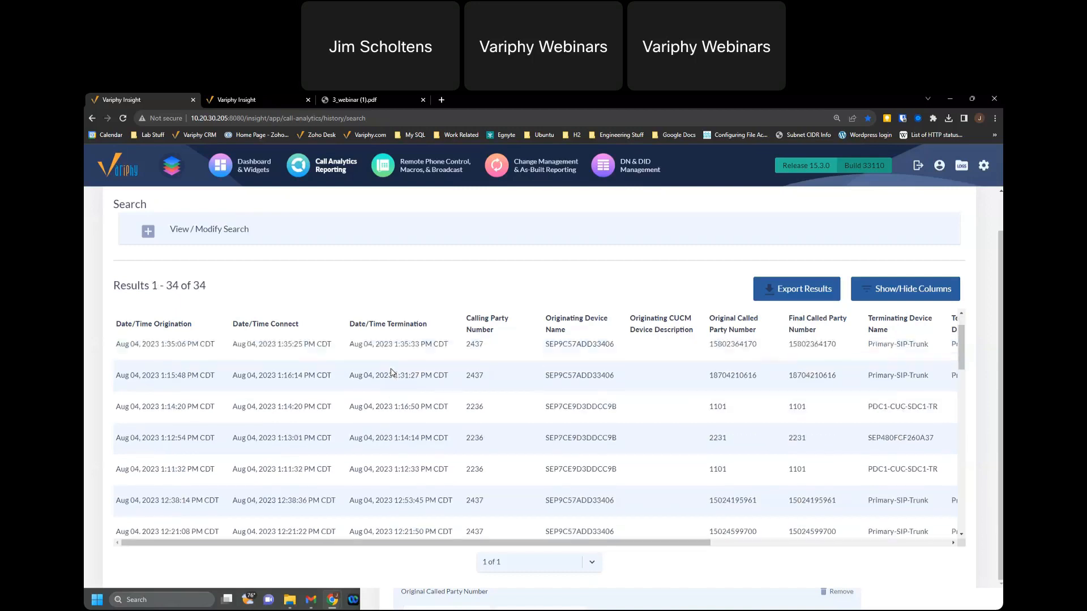
pyautogui.scroll(1, 392, 372)
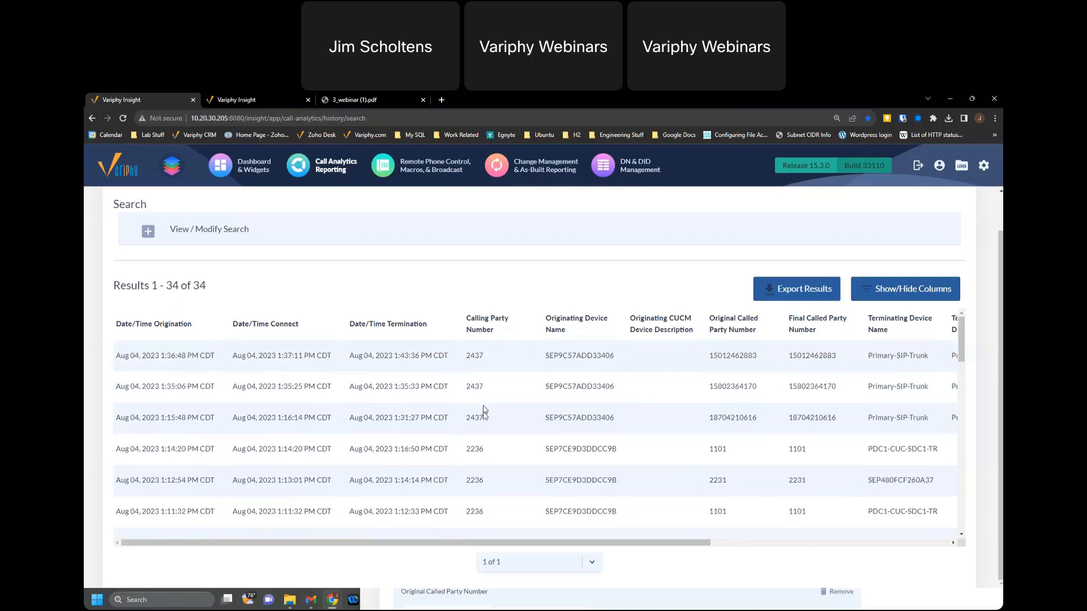
pyautogui.scroll(-1, 480, 432)
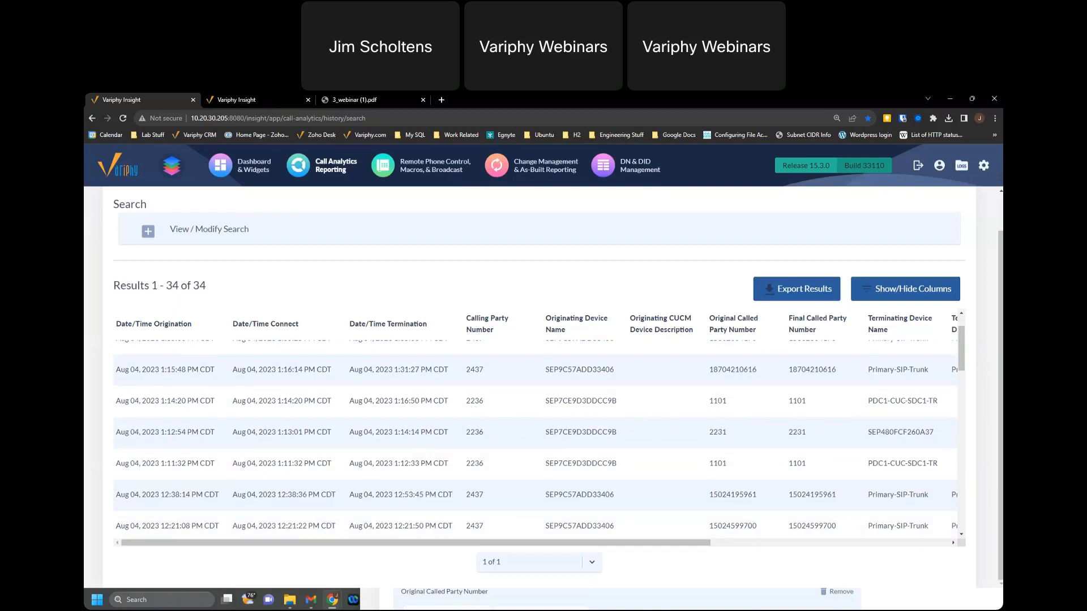
pyautogui.moveTo(712, 377); pyautogui.dragTo(757, 379)
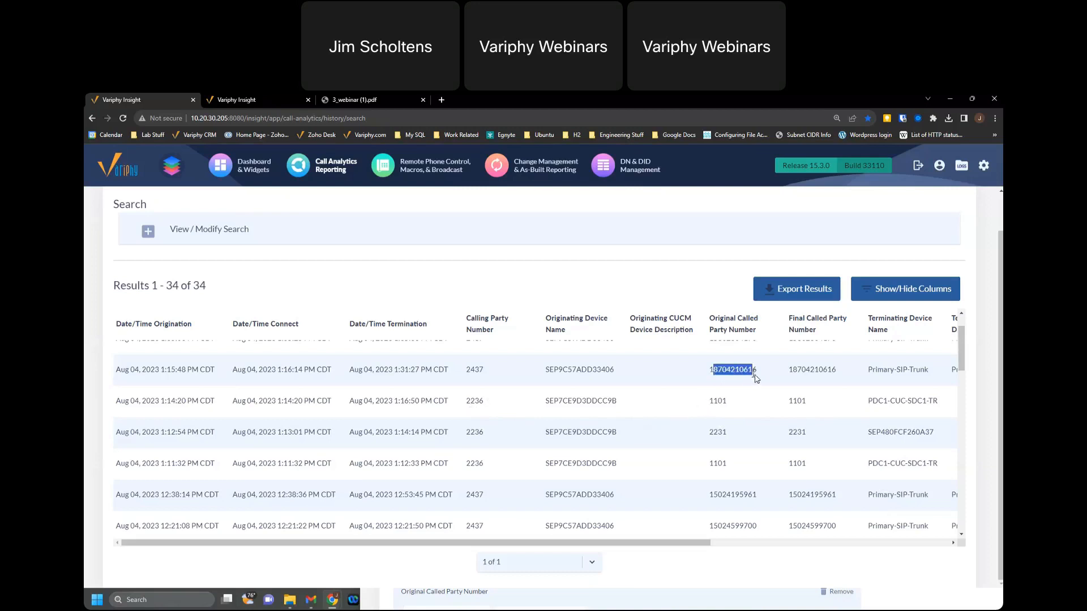
# - Reopen the search and add an Original Called Party Number criterion starting with XXXXXXXXXX to the search set for 2236
pyautogui.click(149, 231)
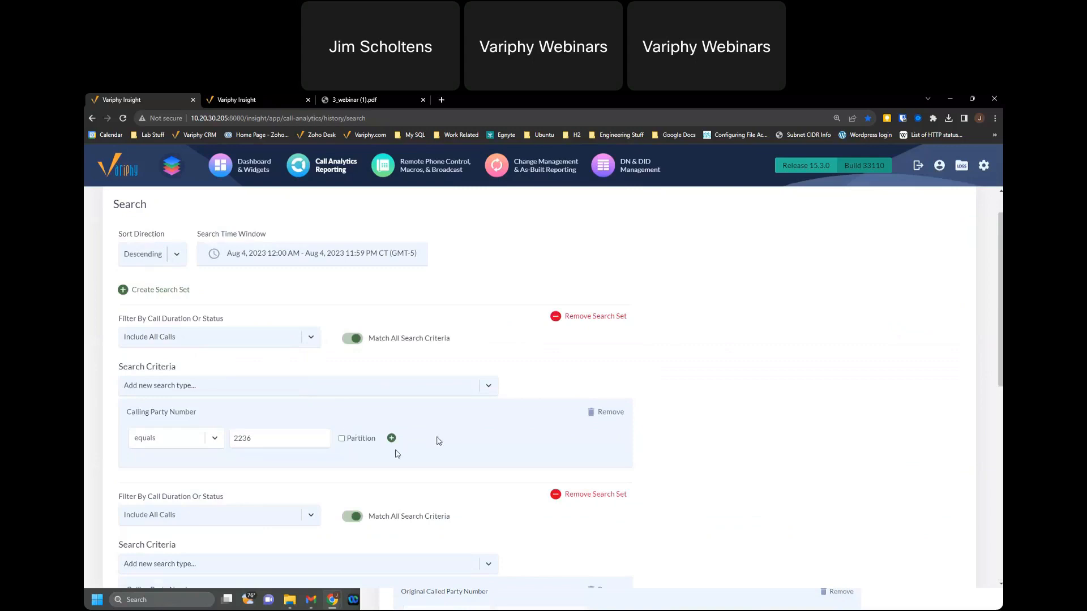
pyautogui.click(193, 389)
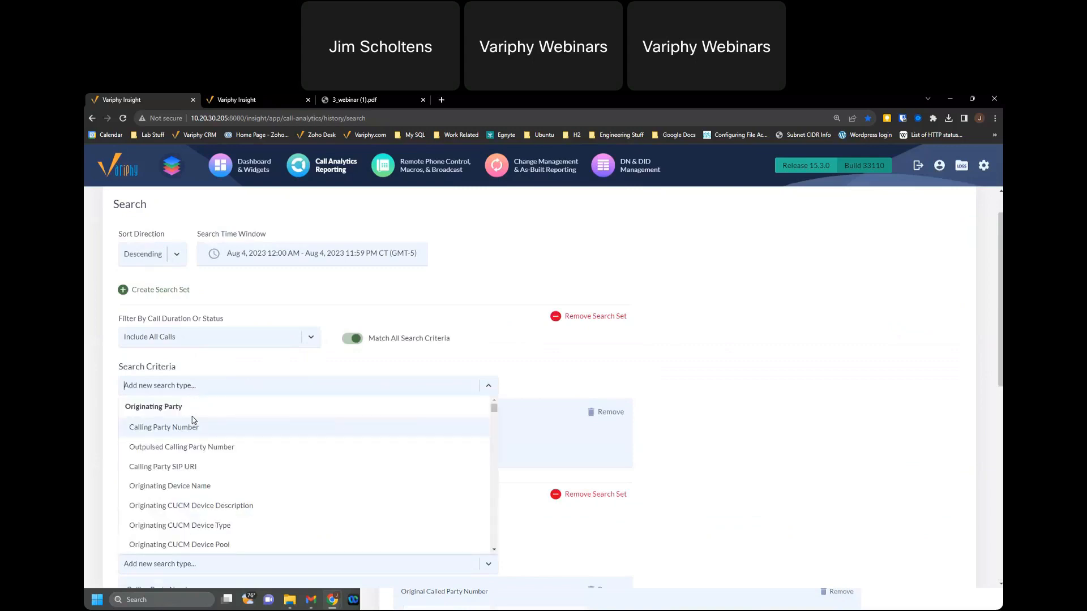
pyautogui.write('called')
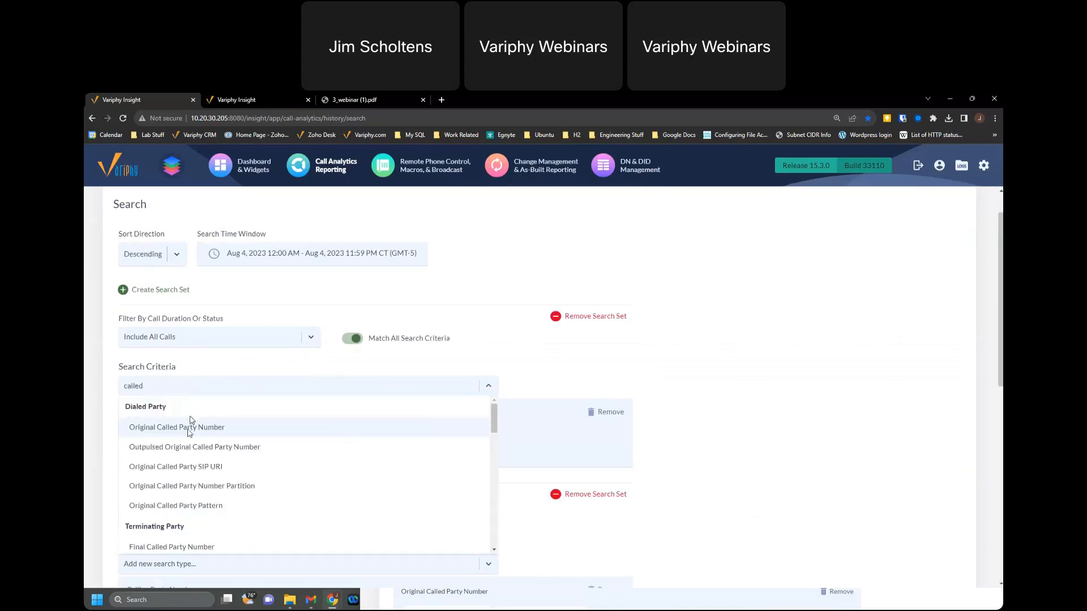
pyautogui.click(189, 429)
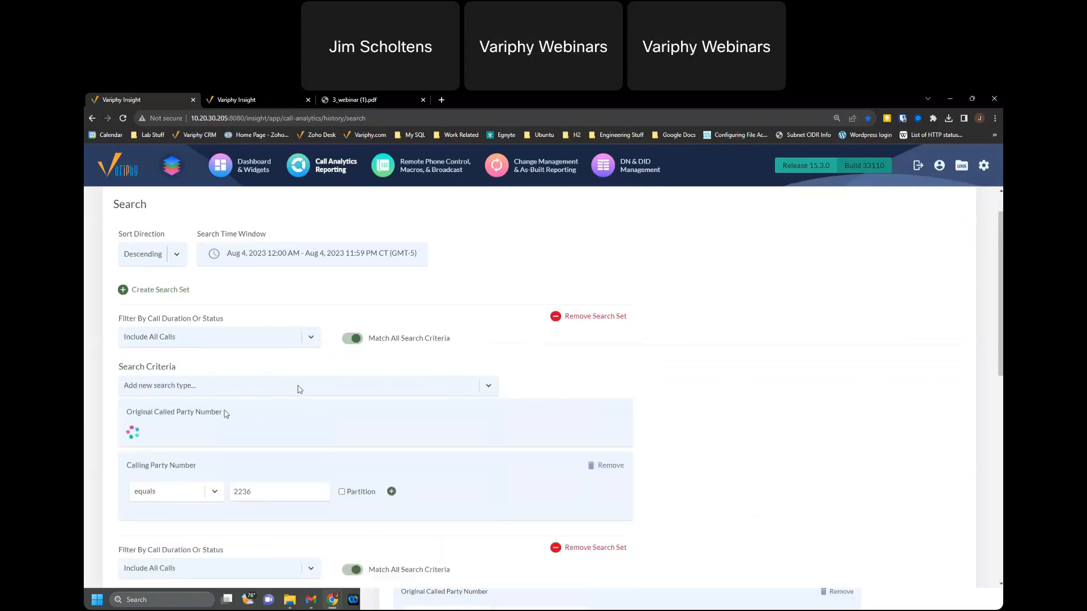
pyautogui.click(178, 443)
pyautogui.click(165, 495)
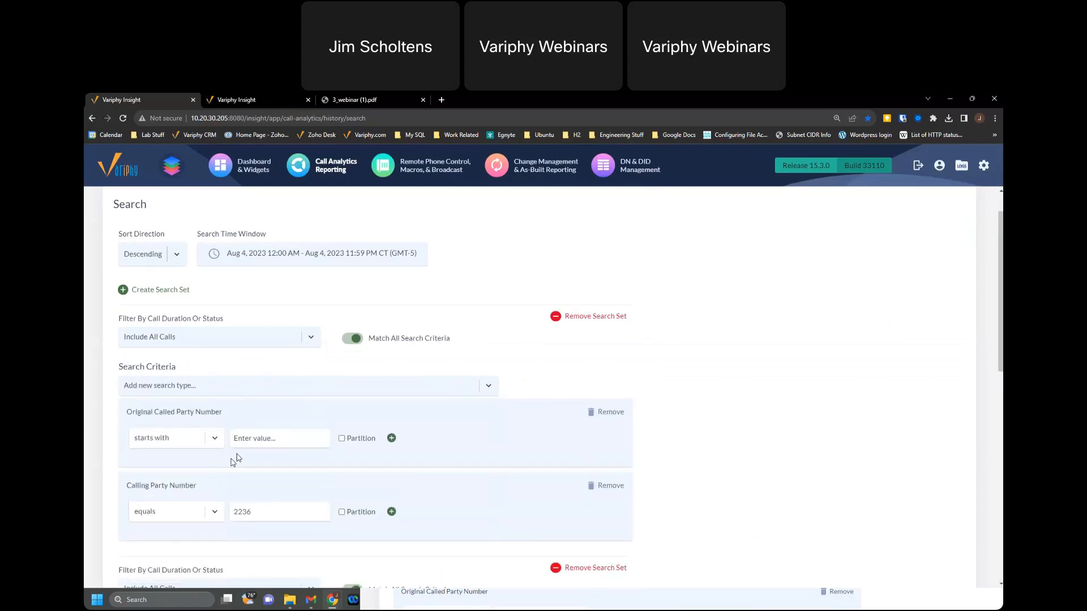
pyautogui.click(249, 441)
pyautogui.click(280, 477)
pyautogui.scroll(-5, 723, 413)
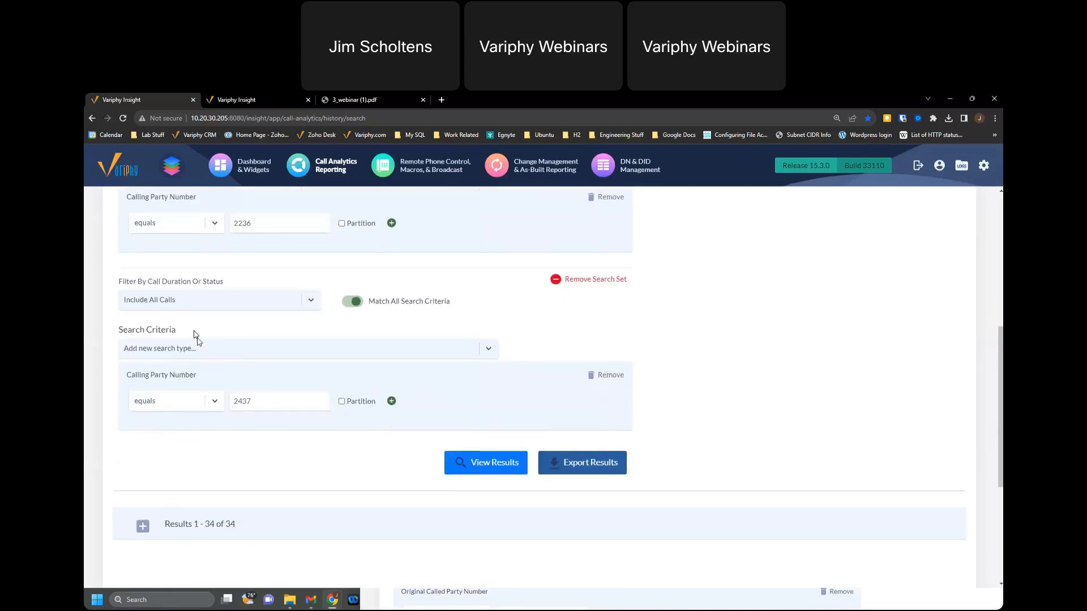
# - Add an Original Called Party Number criterion with the "starts with" condition to the search set for 2437
pyautogui.click(209, 348)
pyautogui.scroll(-2, 221, 420)
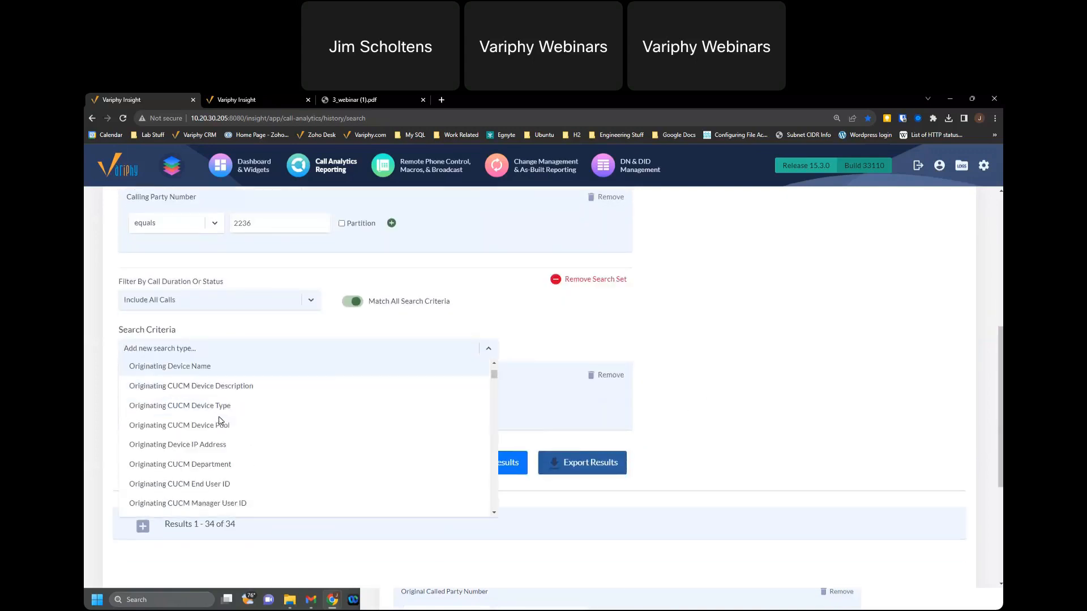
pyautogui.scroll(-4, 220, 420)
pyautogui.scroll(2, 220, 420)
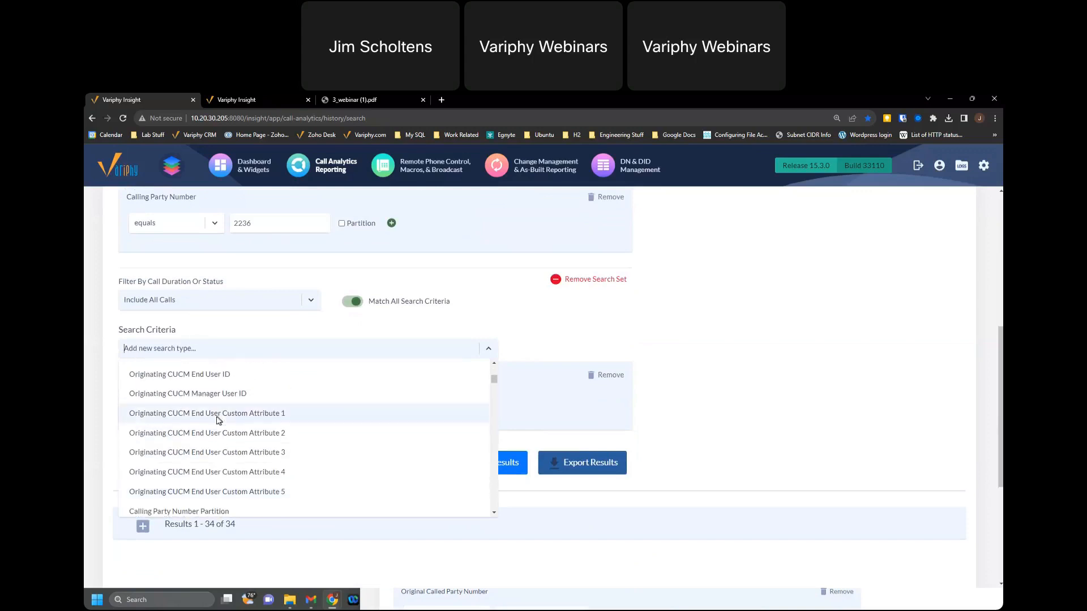
pyautogui.scroll(-5, 218, 420)
pyautogui.click(209, 420)
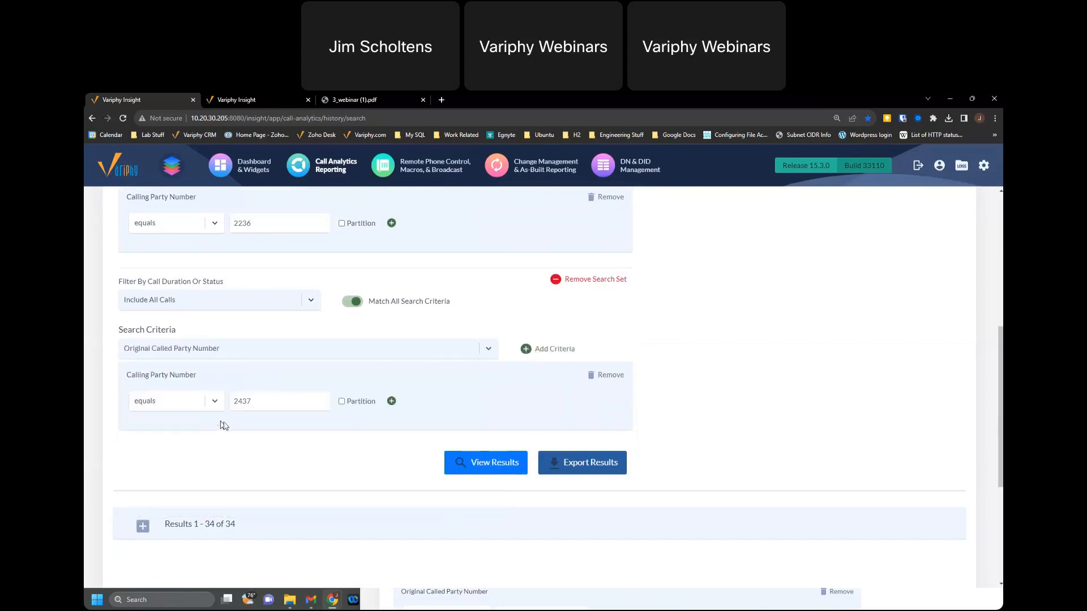
pyautogui.click(524, 350)
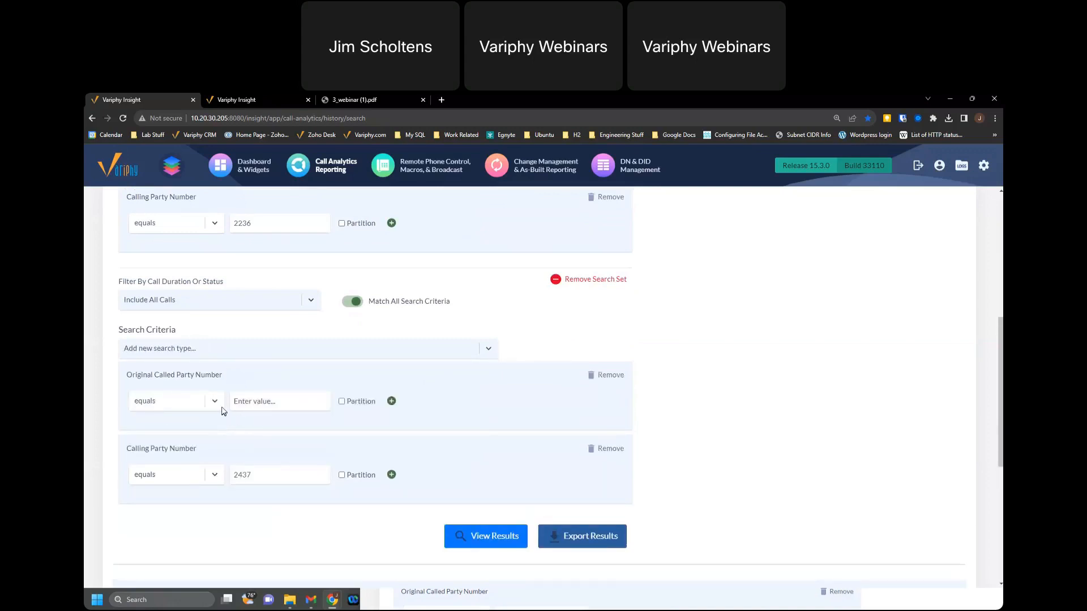
pyautogui.click(215, 406)
pyautogui.click(151, 456)
# - Run the refined search and examine the original called party numbers throughout the results list
pyautogui.click(489, 537)
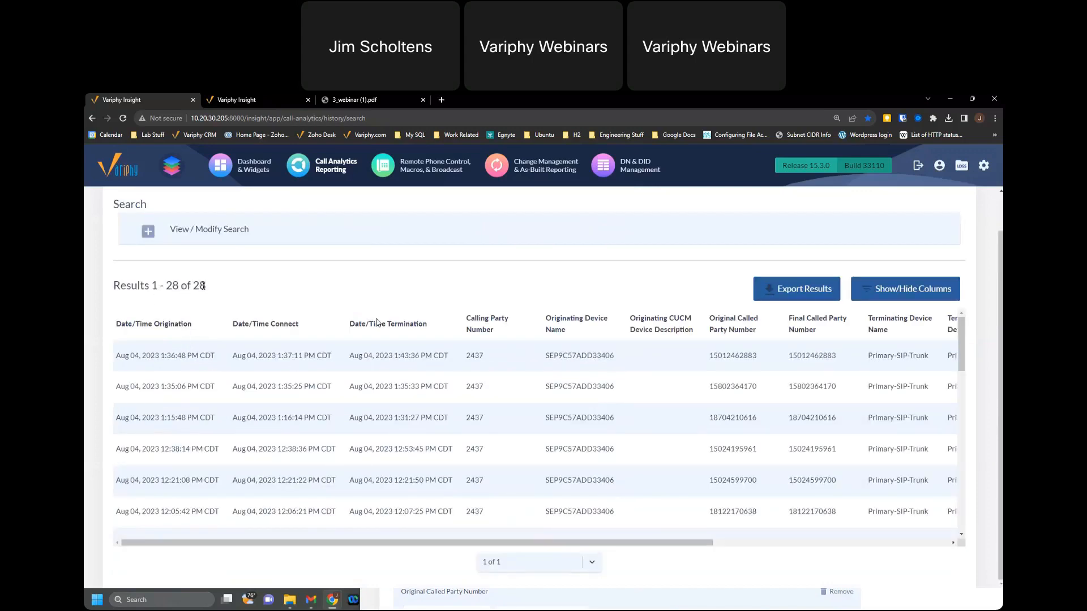
pyautogui.scroll(-5, 685, 406)
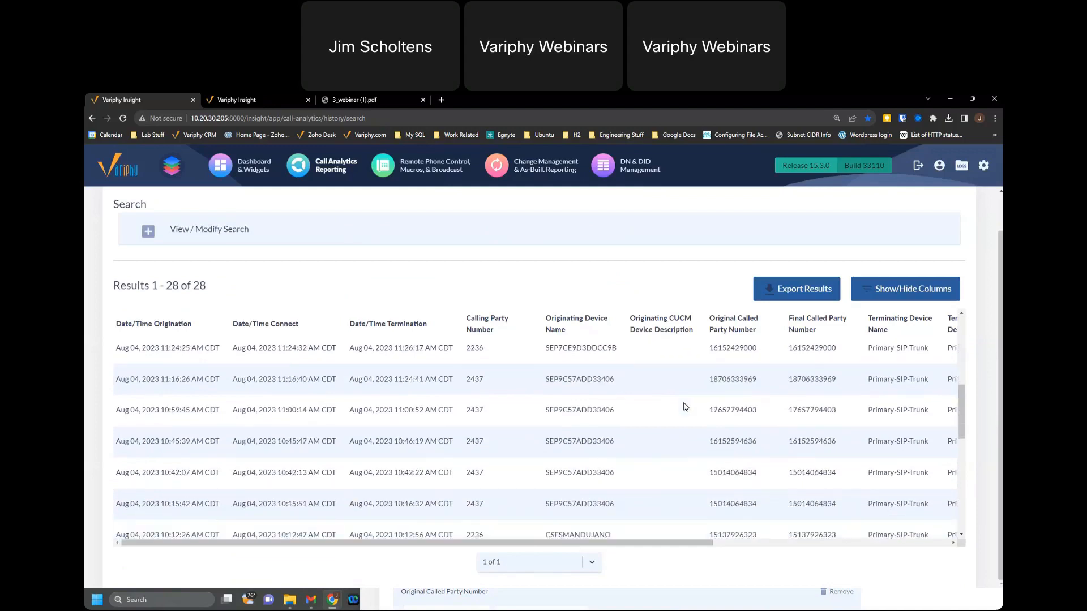
pyautogui.scroll(-5, 723, 403)
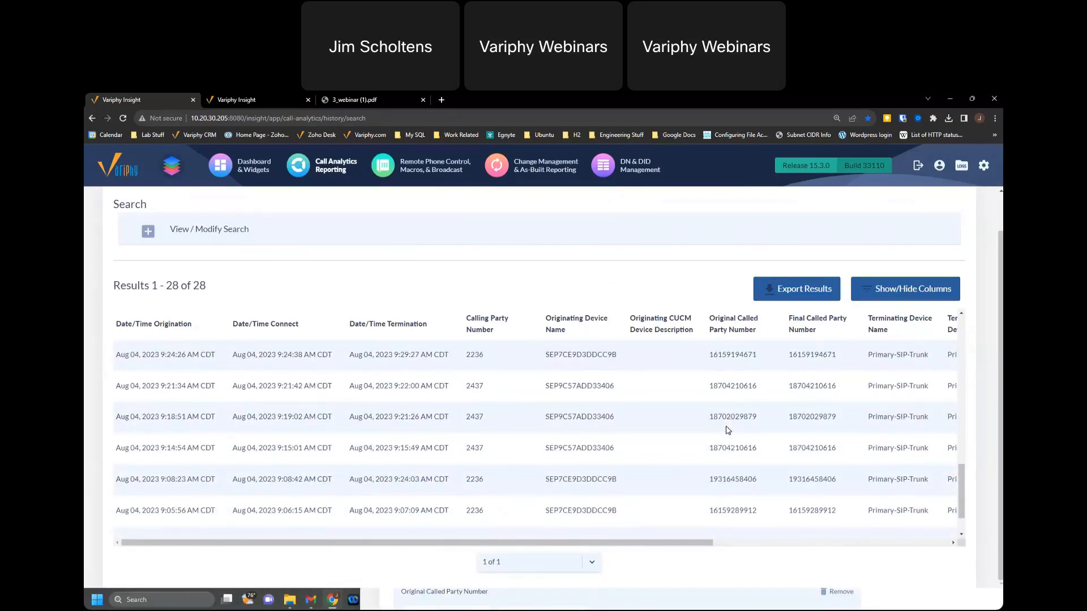
pyautogui.scroll(9, 728, 430)
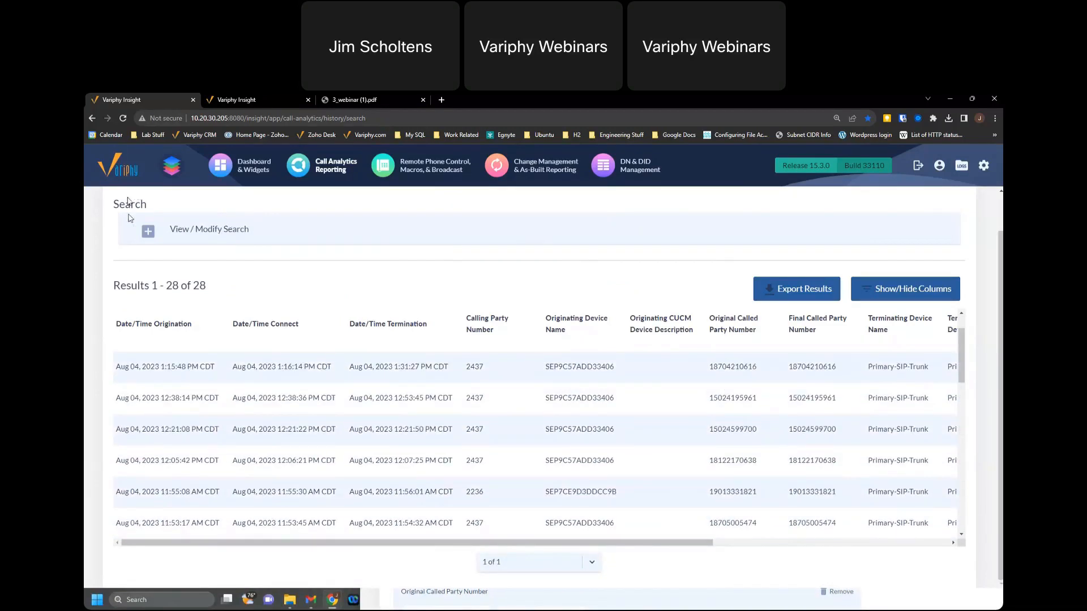
# - Reopen the search and create a third search set with a Calling Party Number criterion equal to 2639
pyautogui.click(148, 231)
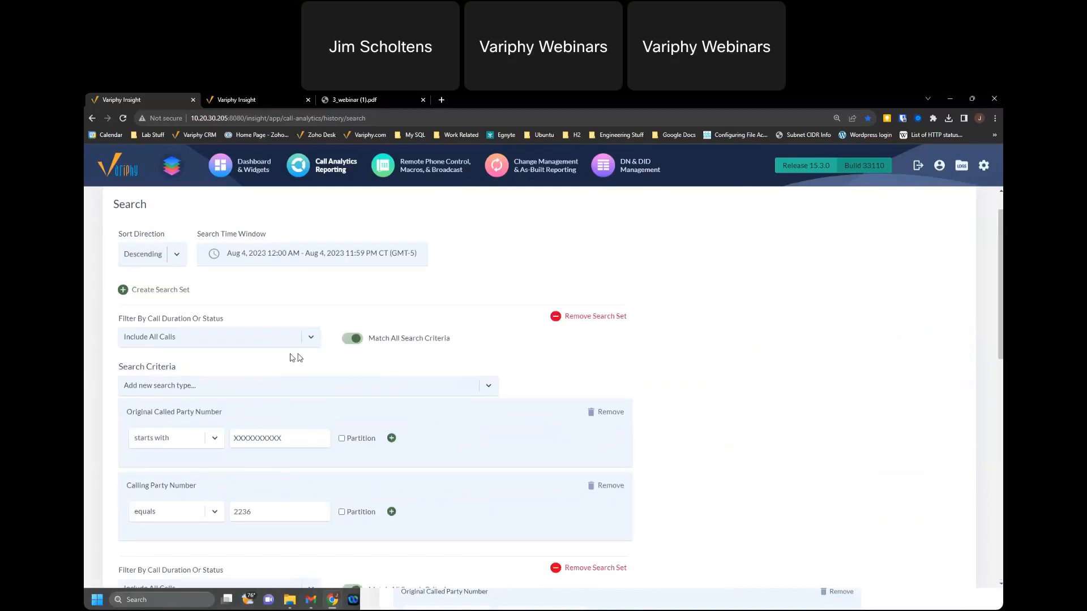
pyautogui.click(123, 288)
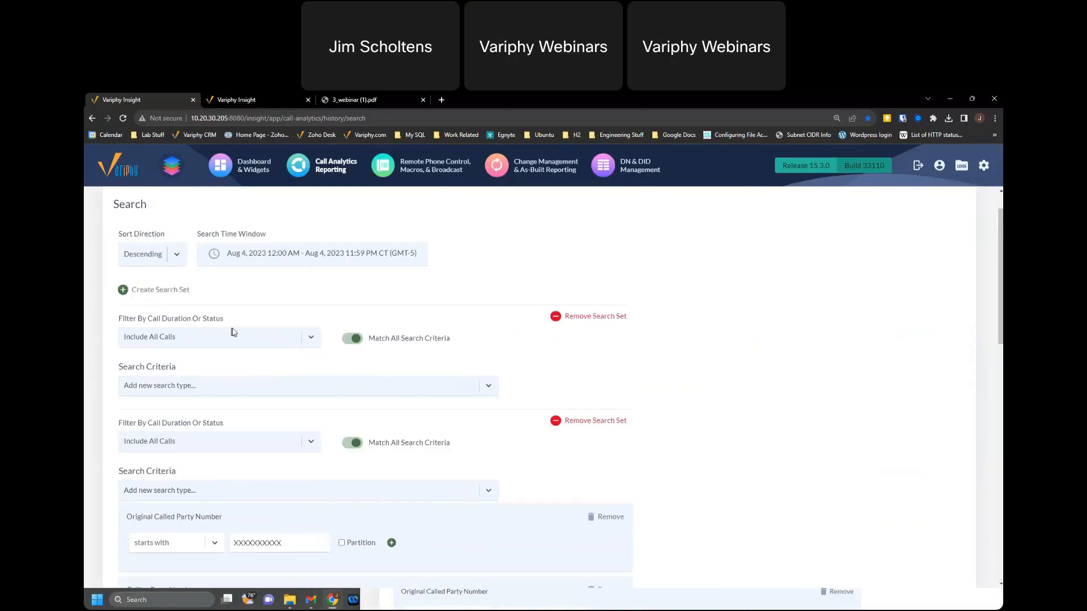
pyautogui.click(207, 384)
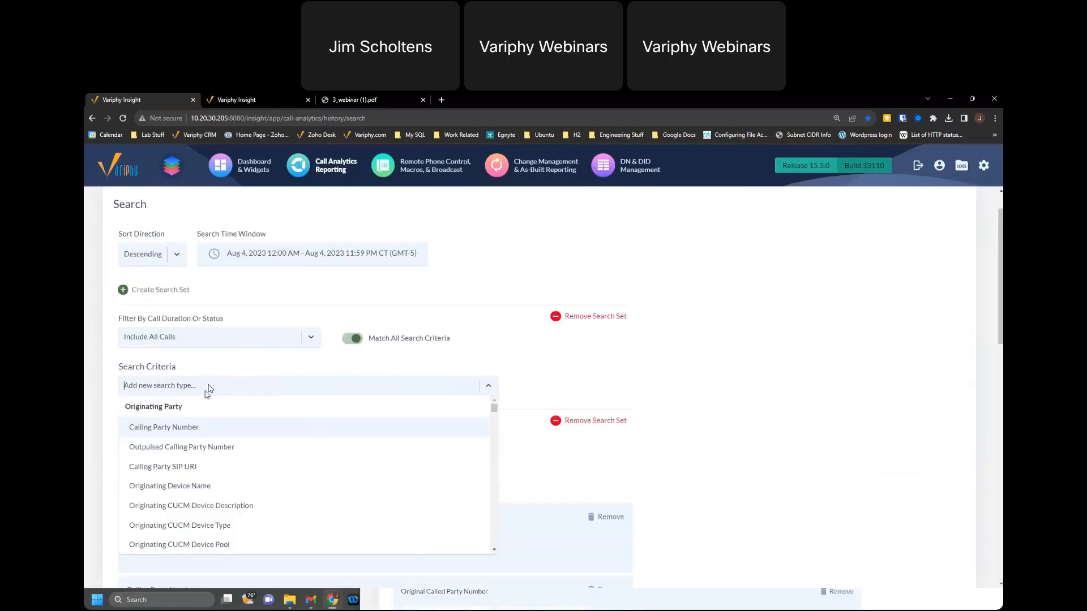
pyautogui.click(182, 425)
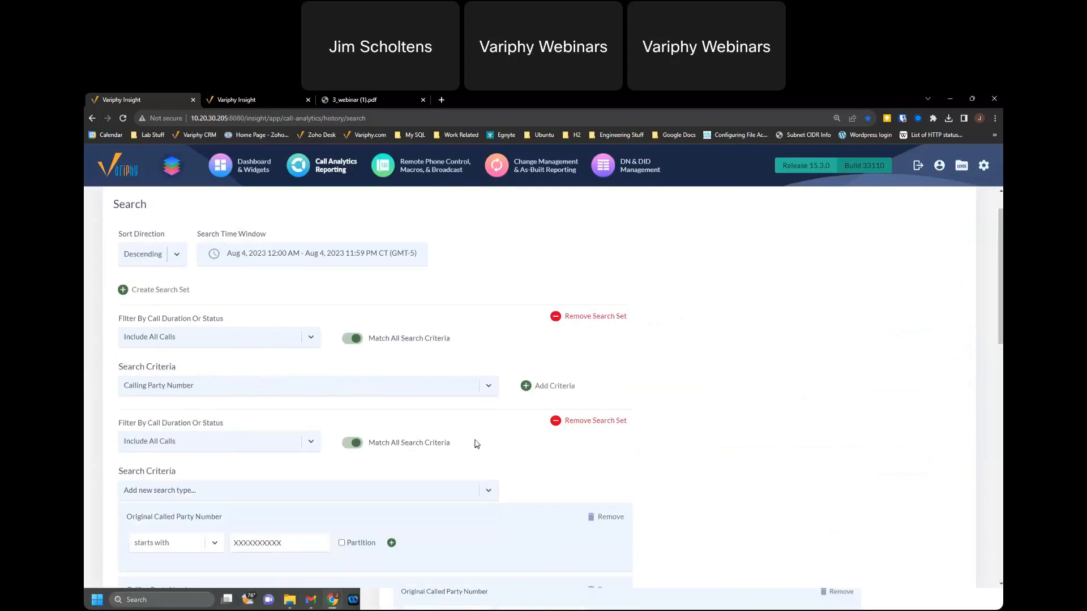
pyautogui.click(525, 391)
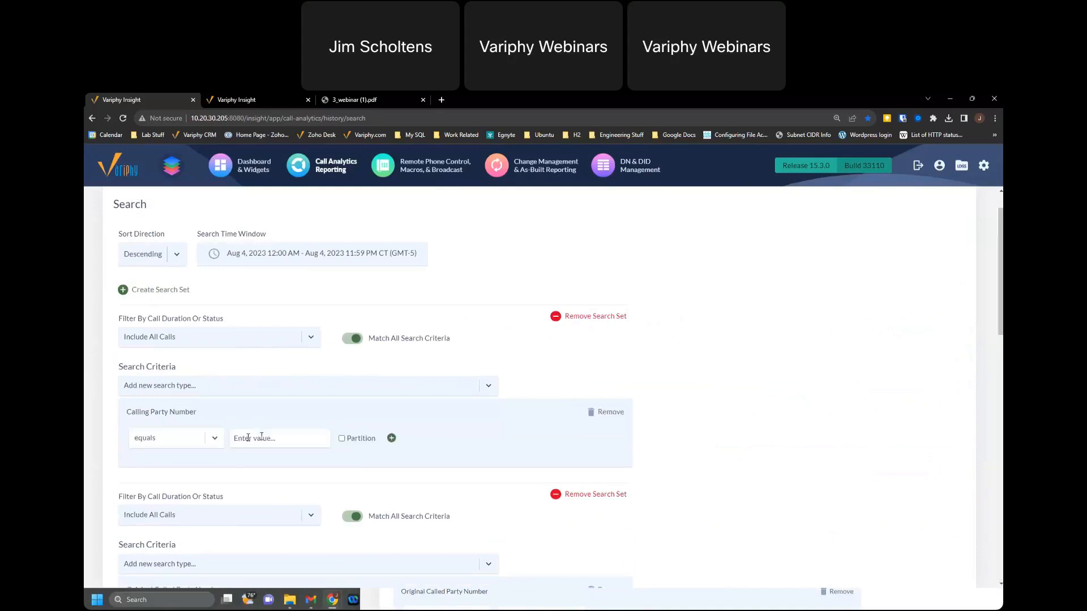
pyautogui.click(252, 437)
pyautogui.write('2639')
# - Add an Original Called Party Number criterion starting with XXXXXXXXXX to the search set for 2639
pyautogui.scroll(-2, 682, 434)
pyautogui.click(309, 290)
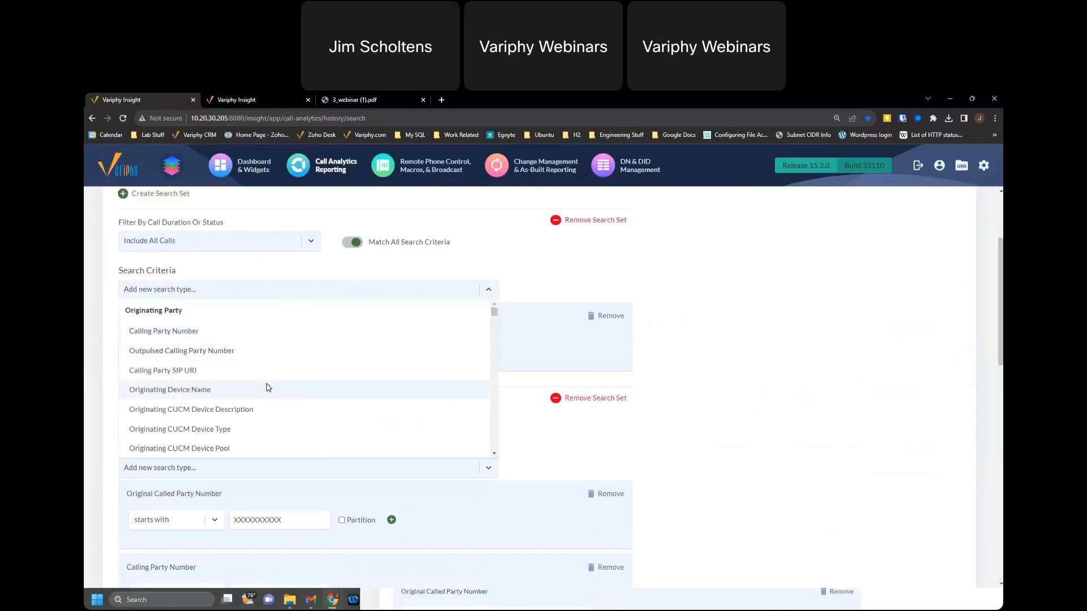
pyautogui.write('called')
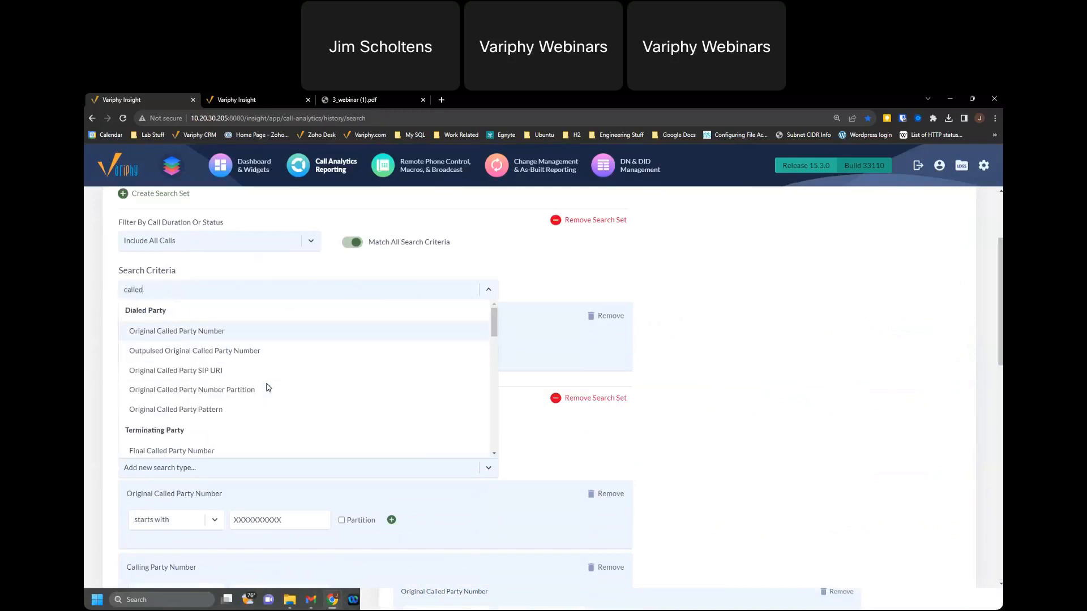
pyautogui.click(207, 331)
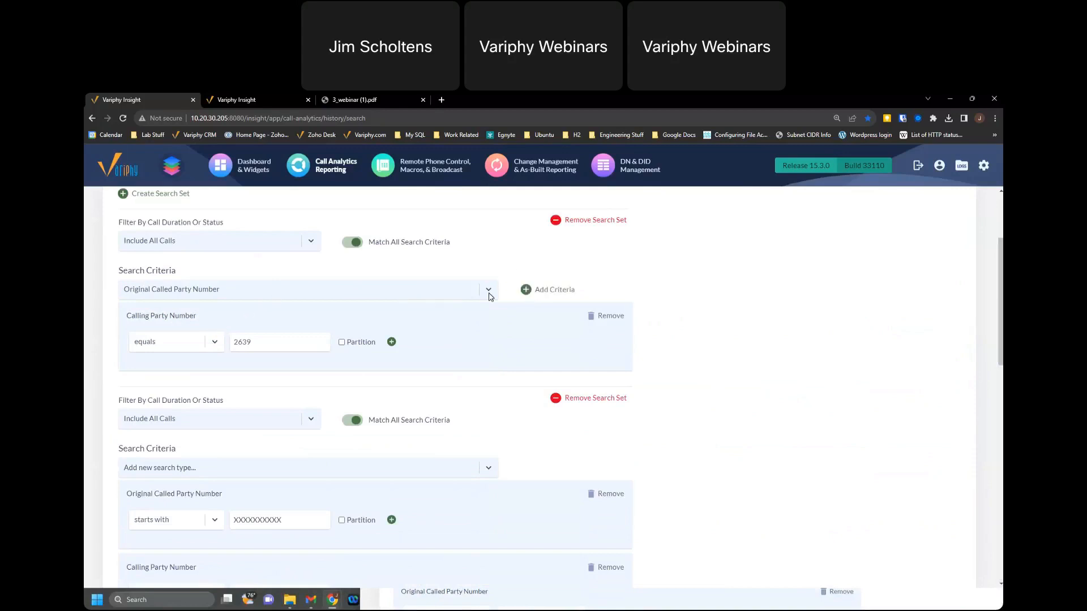
pyautogui.click(524, 290)
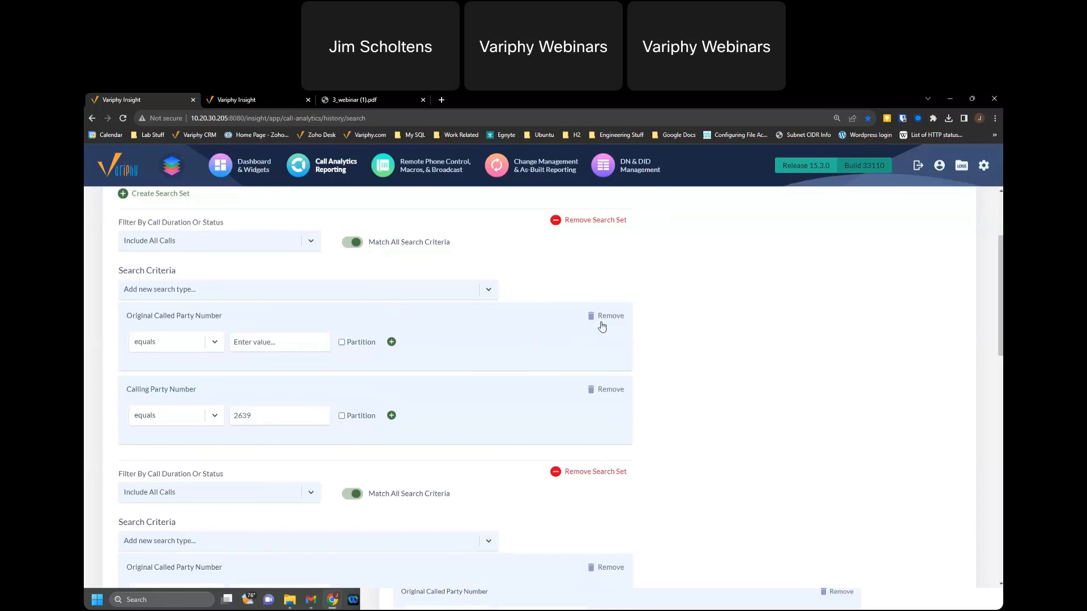
pyautogui.click(289, 341)
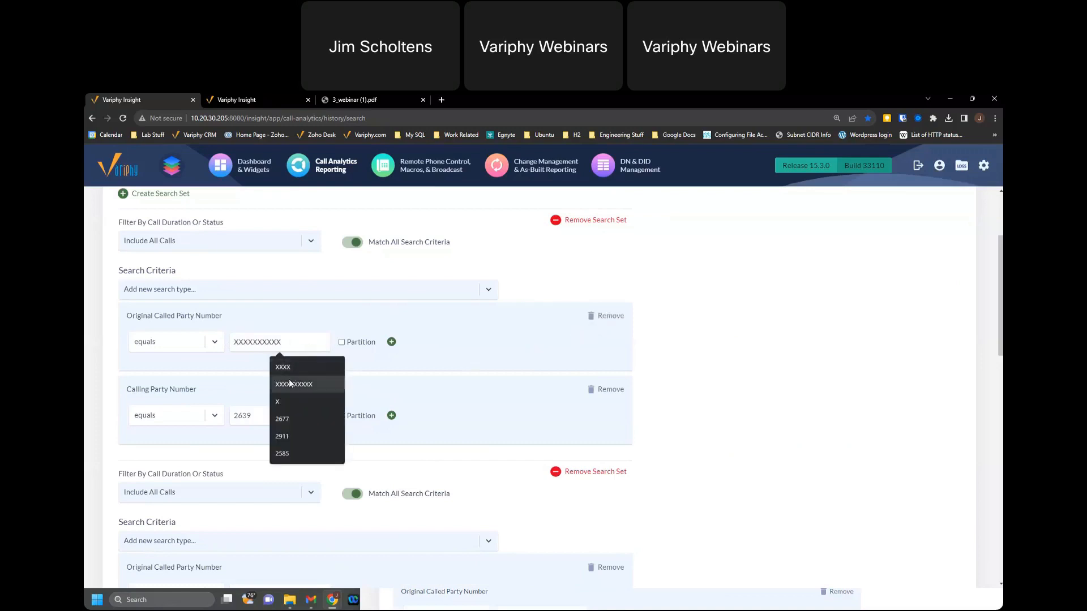
pyautogui.click(289, 383)
pyautogui.click(215, 342)
pyautogui.click(148, 402)
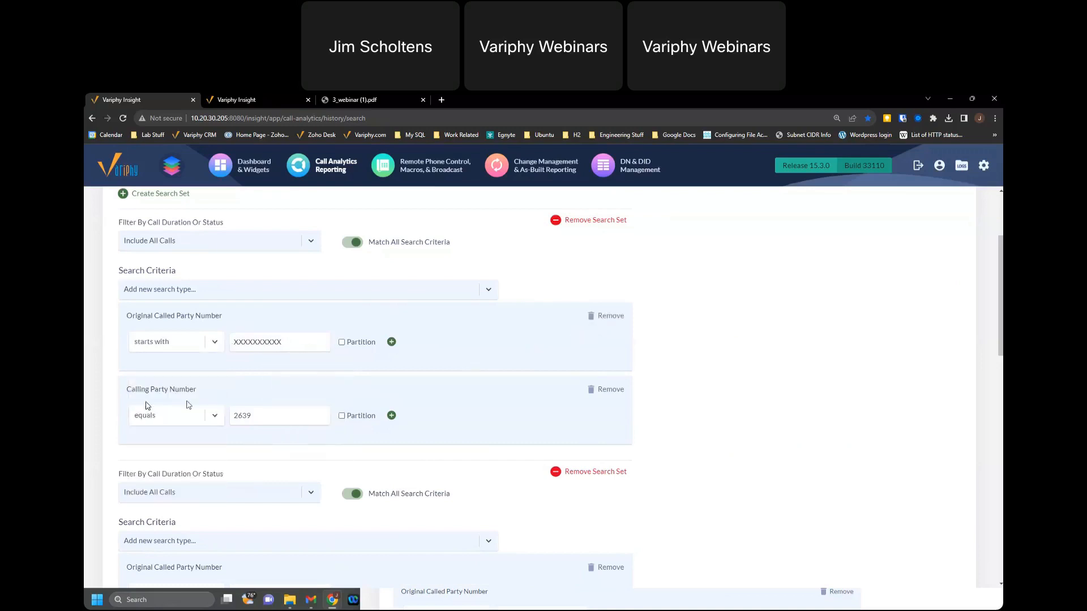
# - Run the search with all three search sets and look through the combined call results
pyautogui.scroll(-7, 708, 390)
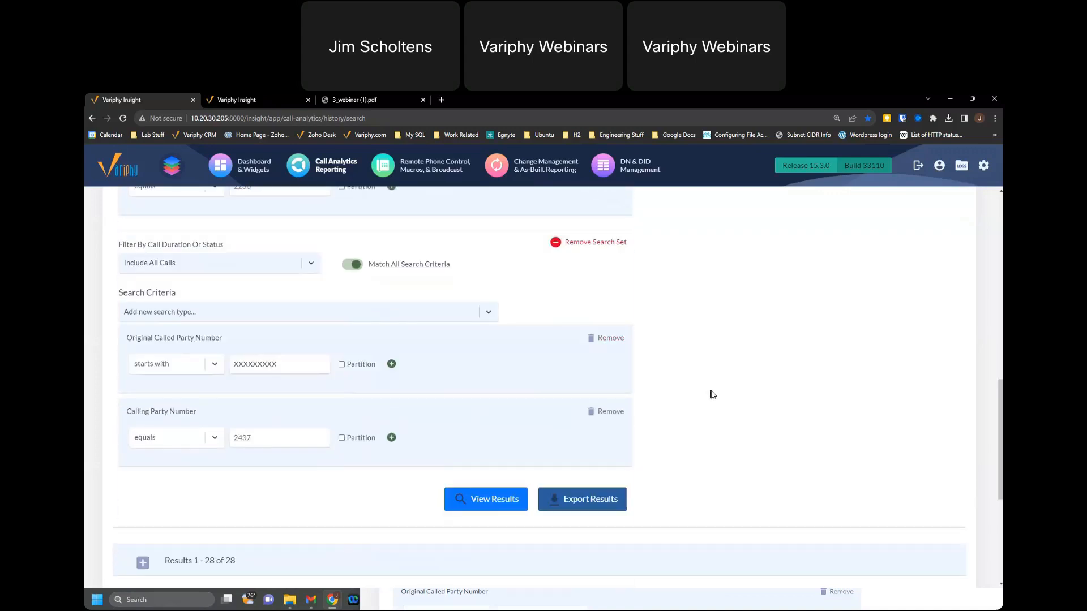
pyautogui.click(481, 307)
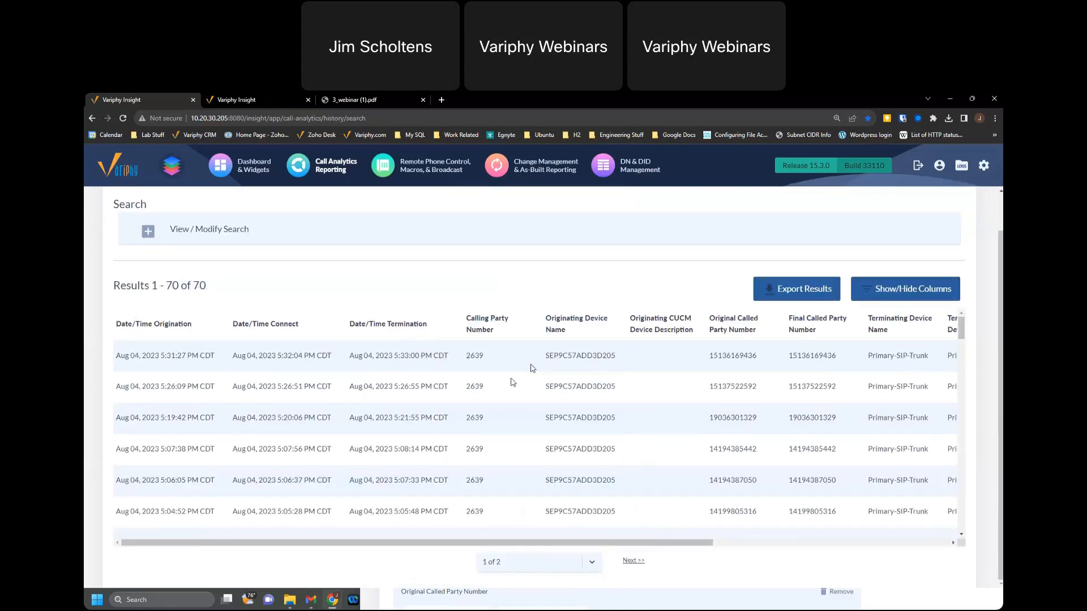
pyautogui.scroll(-1, 499, 402)
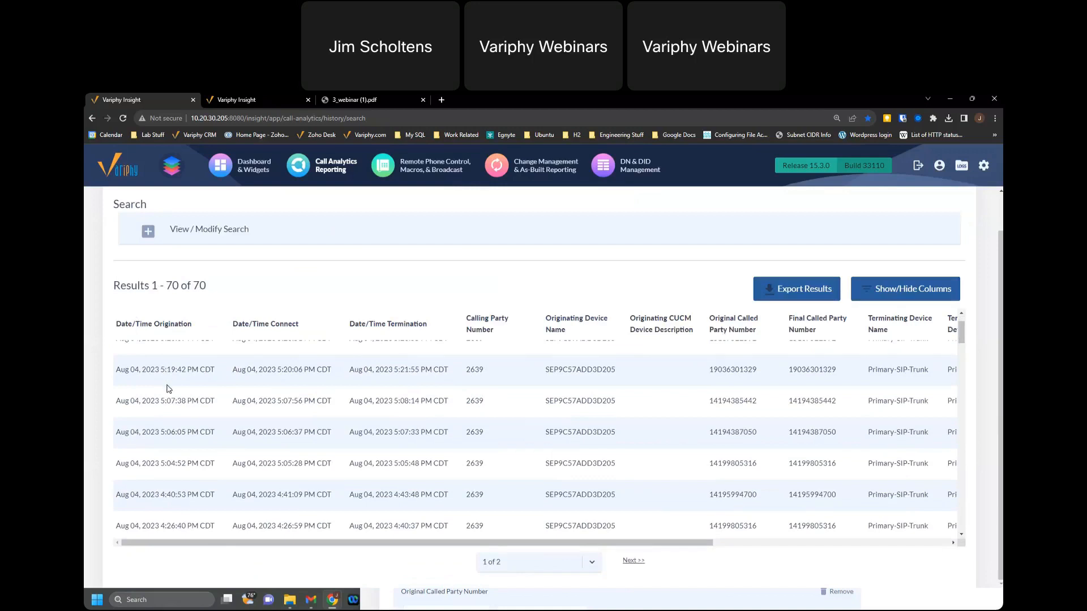
pyautogui.scroll(1, 167, 391)
# - Change the search's sort direction to Ascending and run it again
pyautogui.click(149, 234)
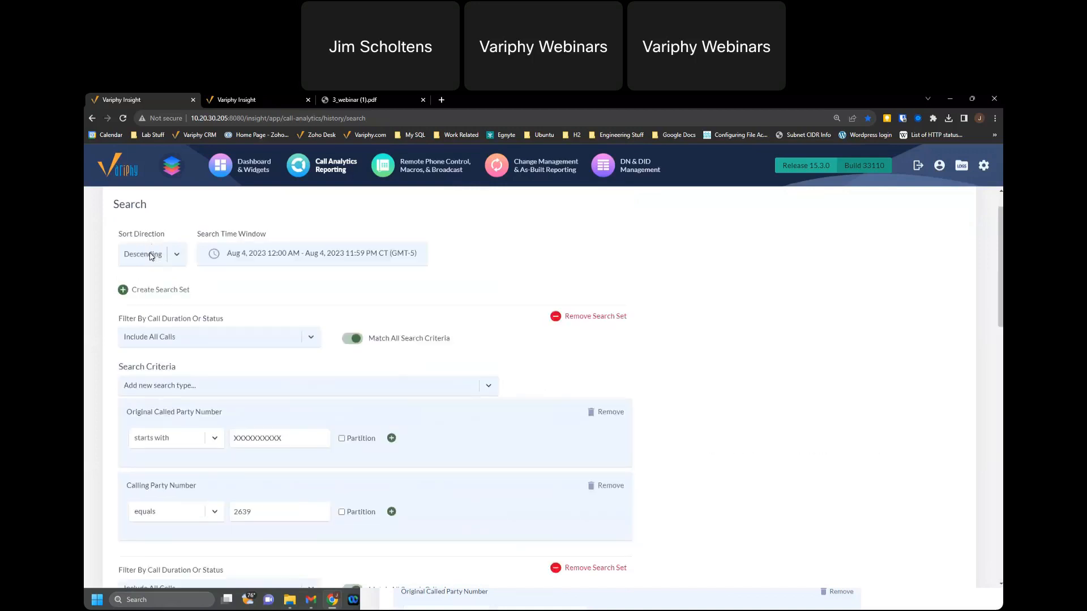
pyautogui.click(152, 256)
pyautogui.click(150, 278)
pyautogui.scroll(-8, 817, 430)
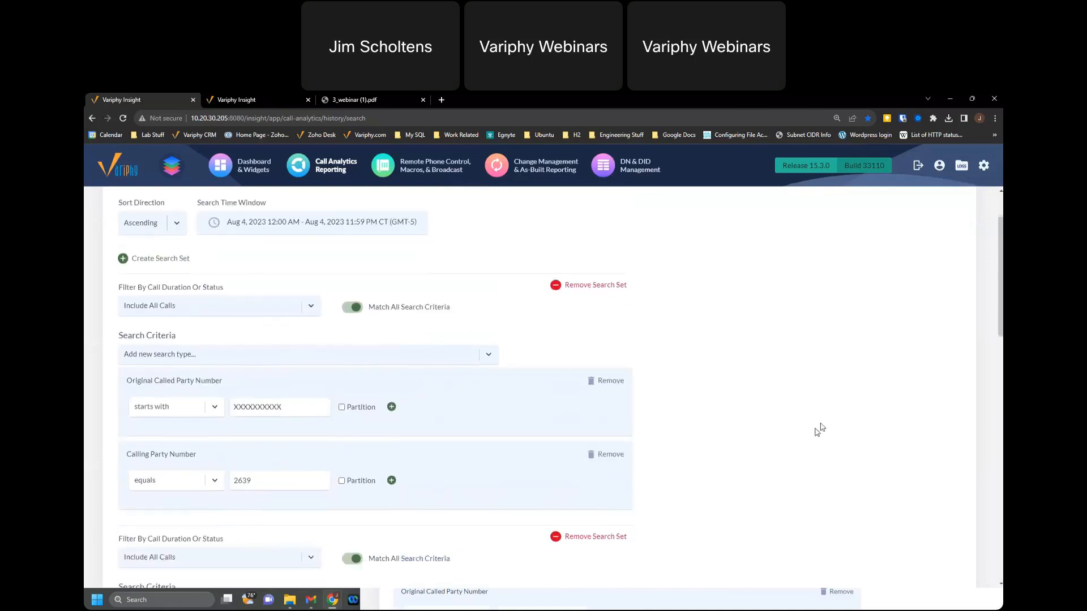
pyautogui.click(466, 306)
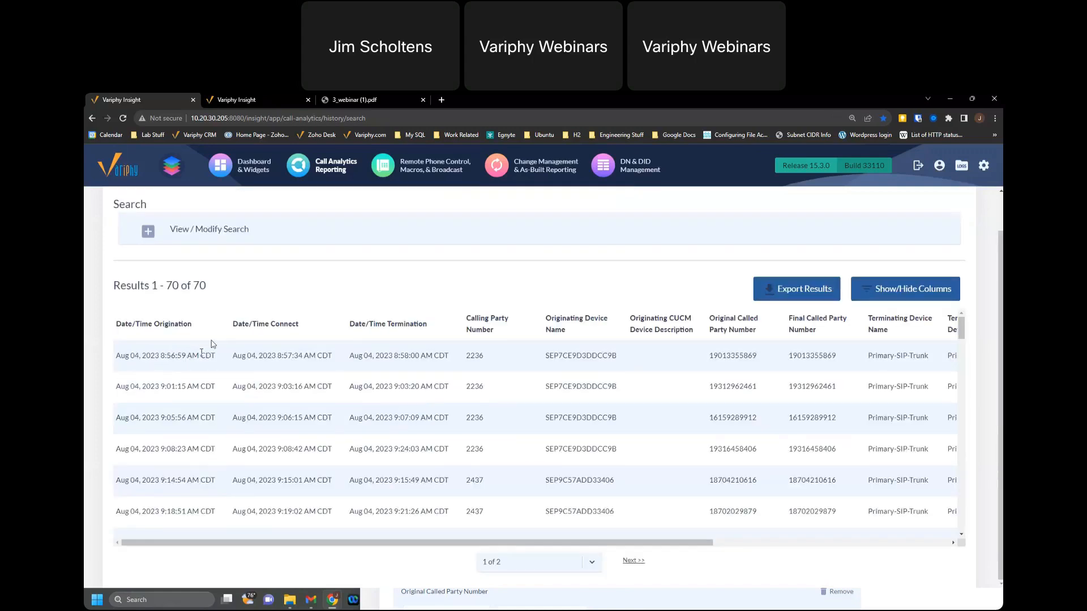
# - Create a fourth search set with an Original Called Party Number criterion equal to 2677
pyautogui.click(149, 236)
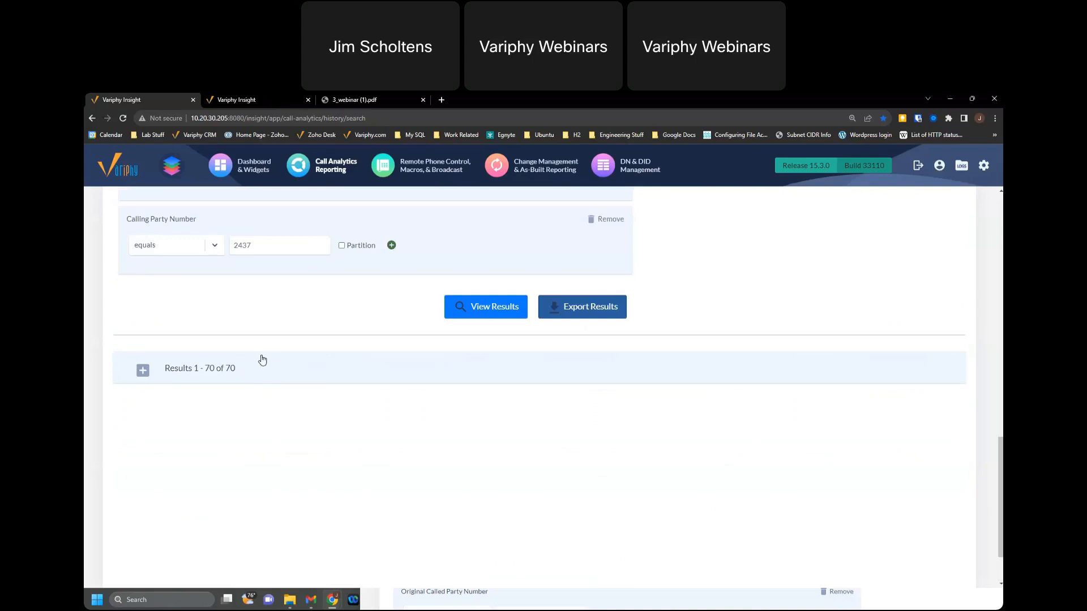
pyautogui.scroll(10, 288, 354)
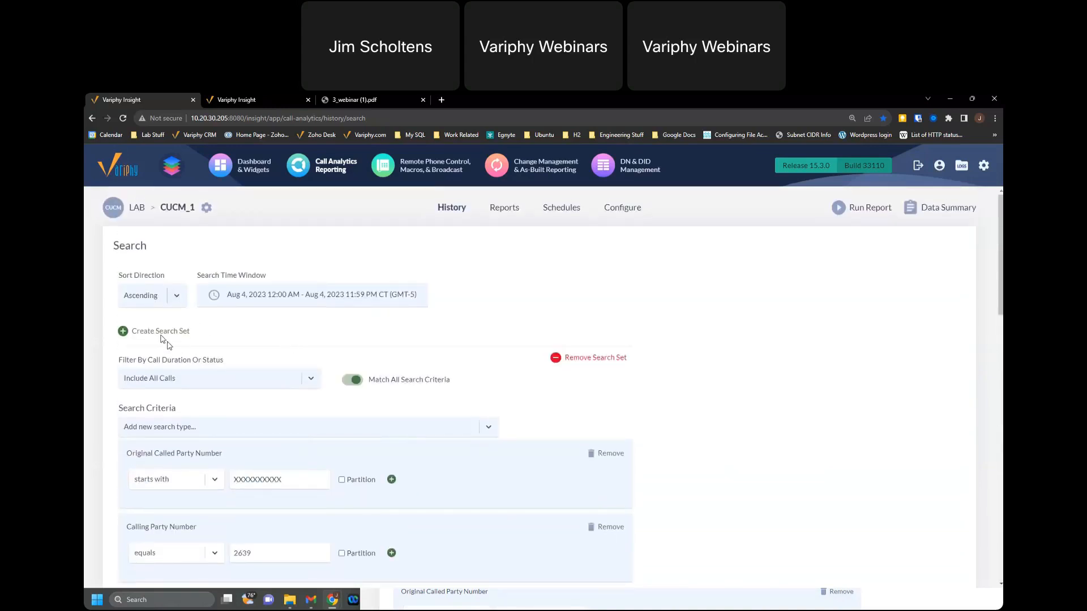
pyautogui.click(123, 333)
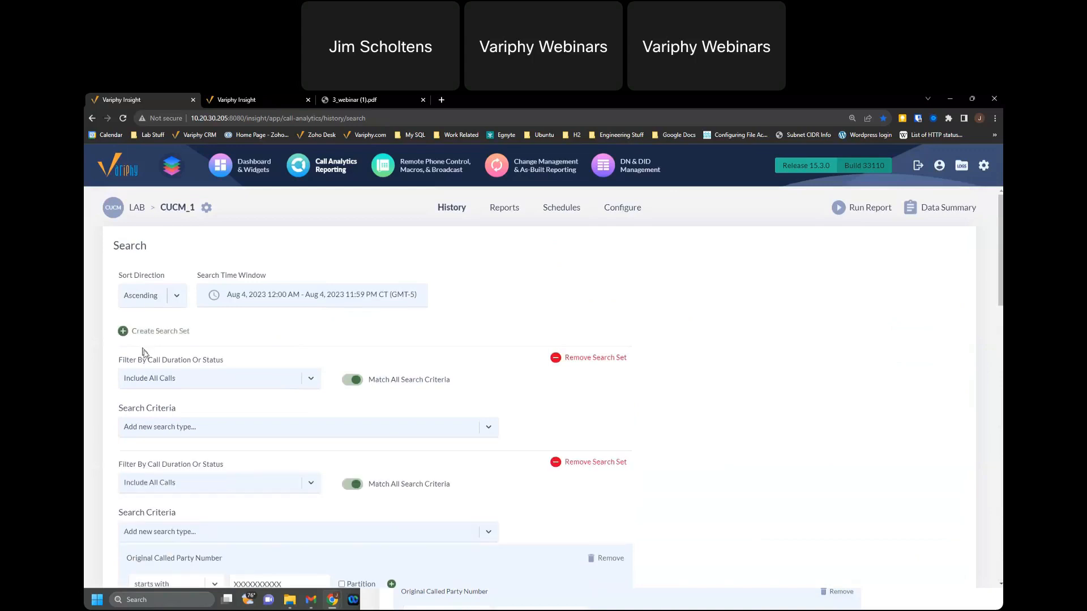
pyautogui.click(204, 427)
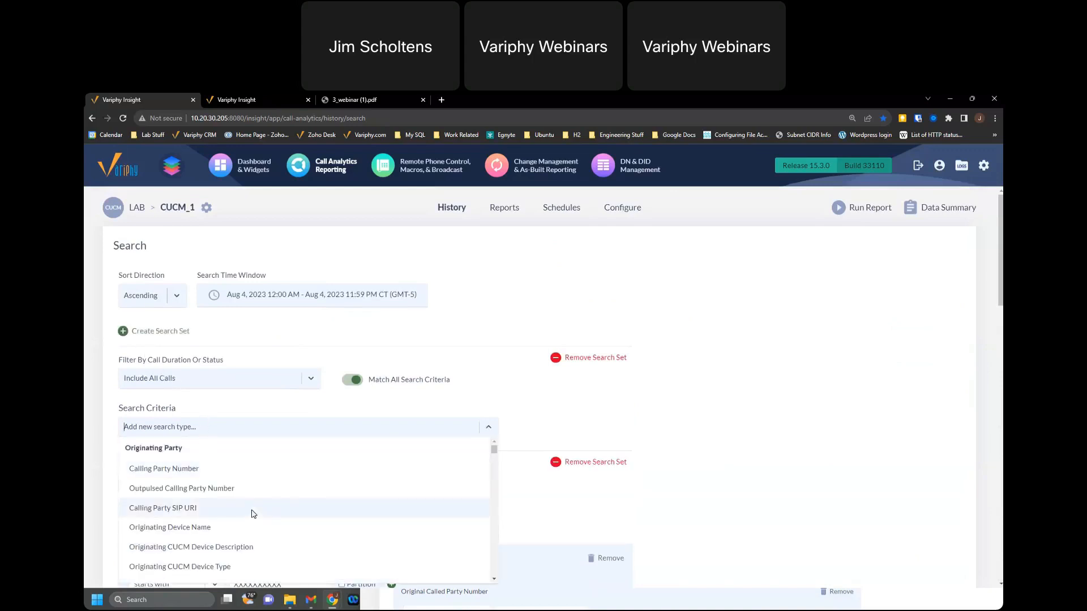
pyautogui.write('called')
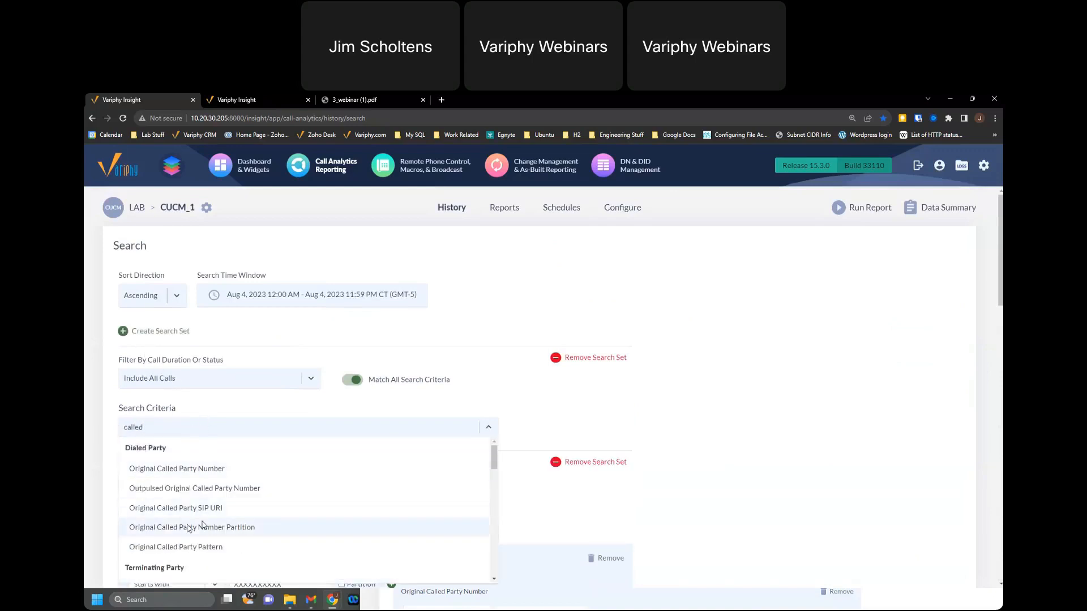
pyautogui.click(165, 470)
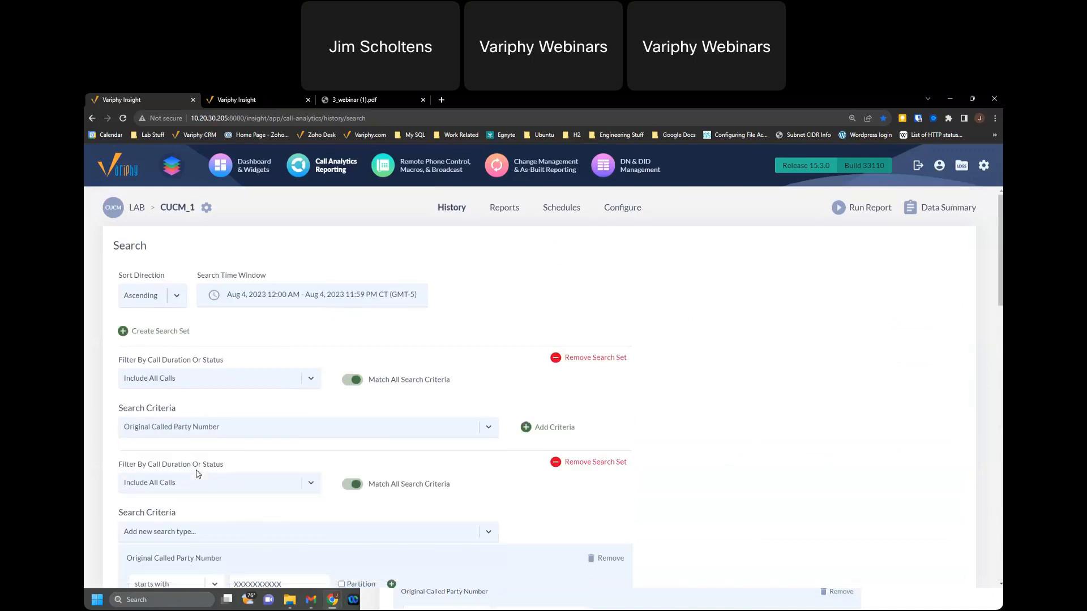
pyautogui.click(525, 428)
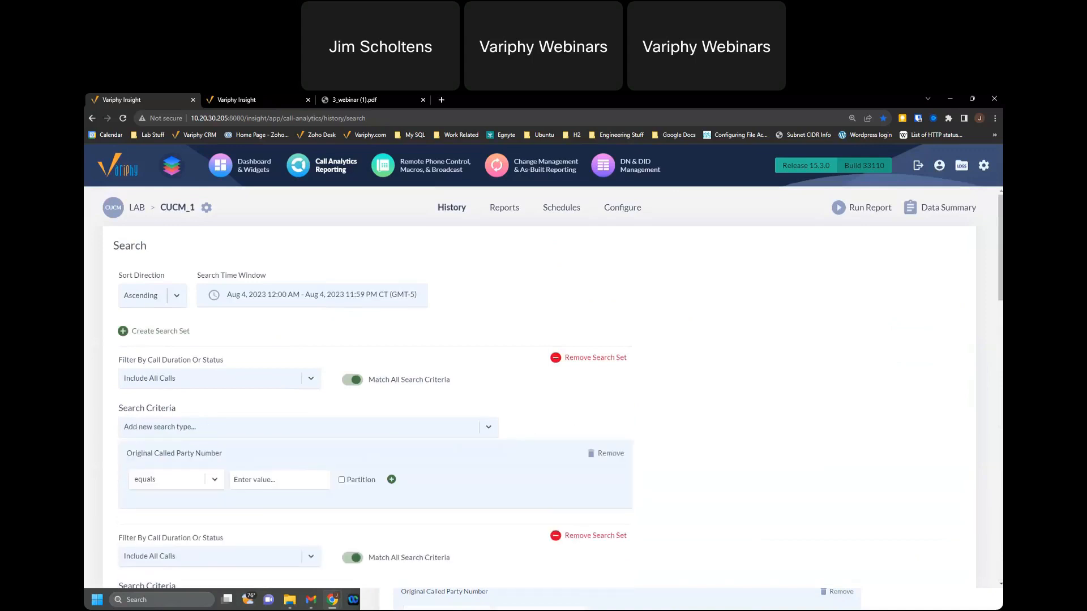
pyautogui.click(280, 480)
pyautogui.write('2677')
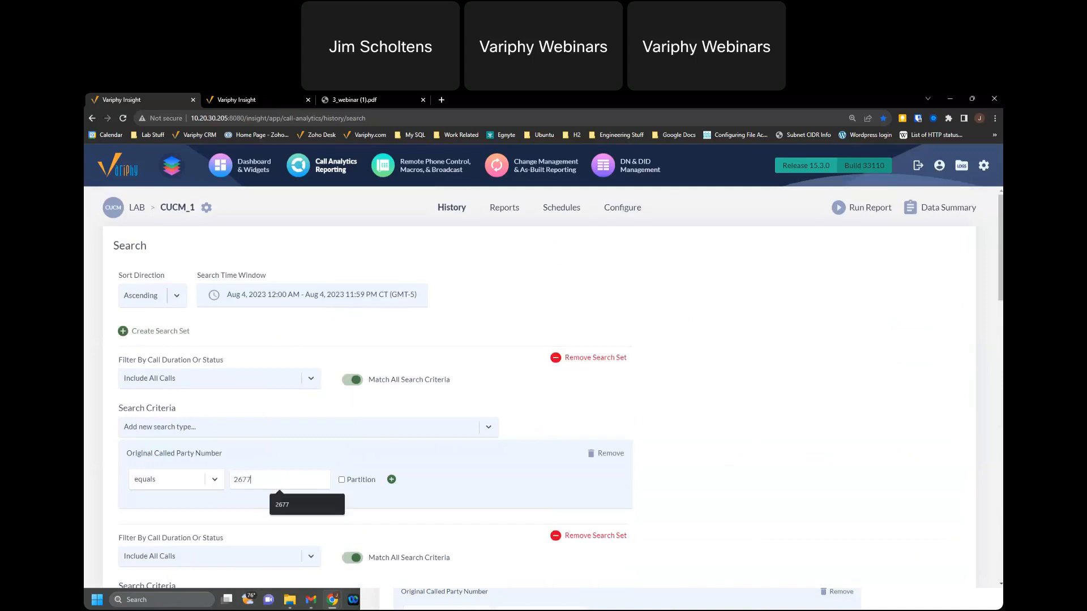
# - Run the four-set search and compare the calling party numbers of the internal extensions and the incoming calls to 2677
pyautogui.scroll(-8, 755, 442)
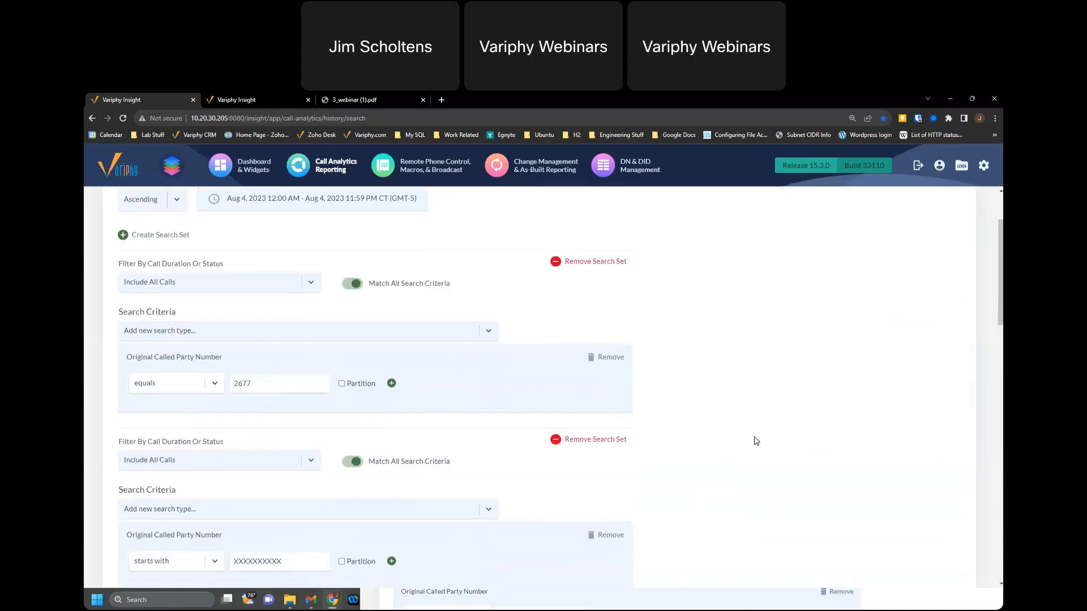
pyautogui.scroll(-3, 708, 460)
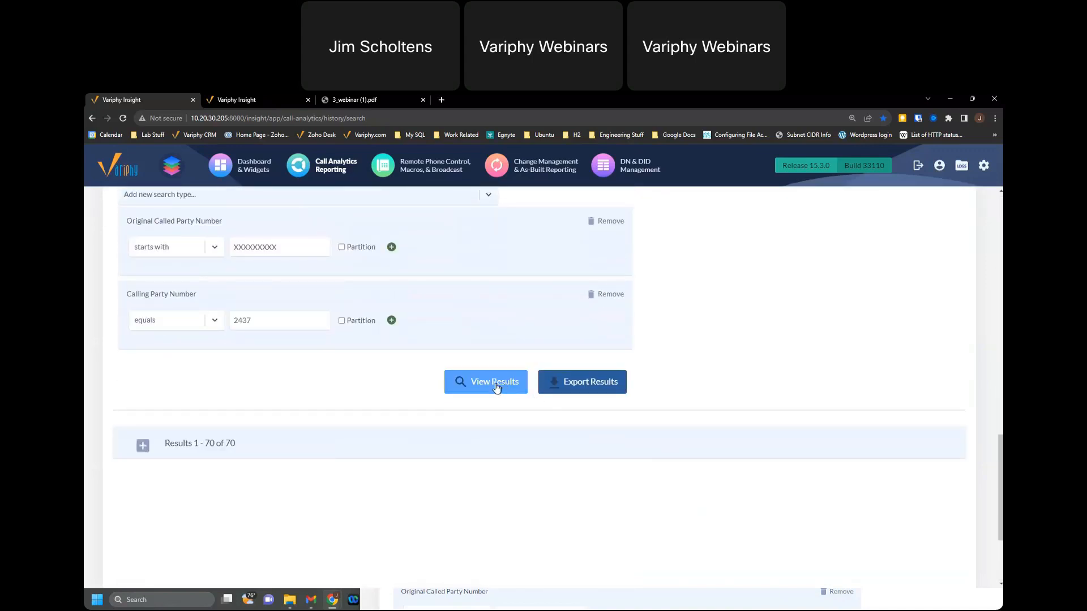
pyautogui.click(455, 381)
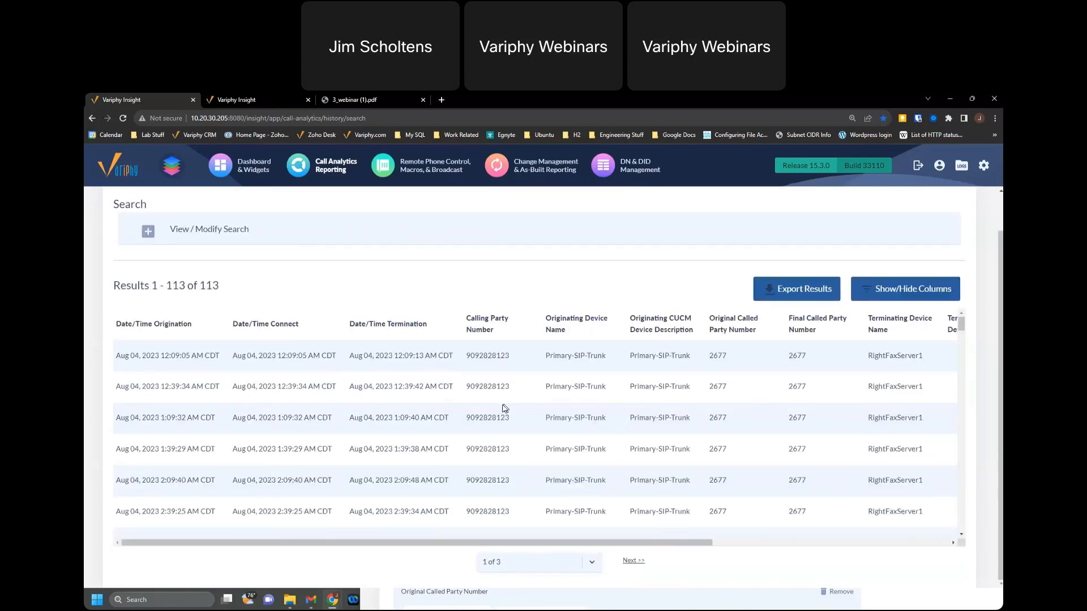
pyautogui.scroll(-9, 504, 408)
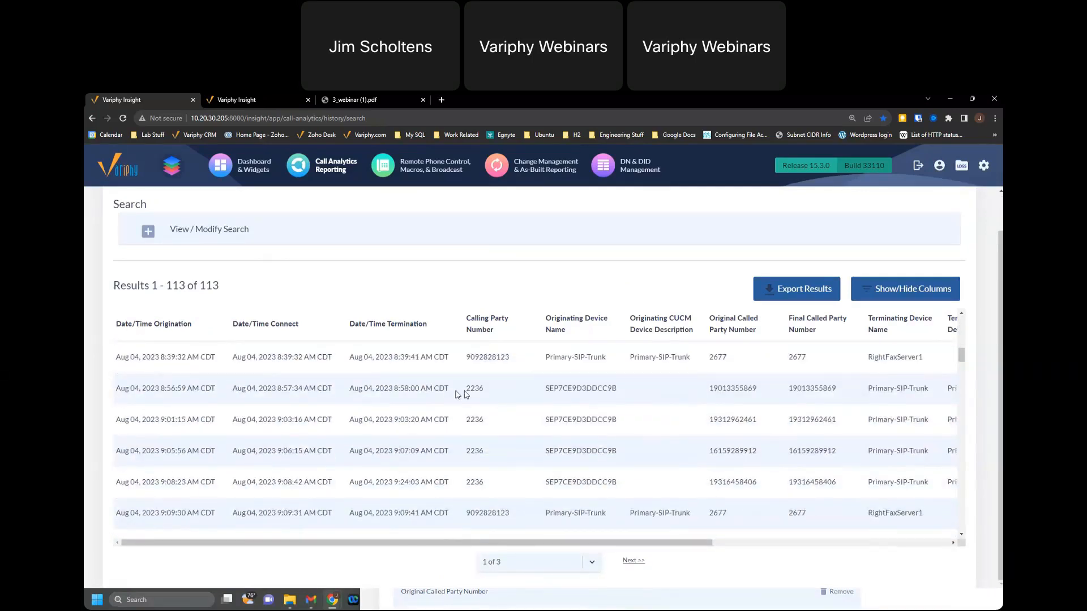
pyautogui.moveTo(465, 388); pyautogui.dragTo(488, 391)
pyautogui.moveTo(465, 356); pyautogui.dragTo(510, 382)
pyautogui.scroll(2, 513, 398)
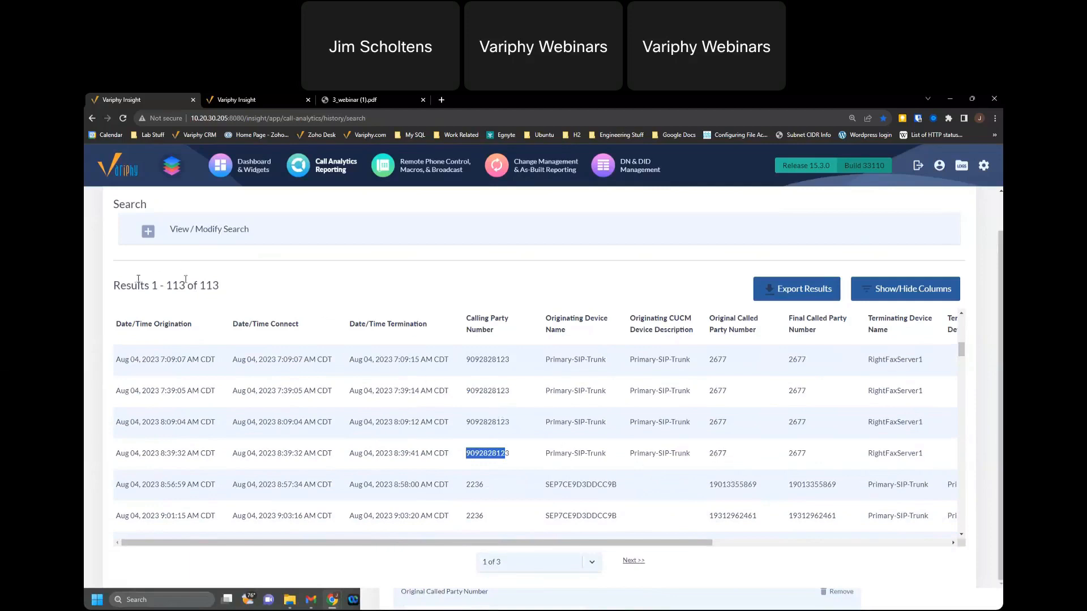
# - Reopen the search and create a fifth search set with a Call Scenario Types criterion
pyautogui.click(149, 232)
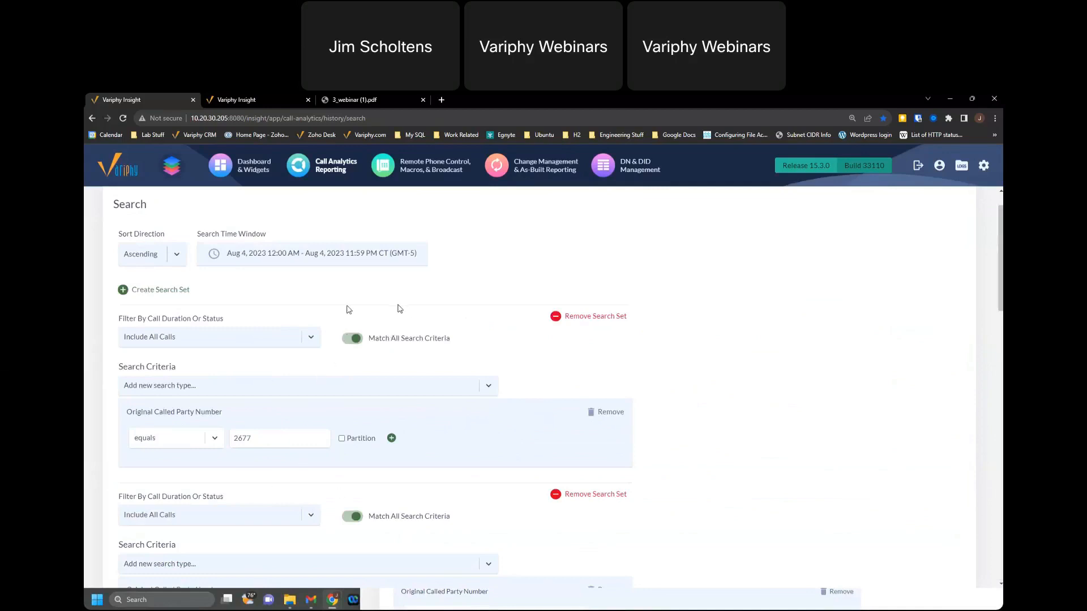
pyautogui.click(127, 294)
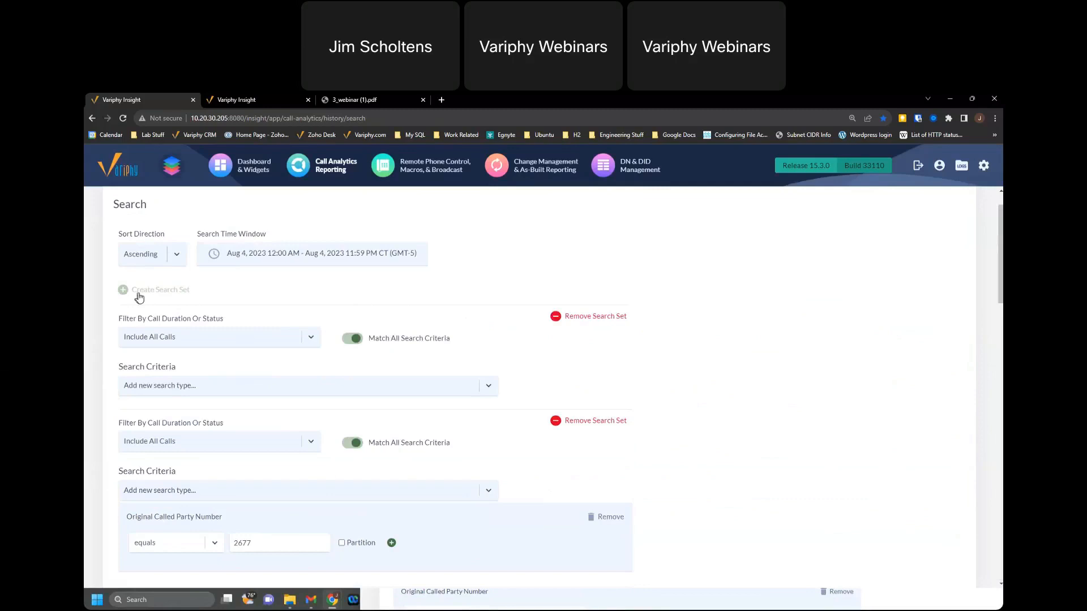
pyautogui.click(185, 387)
pyautogui.write('se')
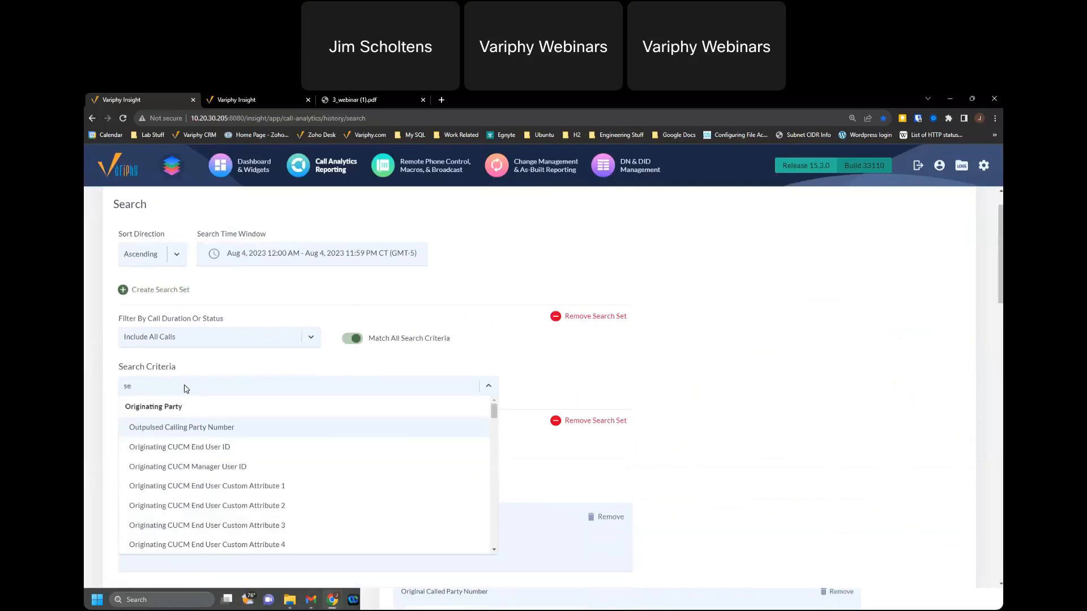
pyautogui.press('BackSpace')
pyautogui.press('BackSpace')
pyautogui.write('scen')
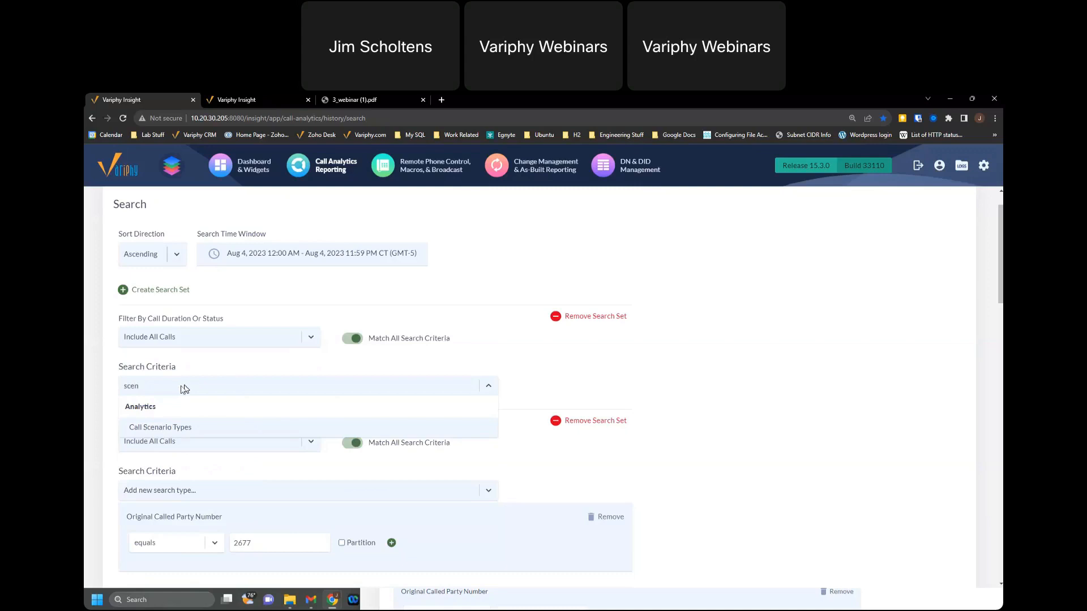
pyautogui.click(159, 427)
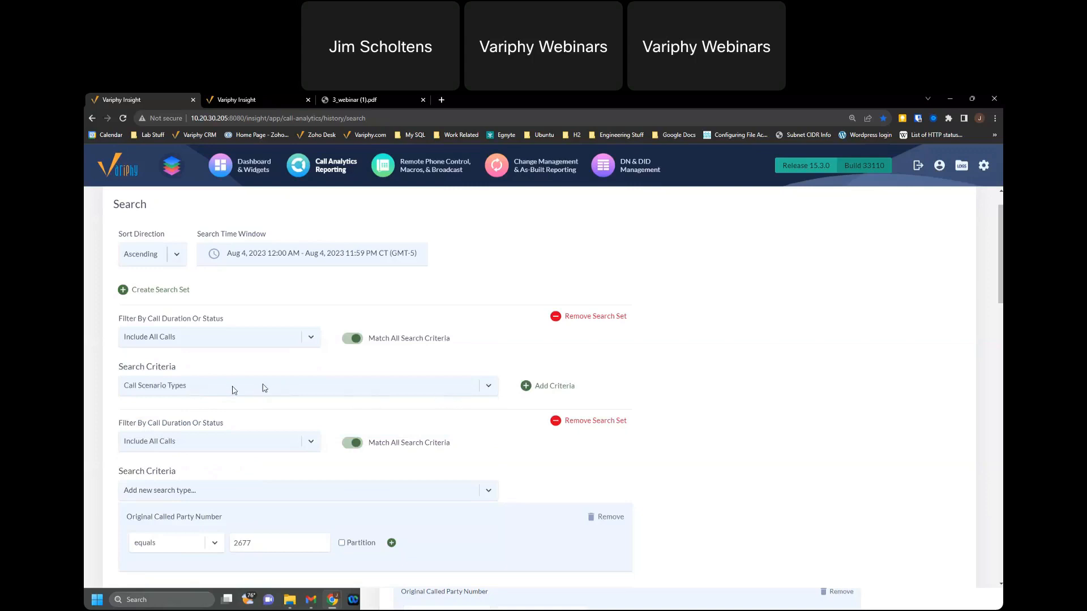
pyautogui.click(526, 385)
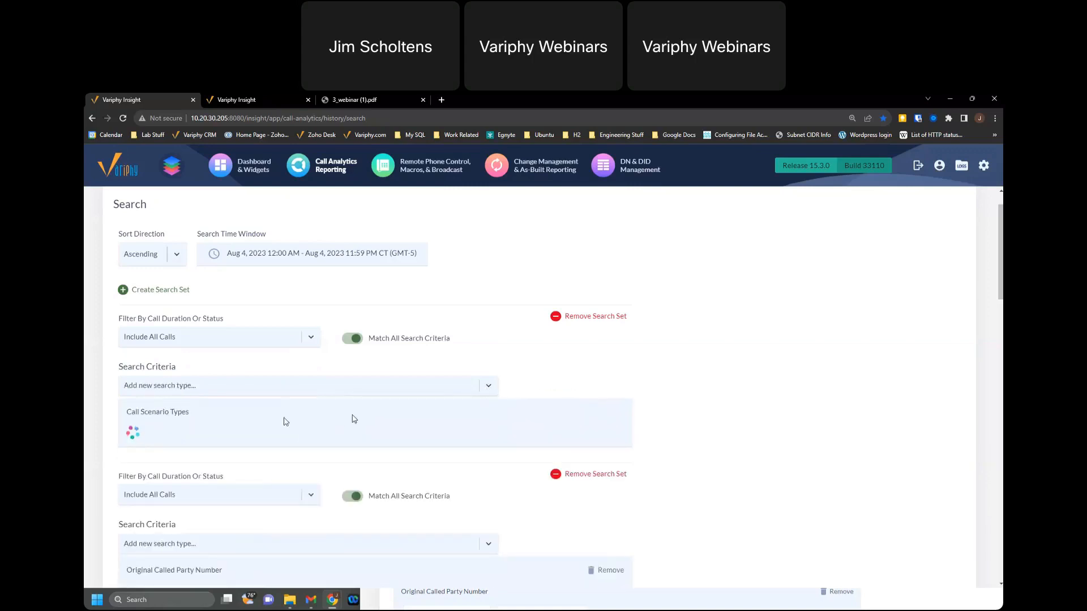
# - Set the Call Scenario Types criterion to Abandoned Calls
pyautogui.click(201, 438)
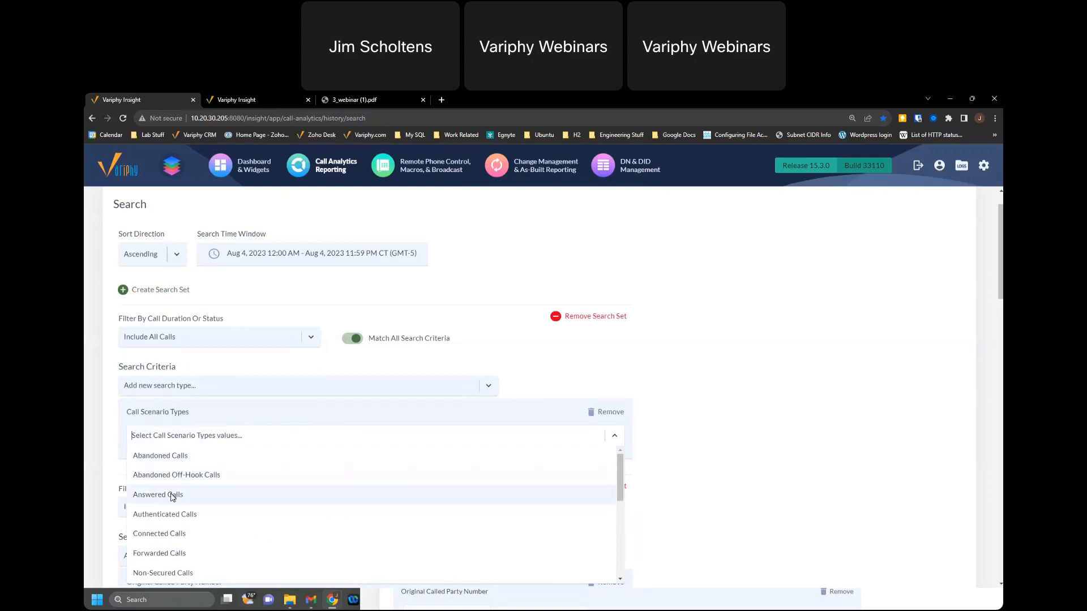
pyautogui.scroll(-2, 209, 544)
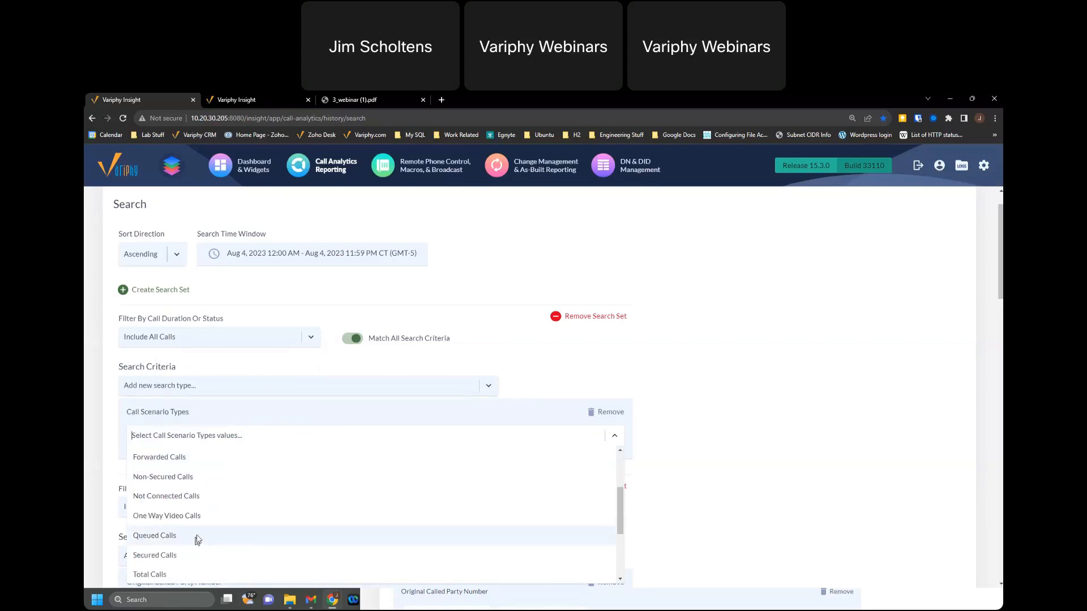
pyautogui.scroll(2, 203, 539)
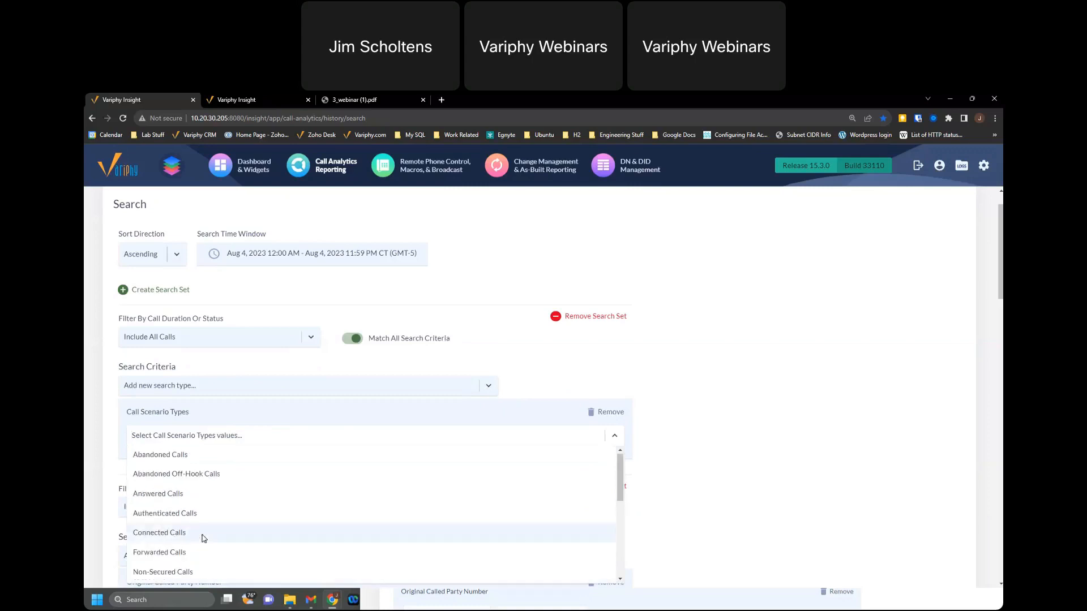
pyautogui.click(179, 458)
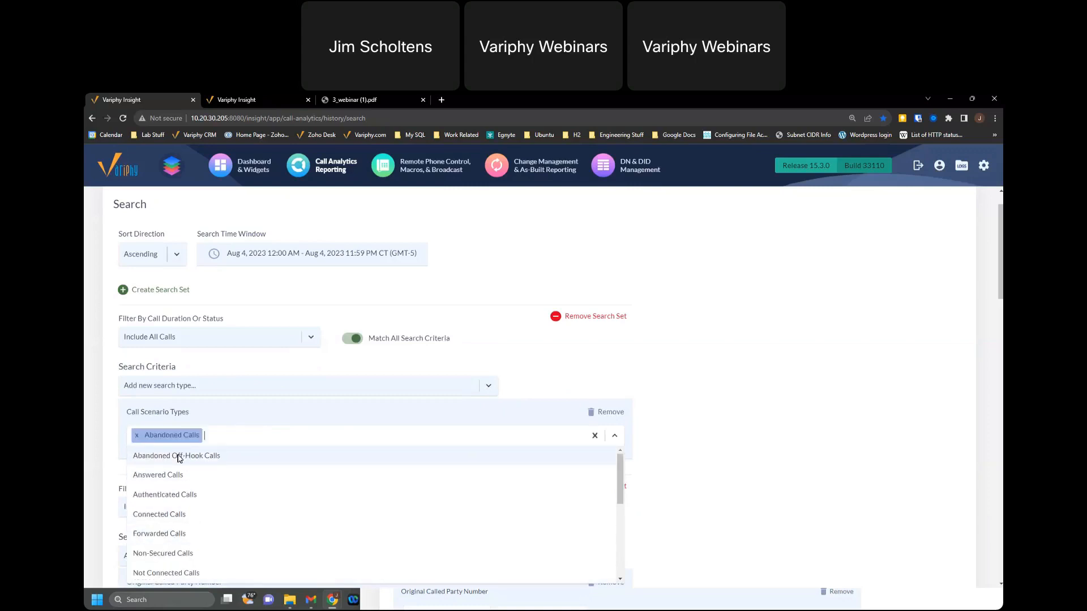
pyautogui.click(758, 463)
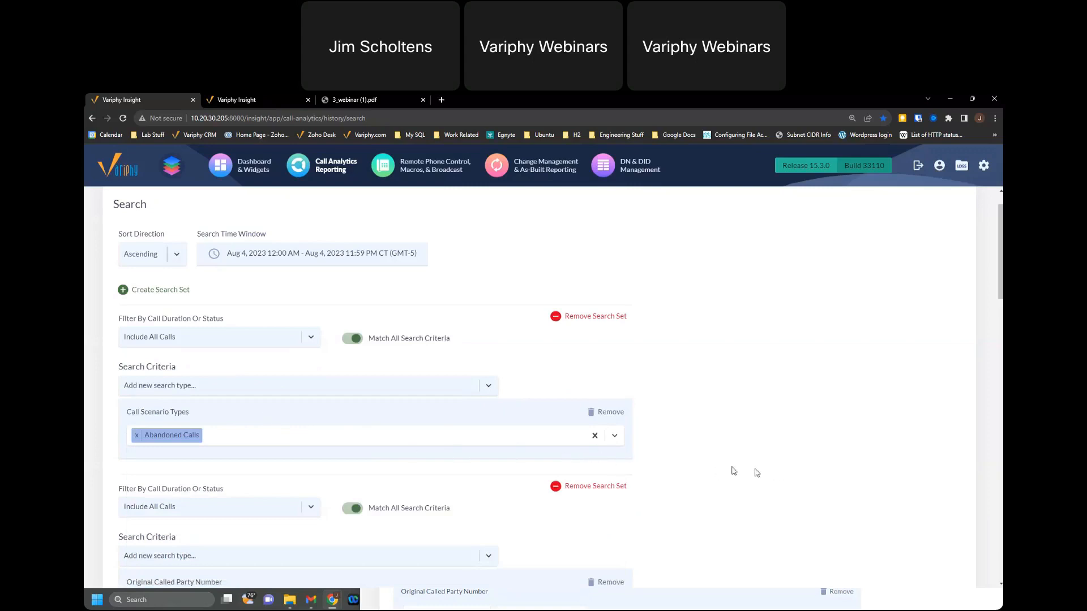
# - Run the search with all five search sets, including the abandoned calls set
pyautogui.scroll(-6, 756, 473)
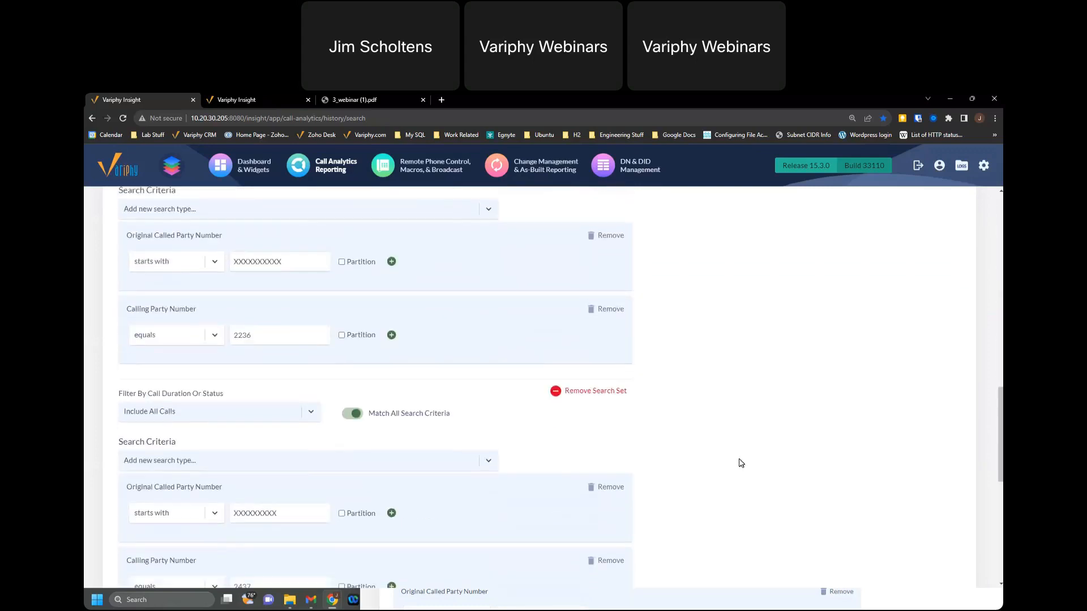
pyautogui.scroll(-5, 741, 464)
pyautogui.scroll(3, 732, 455)
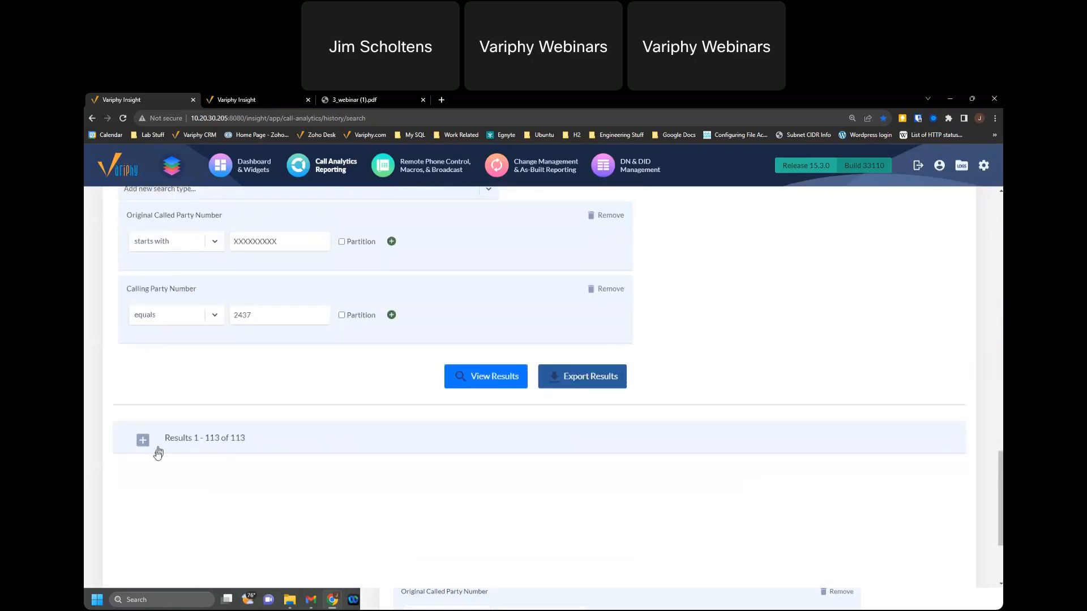
pyautogui.click(490, 377)
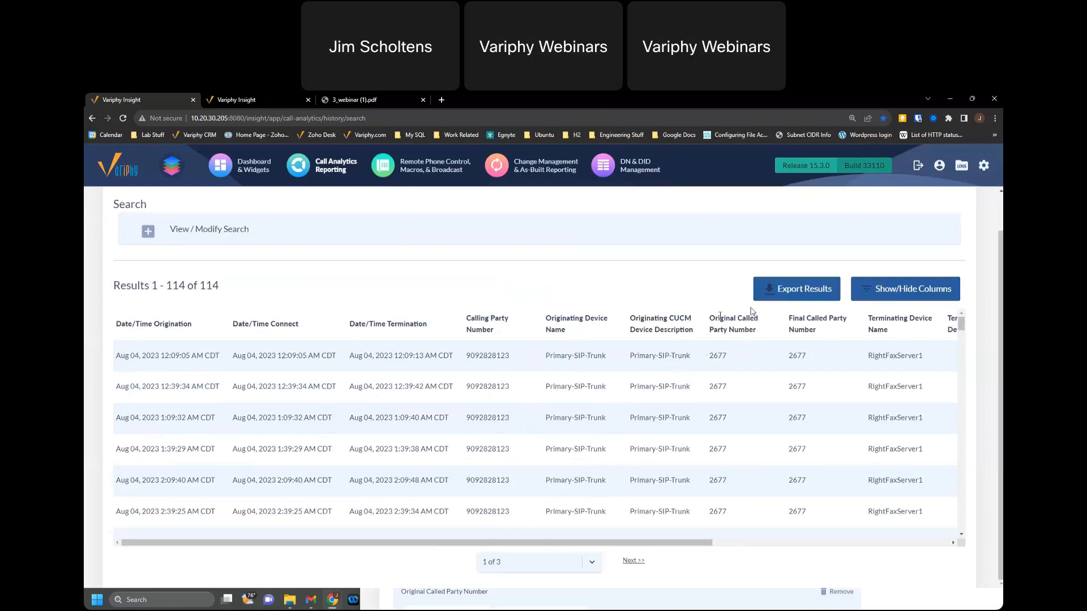
# - Start a call history export of the results, enable Save for Future Use, and show the export's search sets
pyautogui.click(792, 293)
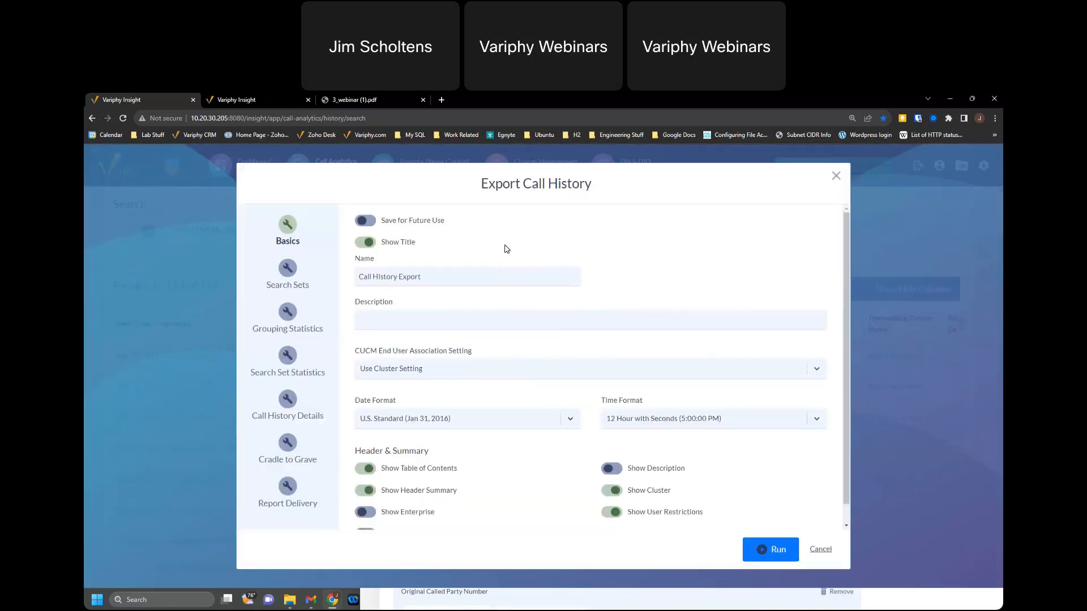
pyautogui.click(373, 224)
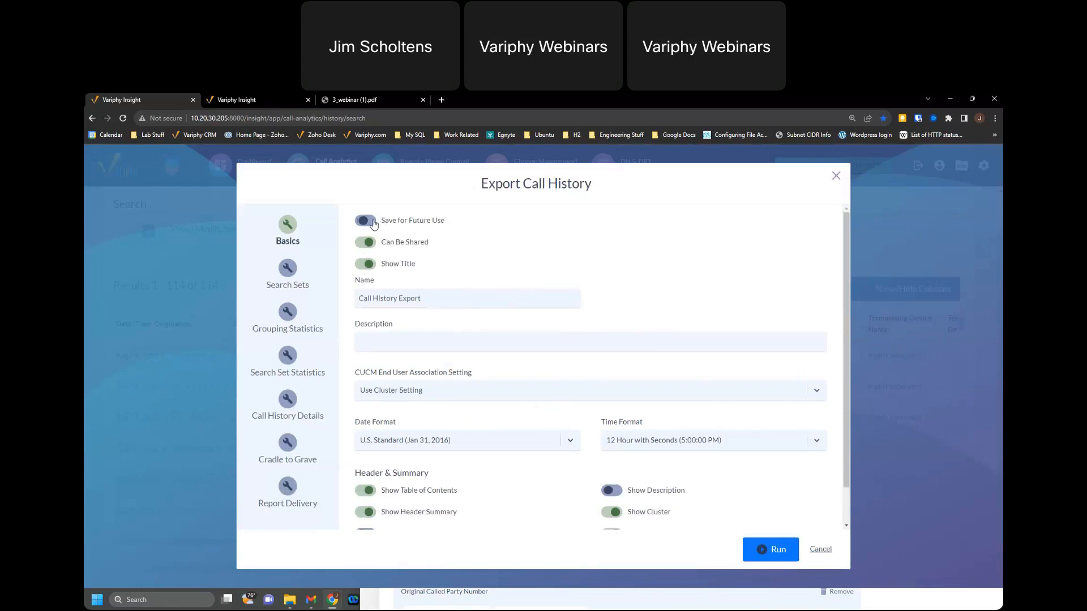
pyautogui.moveTo(443, 303); pyautogui.dragTo(351, 306)
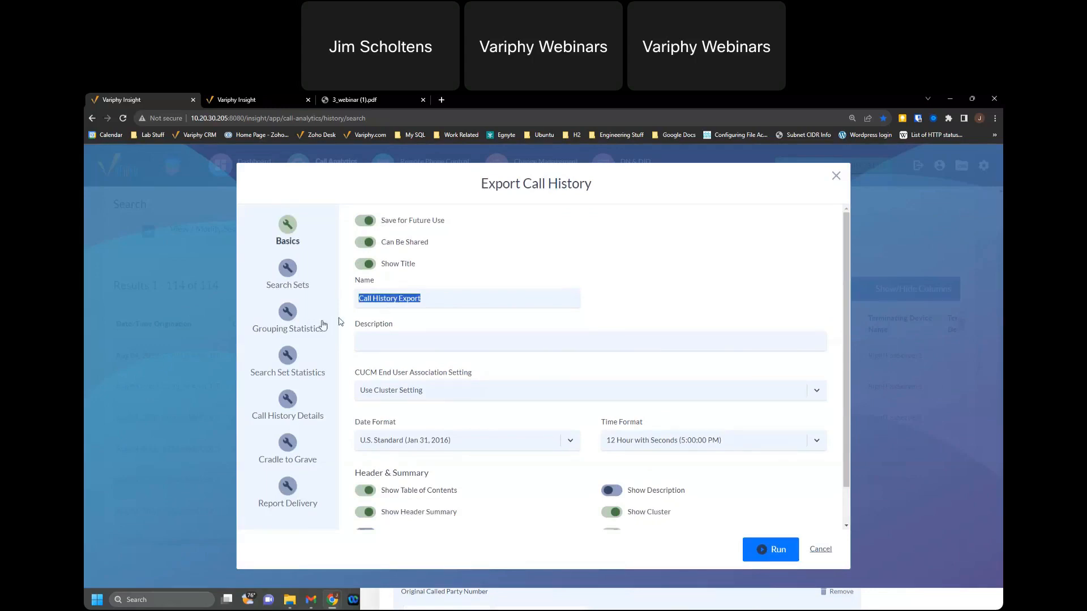
pyautogui.click(289, 271)
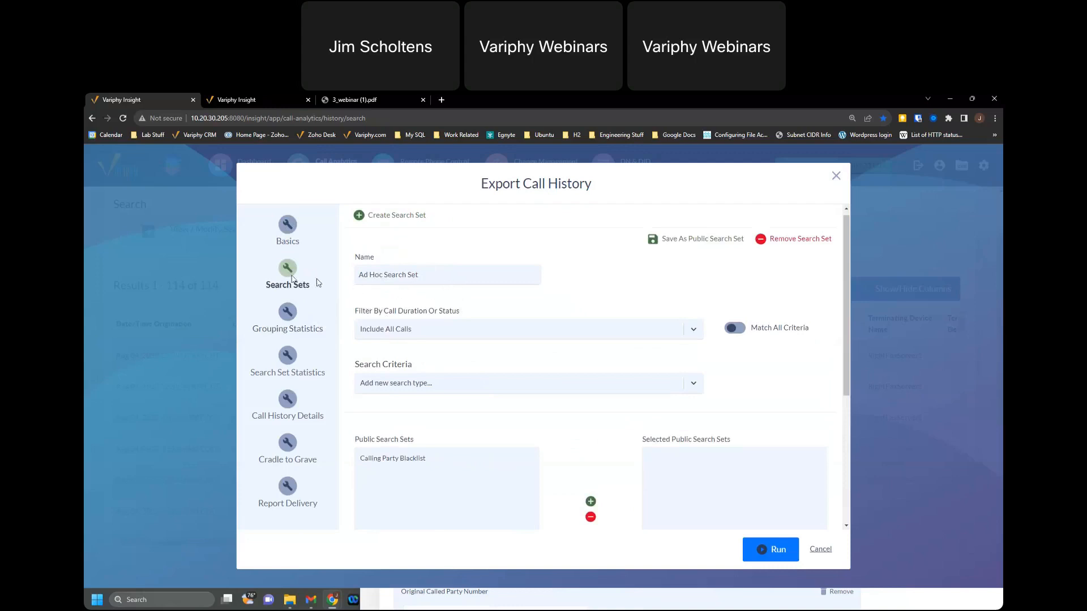
# - Open the saved report 1 Webinar Extensions for editing and show its search sets
pyautogui.click(256, 99)
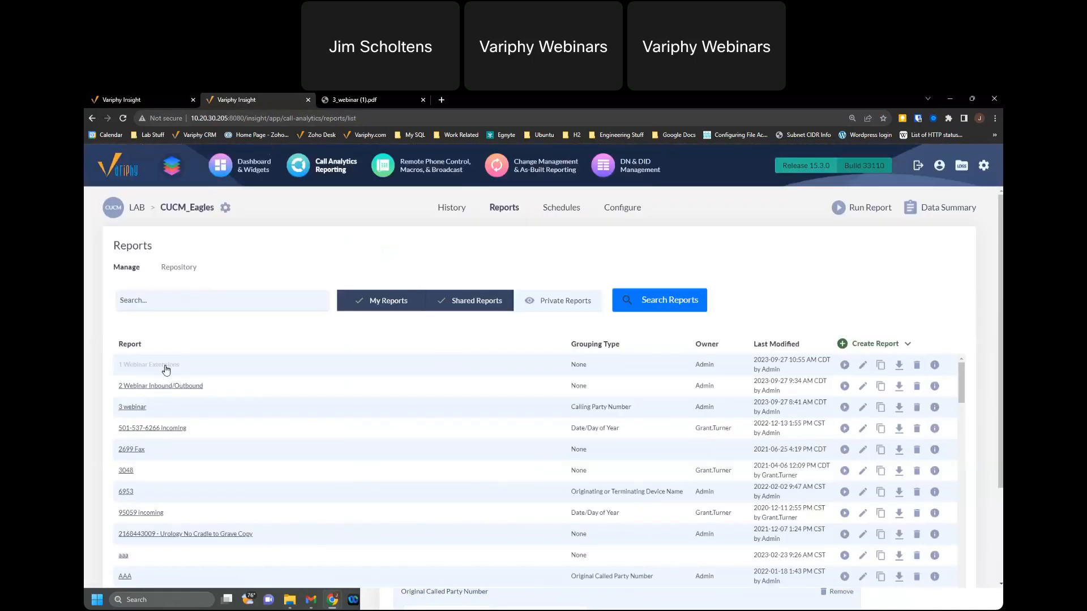
pyautogui.click(168, 368)
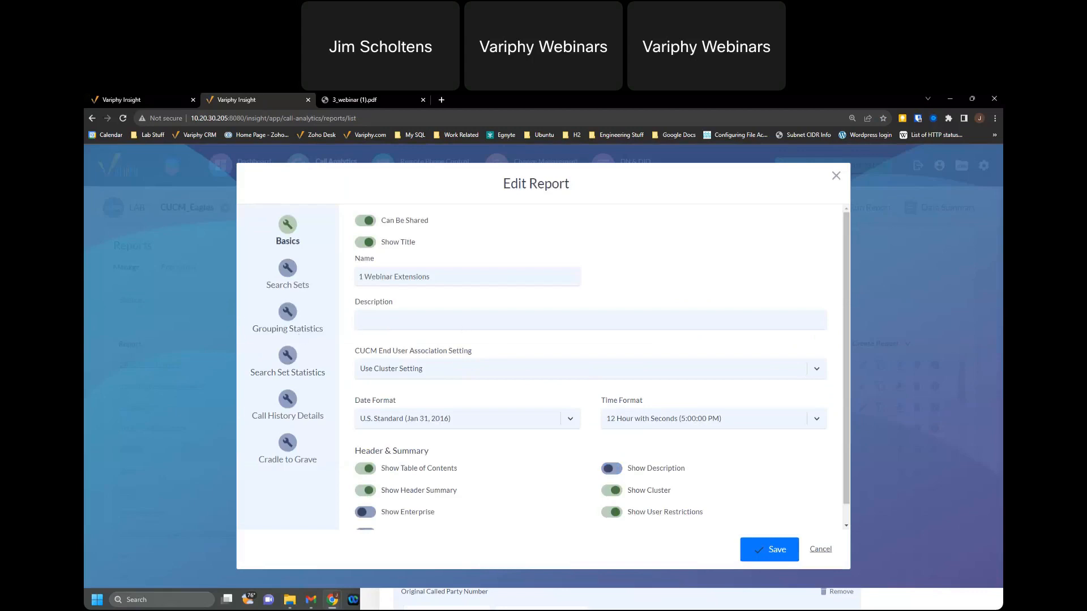
pyautogui.click(300, 270)
# - Examine the criteria of each search set in the 1 Webinar Extensions report
pyautogui.scroll(-1, 492, 305)
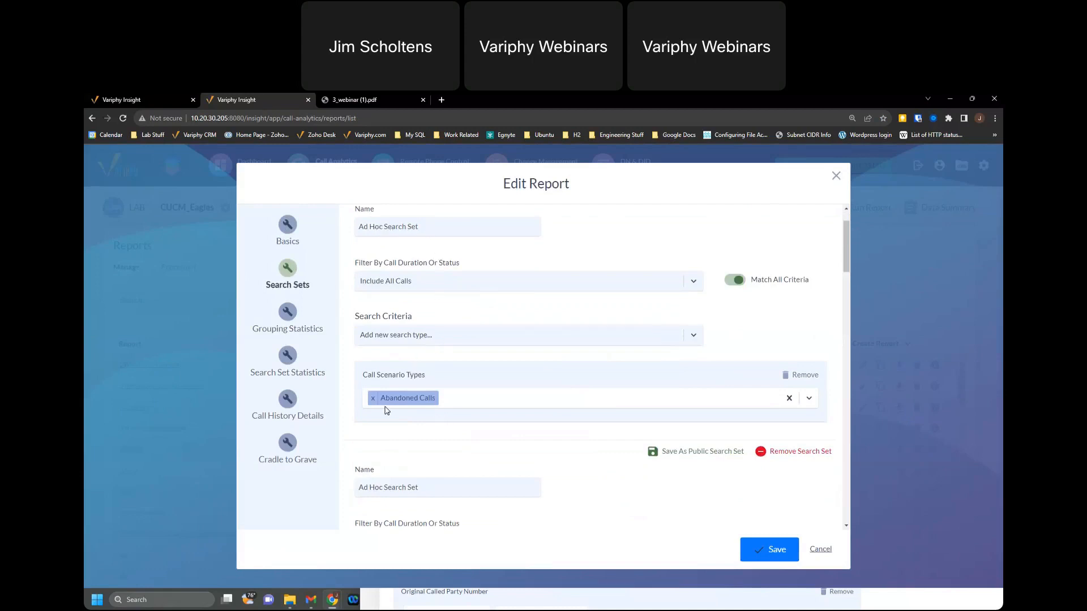
pyautogui.scroll(-1, 475, 396)
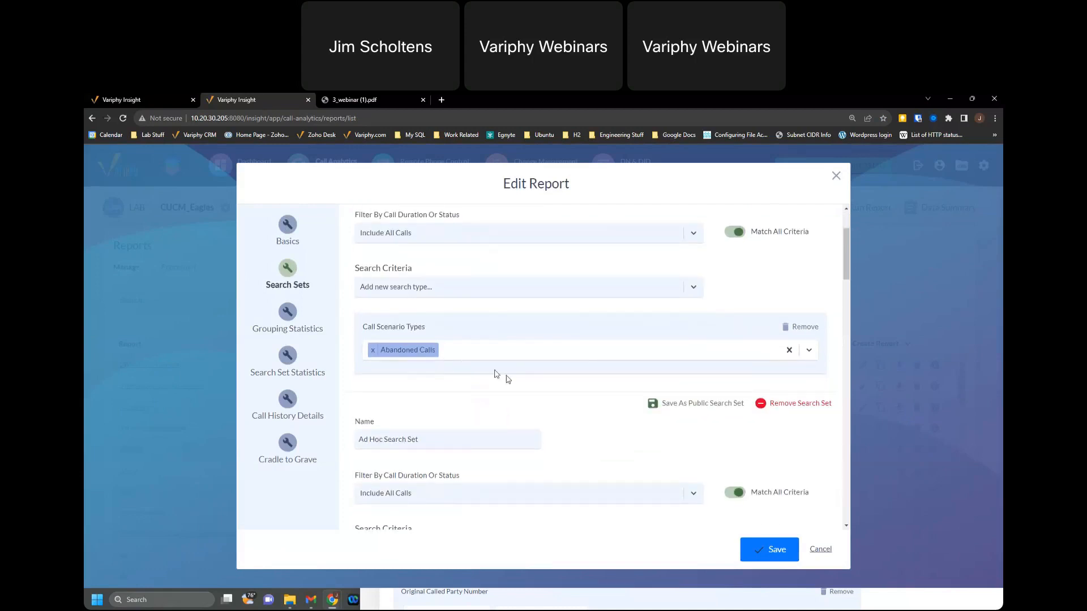
pyautogui.scroll(-2, 532, 391)
pyautogui.scroll(-1, 510, 379)
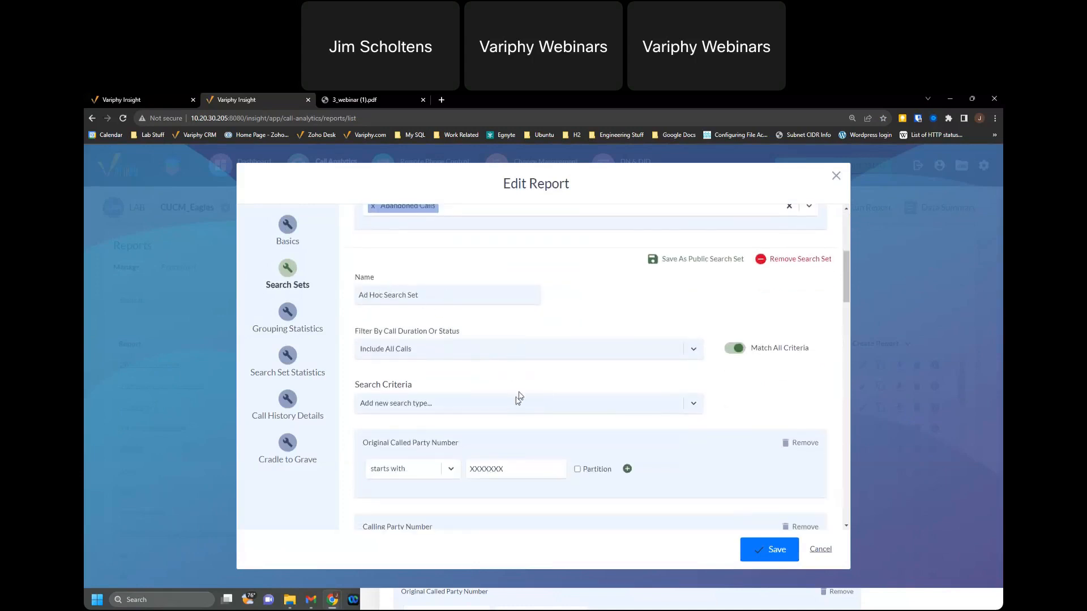
pyautogui.scroll(-2, 498, 399)
pyautogui.scroll(1, 510, 416)
pyautogui.scroll(-1, 518, 427)
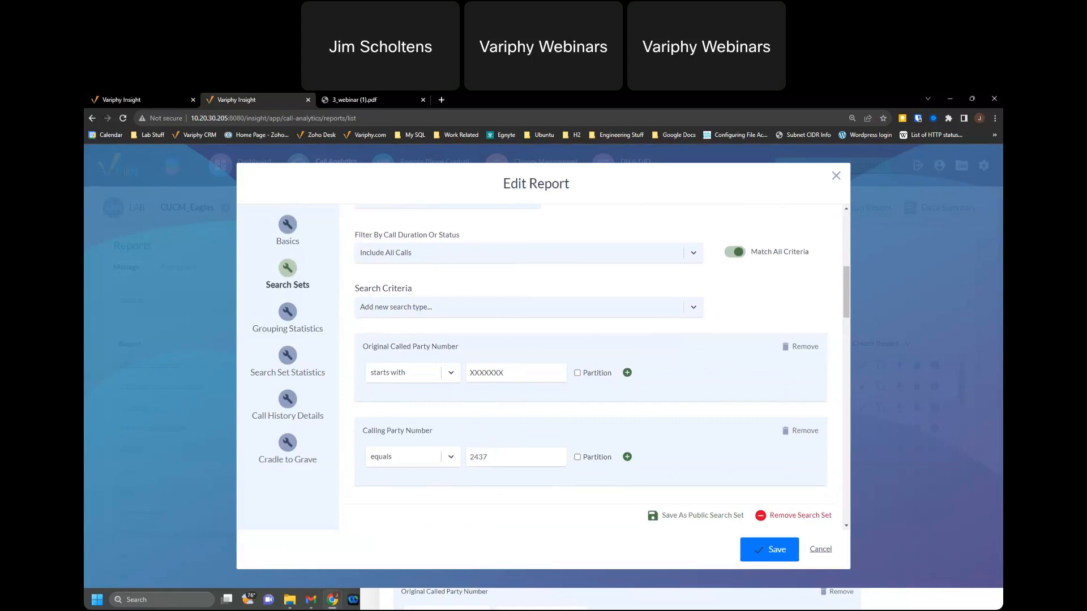
pyautogui.scroll(-10, 495, 460)
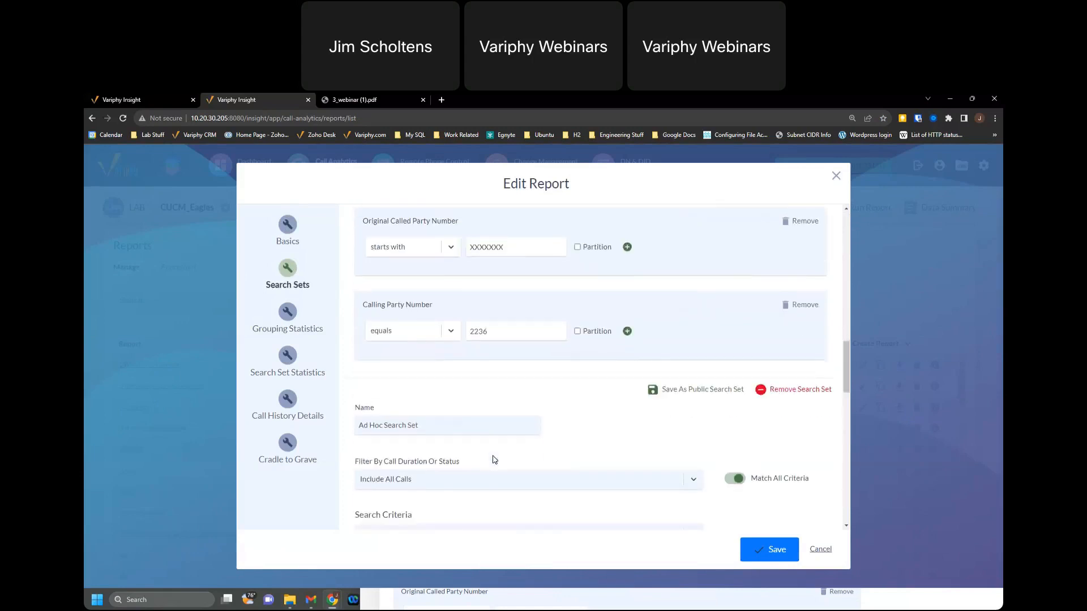
pyautogui.scroll(-12, 495, 456)
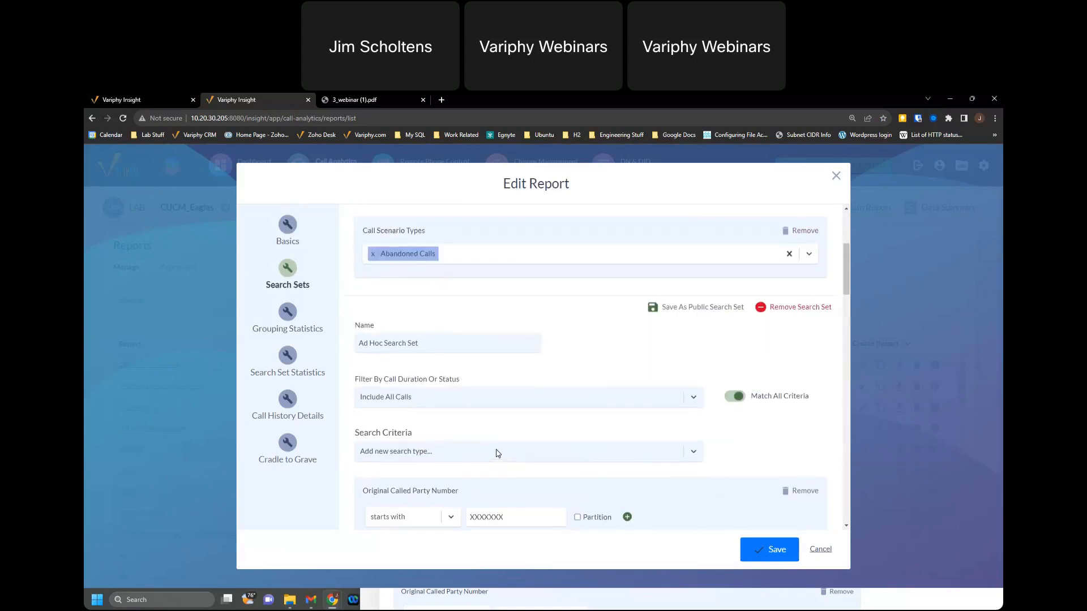
pyautogui.scroll(20, 497, 453)
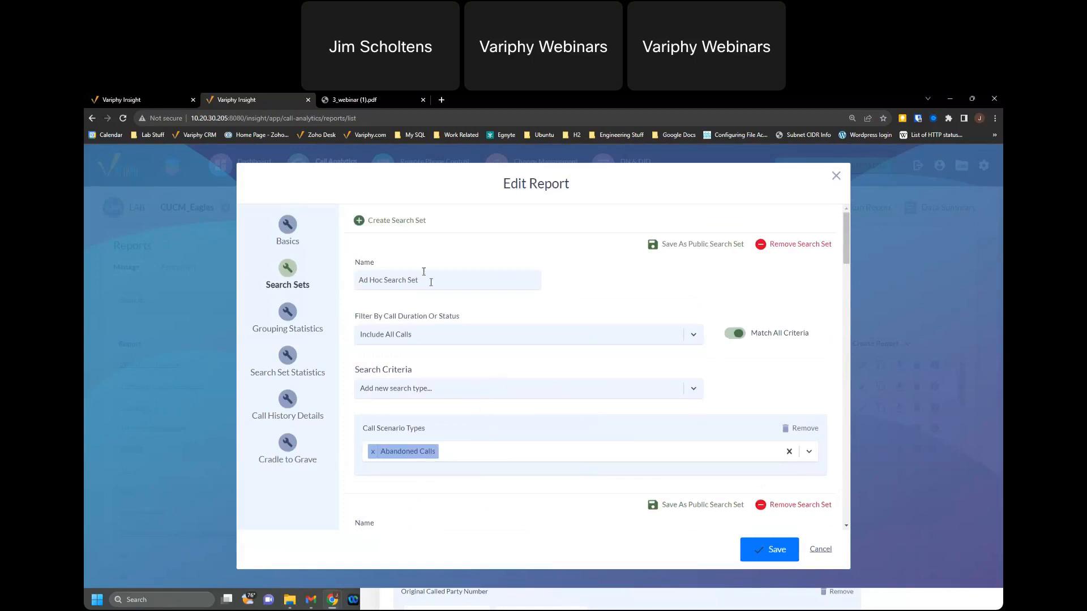
# - Rename the search set with the call scenario criterion as Abandoned Calls and the set for calling party 2437 as Calls From 2437
pyautogui.moveTo(398, 279); pyautogui.dragTo(359, 280)
pyautogui.write('Abandoned Calls')
pyautogui.scroll(-3, 578, 362)
pyautogui.moveTo(431, 344); pyautogui.dragTo(332, 353)
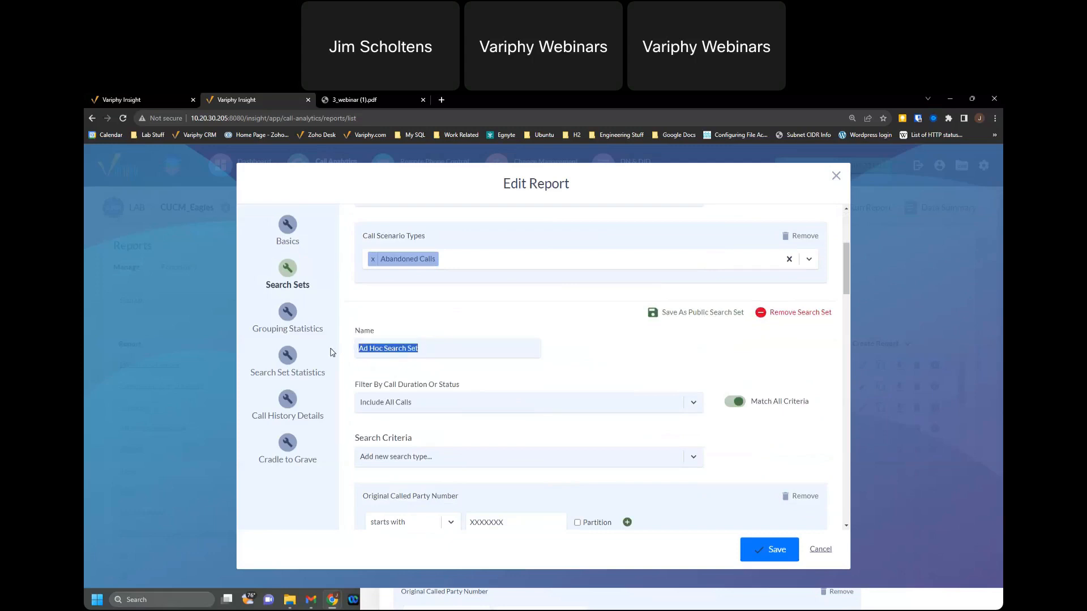
pyautogui.scroll(-2, 611, 379)
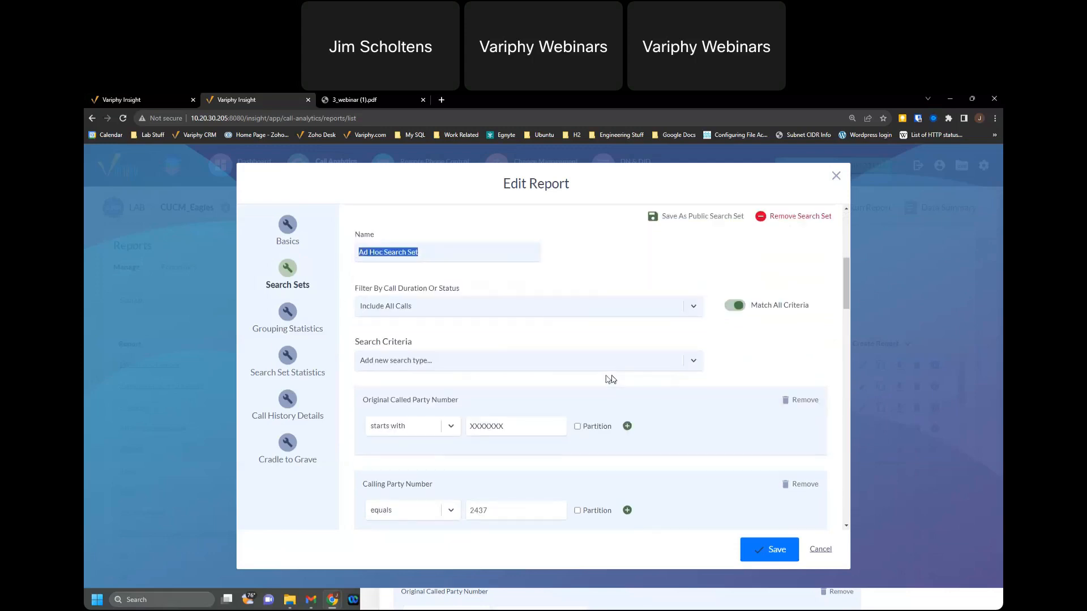
pyautogui.write('2437')
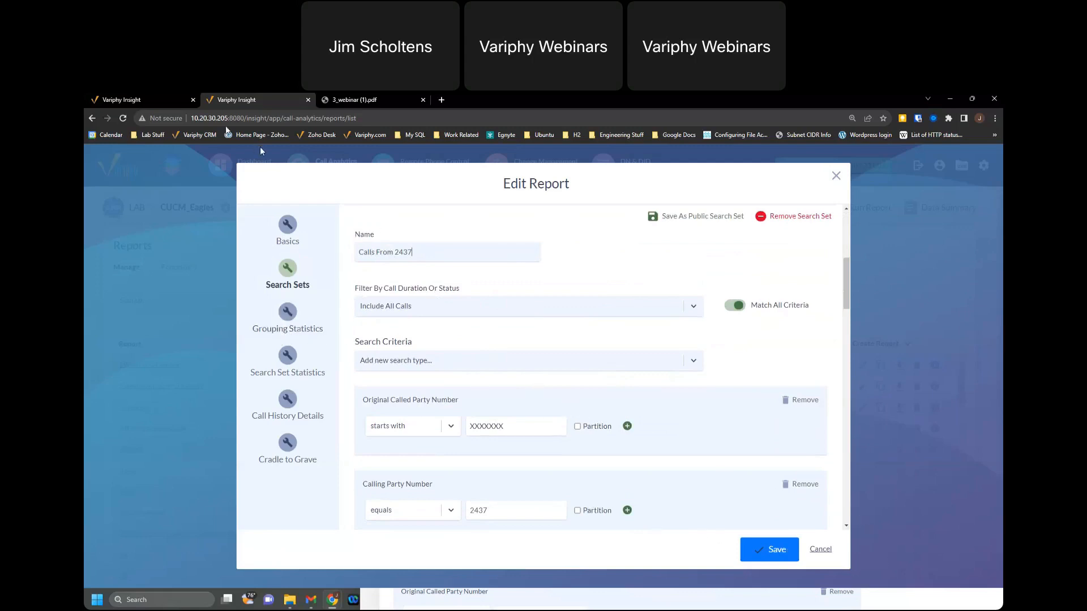
# - Return to the call history export, review its basic and report delivery settings, and cancel the export
pyautogui.click(161, 99)
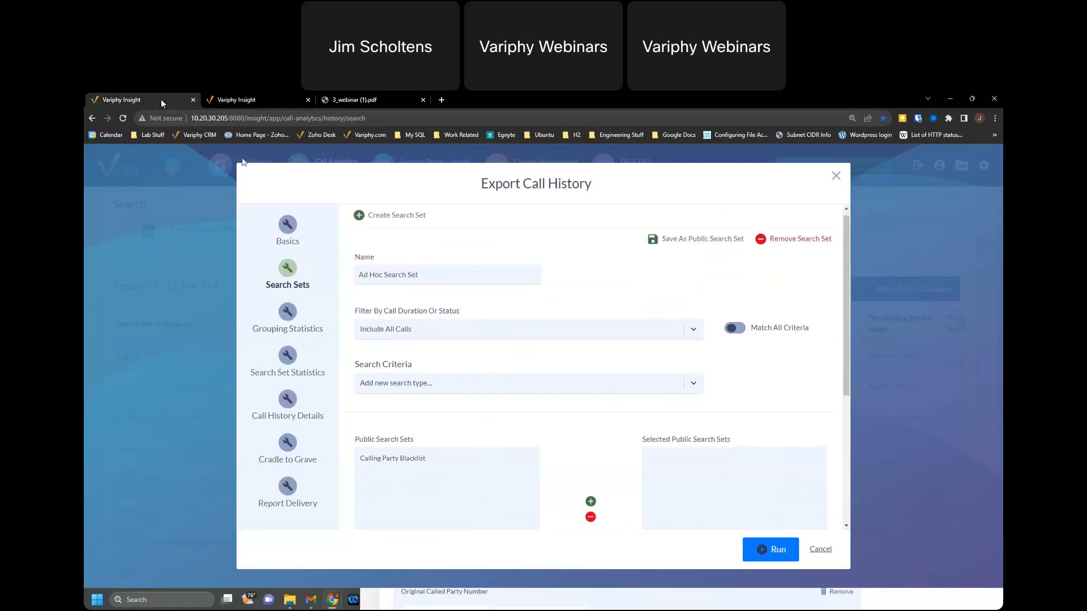
pyautogui.doubleClick(287, 226)
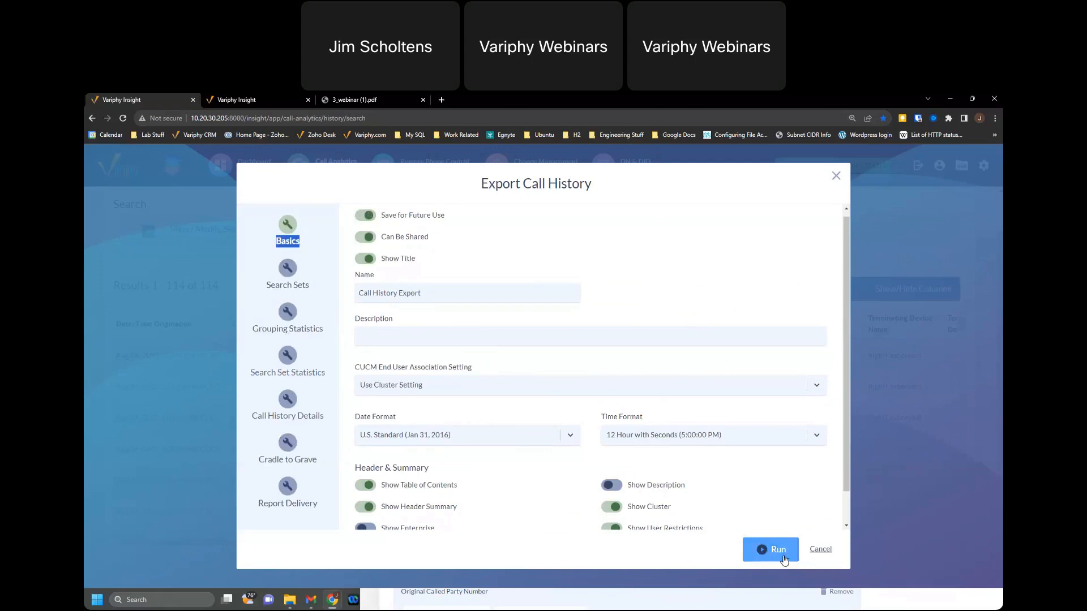
pyautogui.click(295, 501)
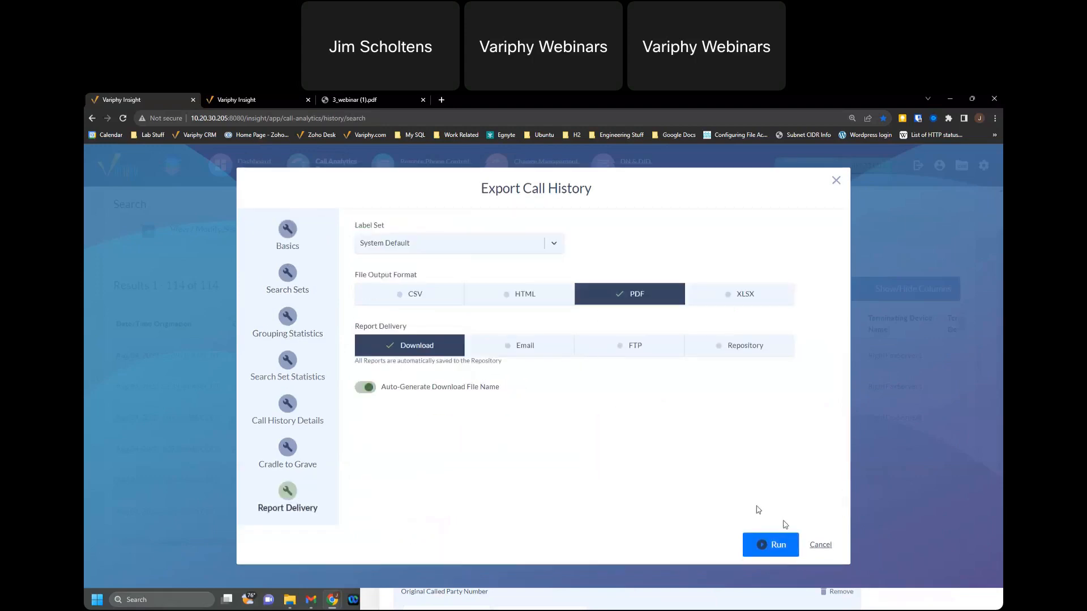
pyautogui.click(819, 545)
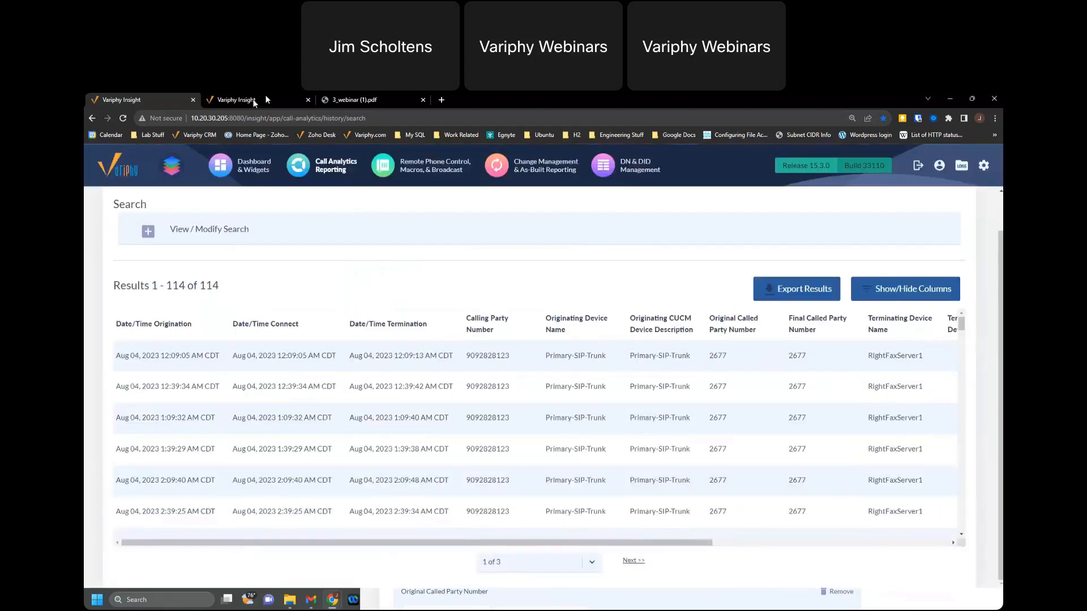
# - Save the edited 1 Webinar Extensions report and run it as a PDF download
pyautogui.click(253, 100)
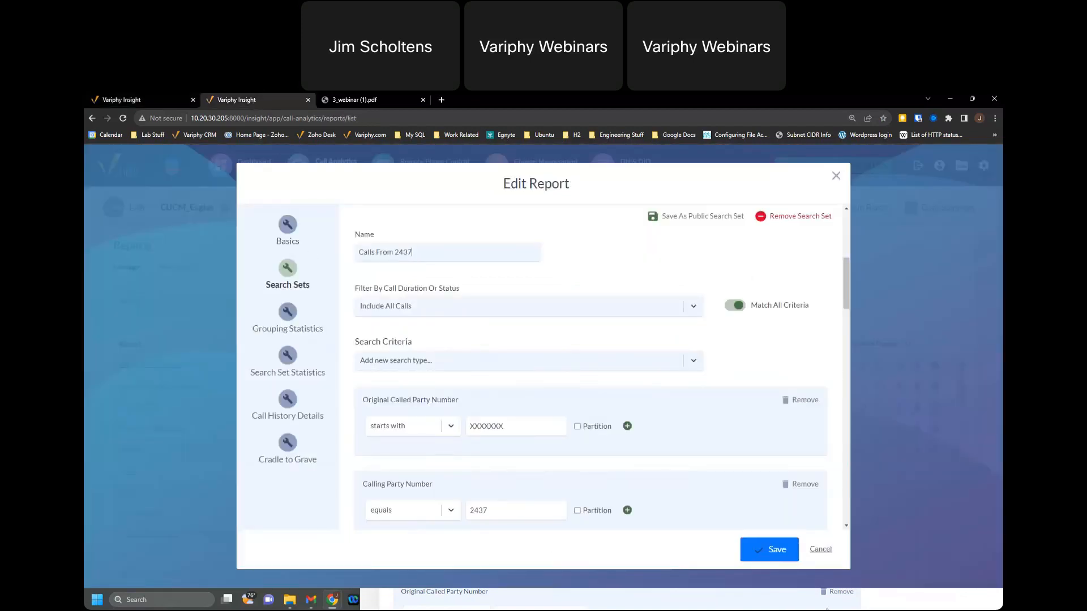
pyautogui.click(771, 549)
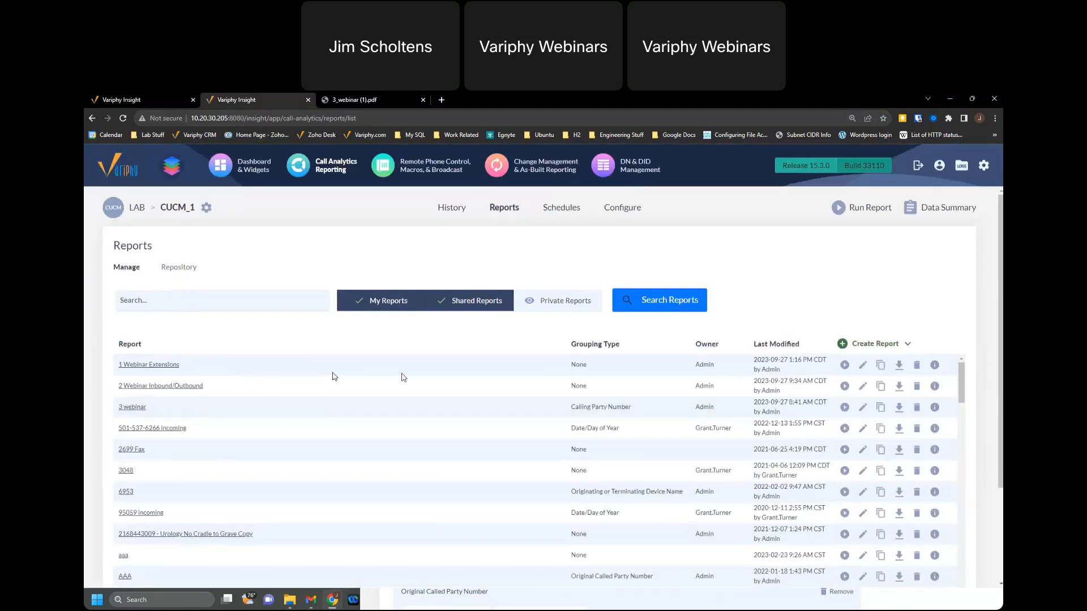
pyautogui.click(845, 366)
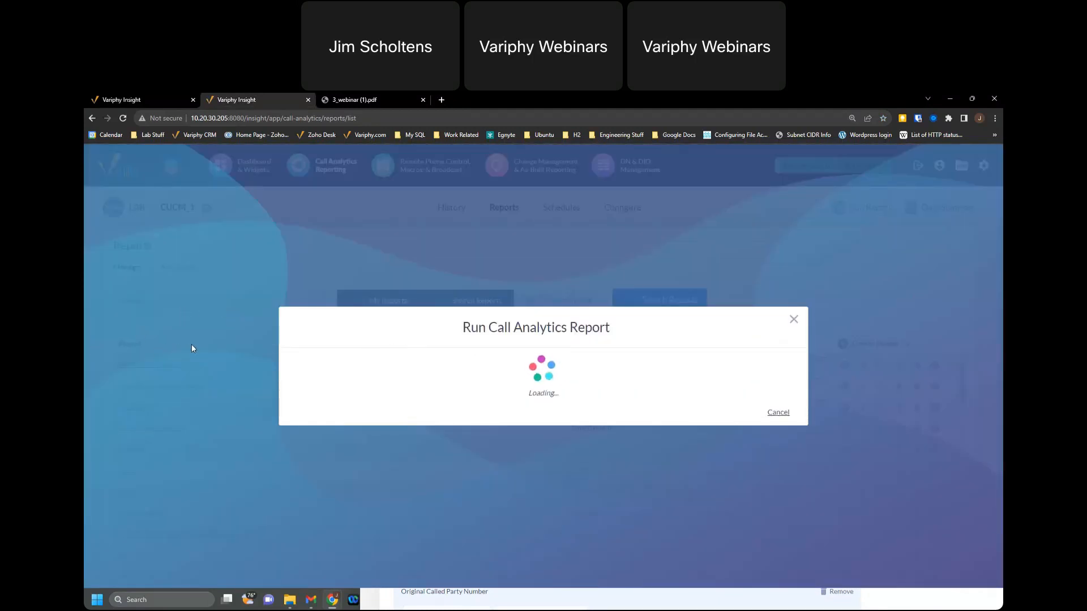
pyautogui.click(323, 377)
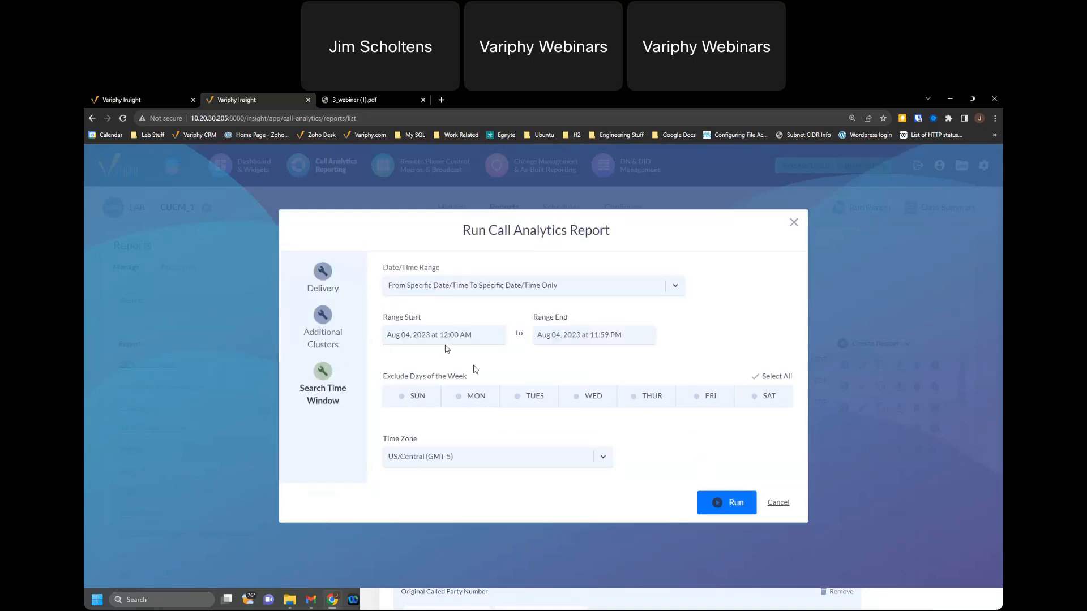
pyautogui.click(323, 272)
pyautogui.click(645, 376)
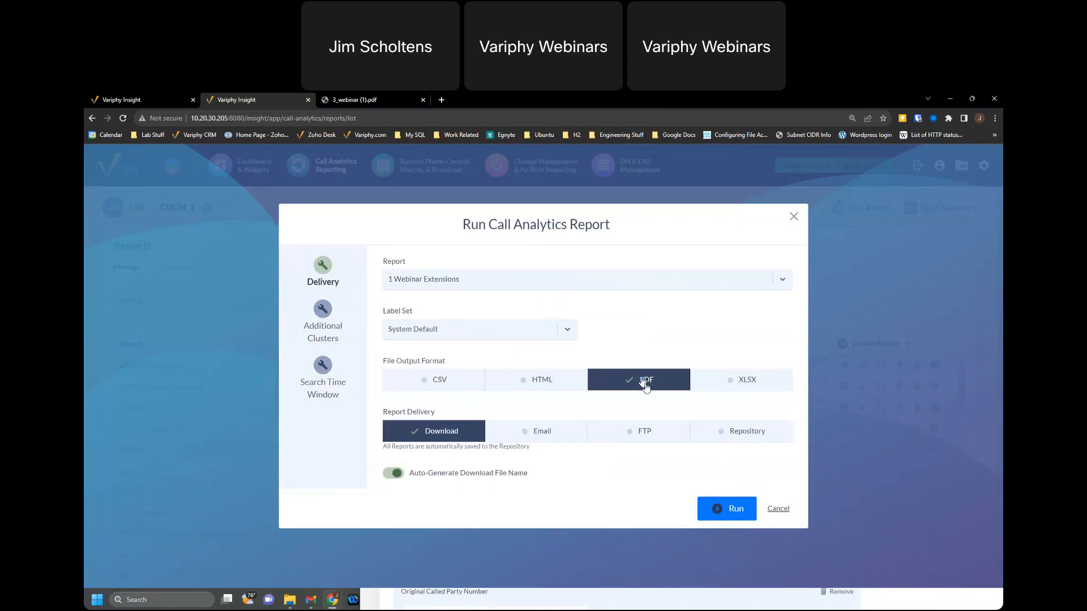
pyautogui.click(715, 504)
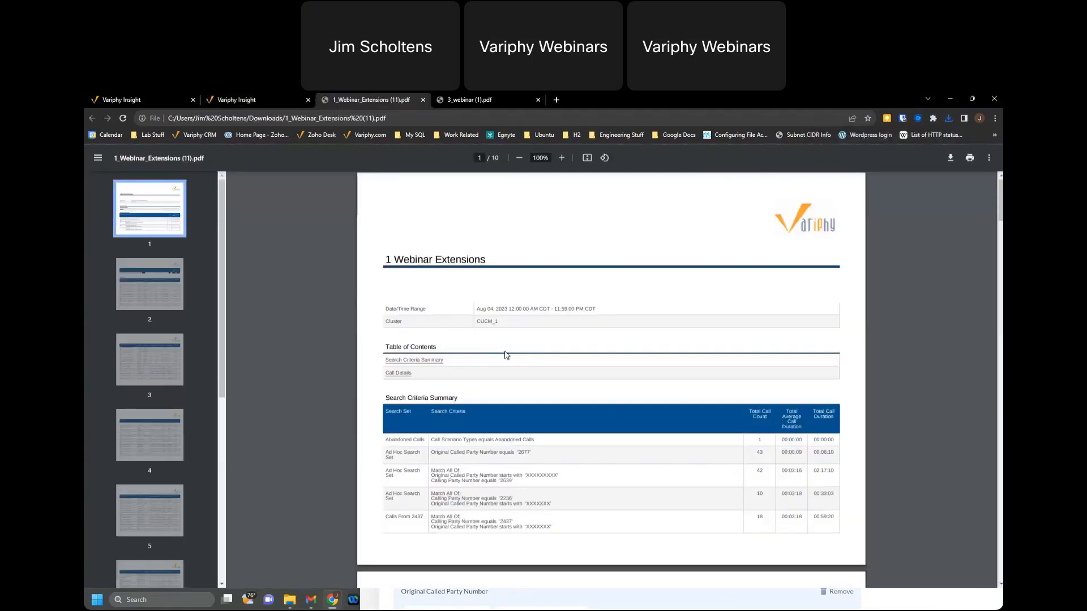
# - Examine the search criteria summary, totals and call details in the generated PDF and return to the reports list
pyautogui.scroll(-1, 504, 355)
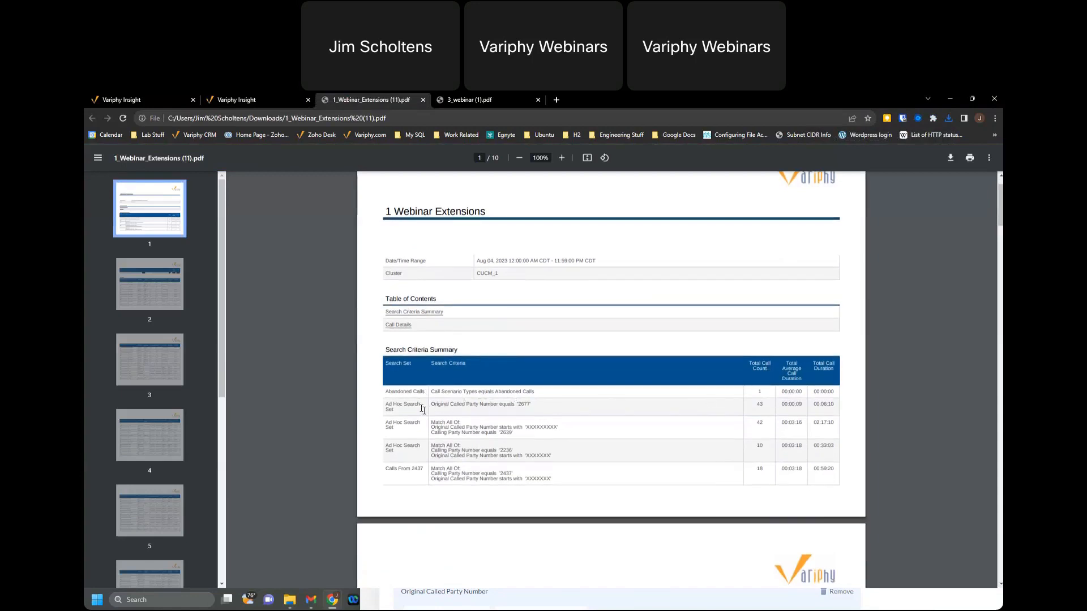
pyautogui.moveTo(385, 405); pyautogui.dragTo(421, 404)
pyautogui.scroll(-6, 539, 466)
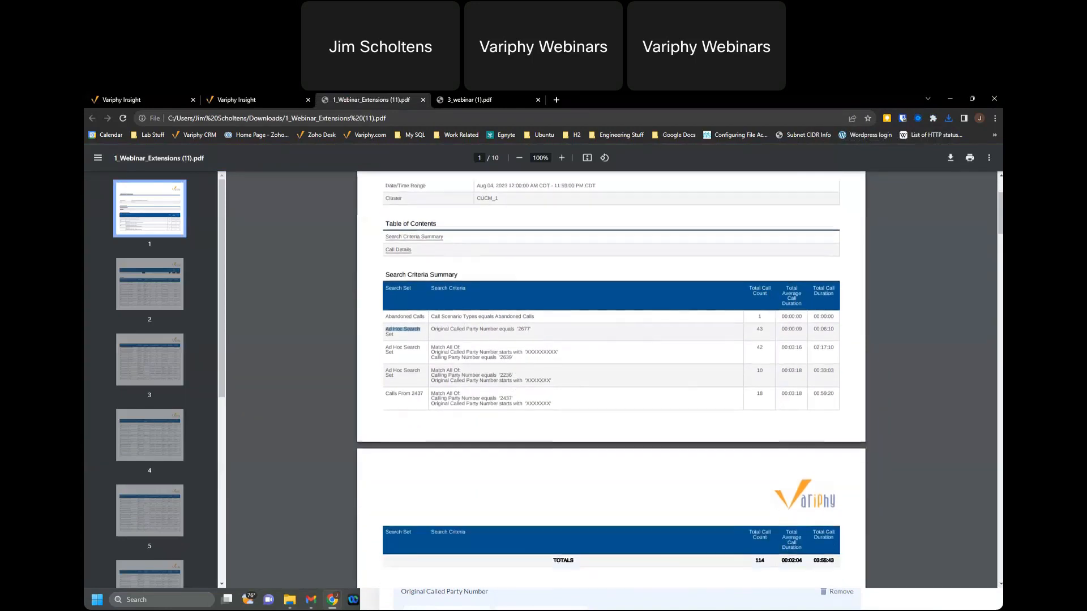
pyautogui.scroll(-1, 515, 410)
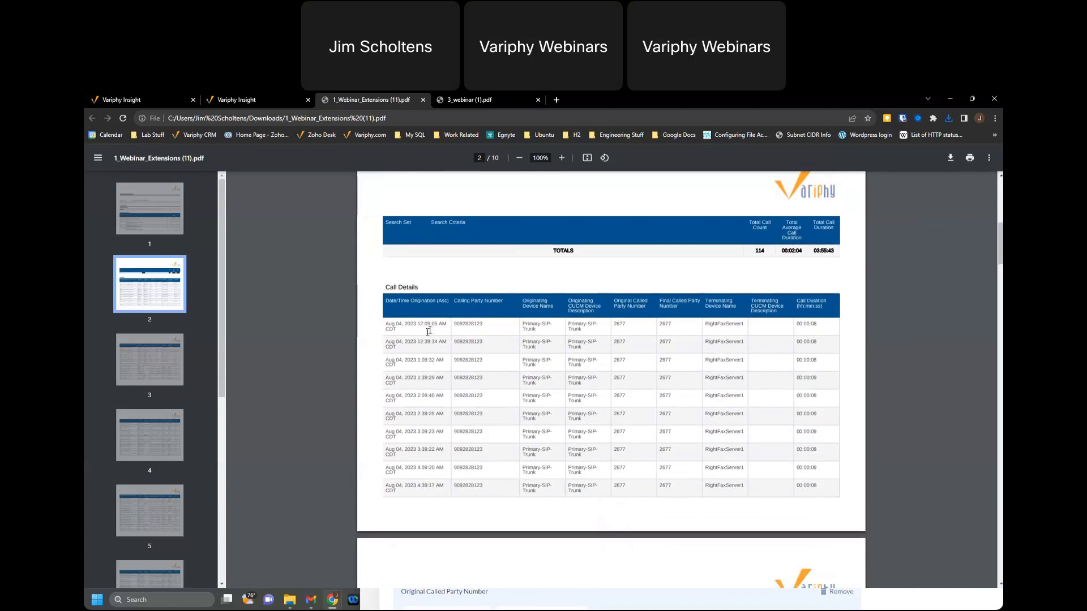
pyautogui.scroll(-2, 431, 273)
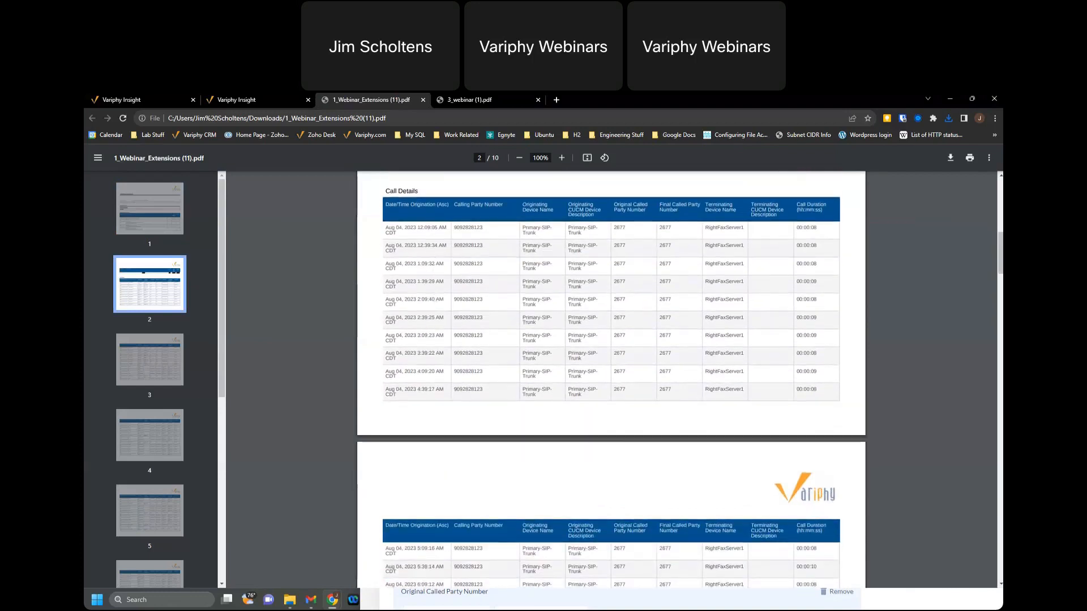
pyautogui.scroll(-13, 438, 300)
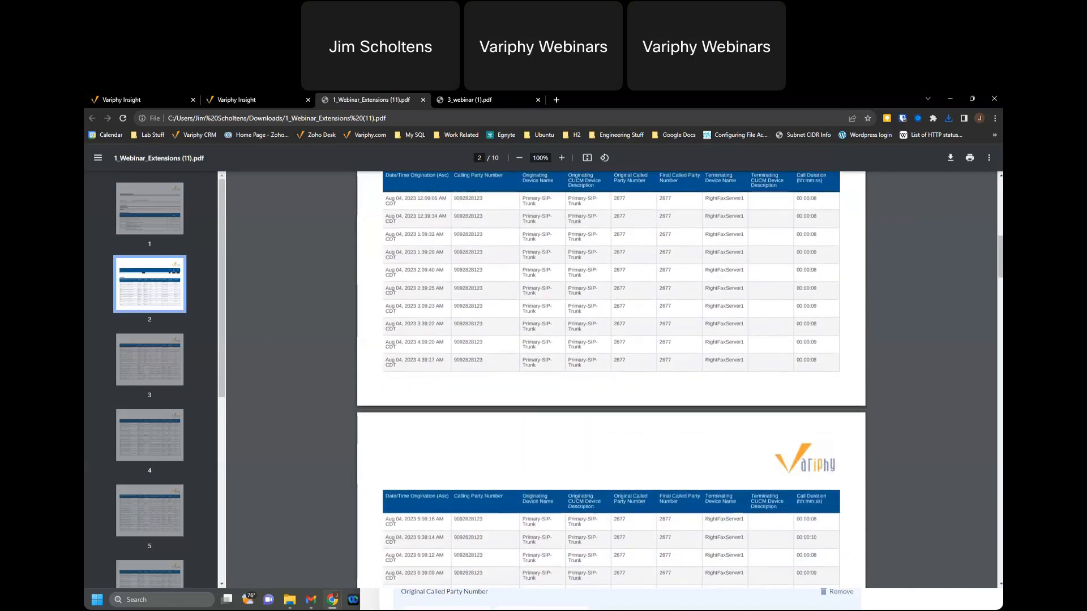
pyautogui.scroll(15, 612, 380)
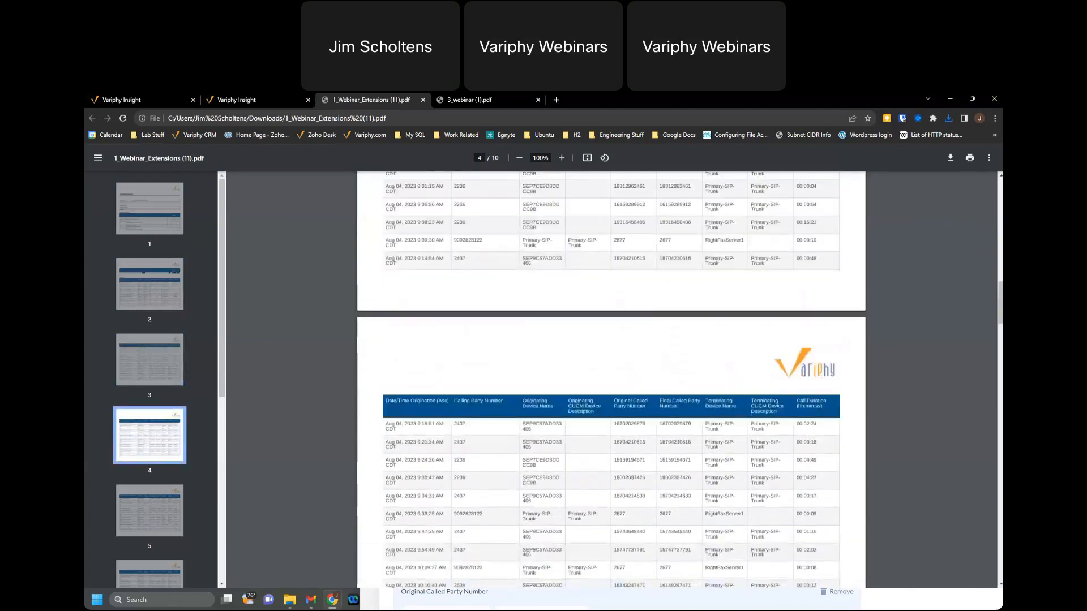
pyautogui.scroll(3, 611, 379)
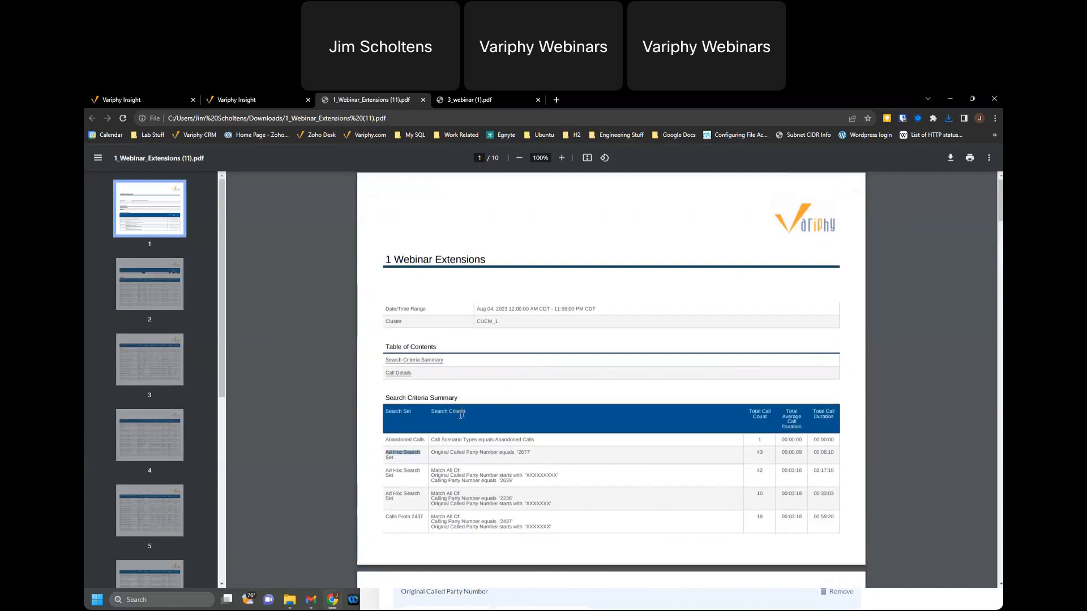
pyautogui.scroll(-3, 461, 415)
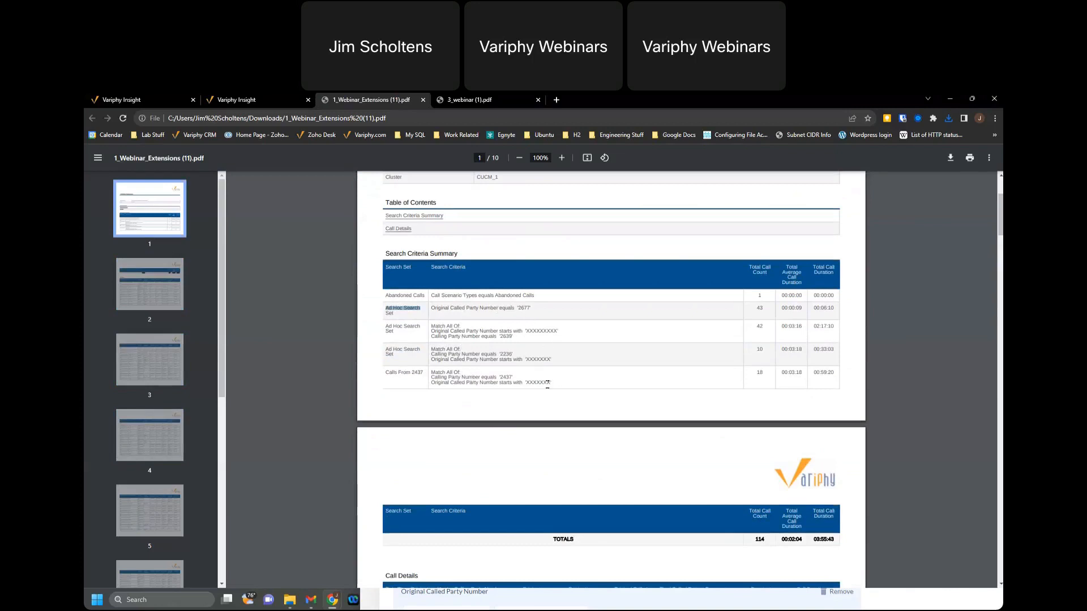
pyautogui.scroll(-3, 548, 384)
pyautogui.scroll(3, 595, 390)
pyautogui.click(233, 100)
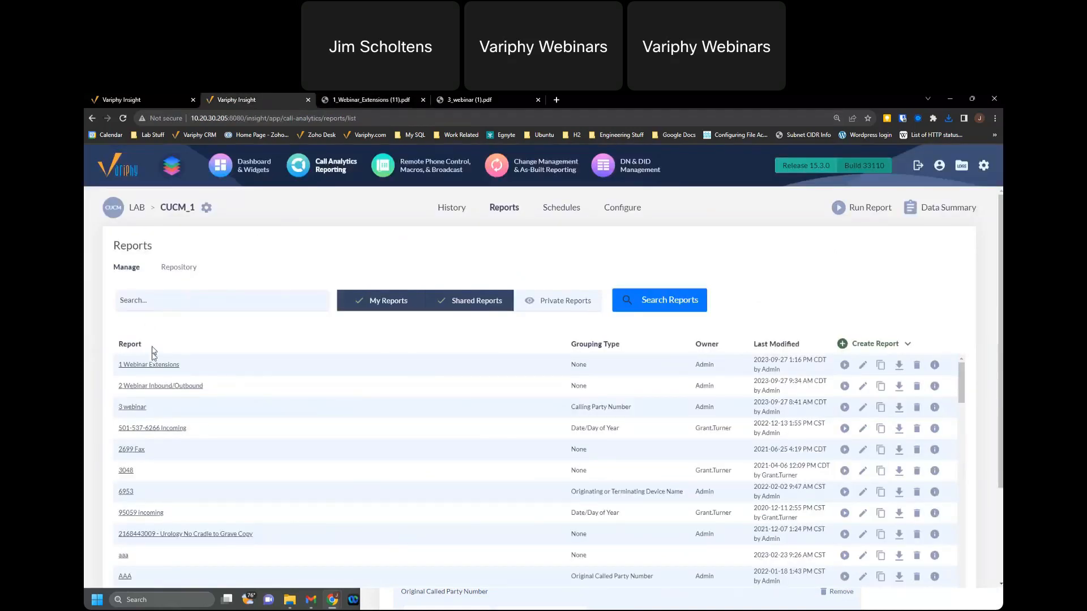
# - Edit the 1 Webinar Extensions report to hide the search set criteria and call history record details, and save it
pyautogui.click(151, 365)
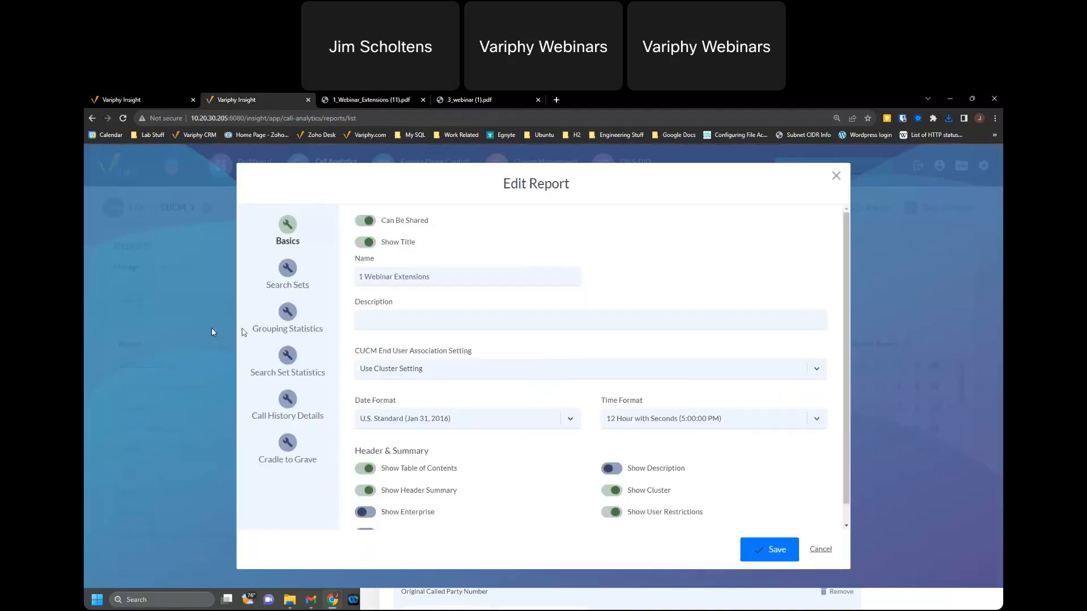
pyautogui.click(289, 357)
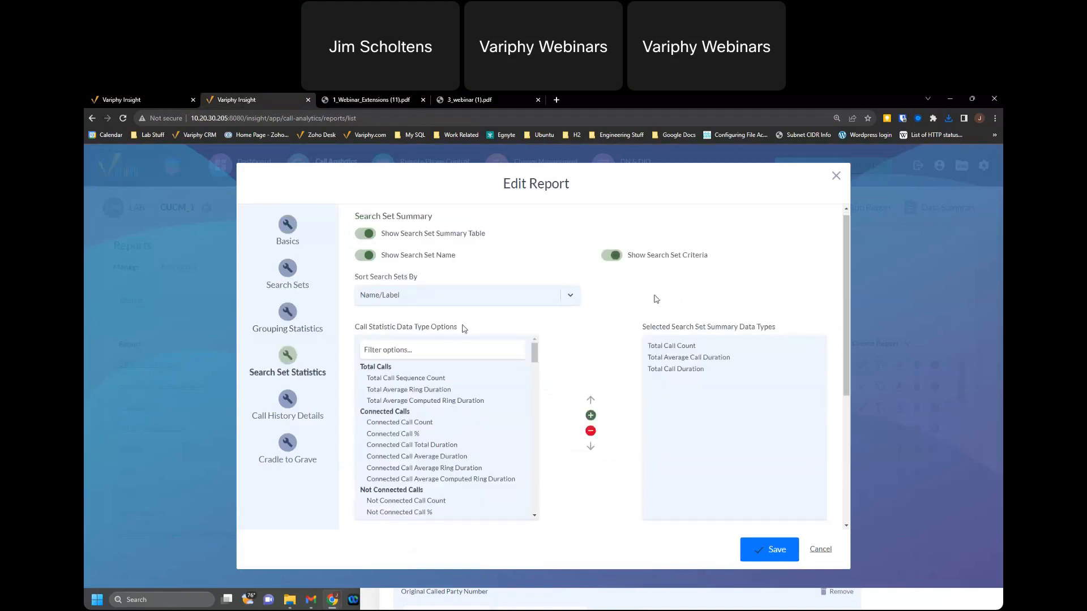
pyautogui.click(619, 257)
pyautogui.click(288, 399)
pyautogui.click(363, 218)
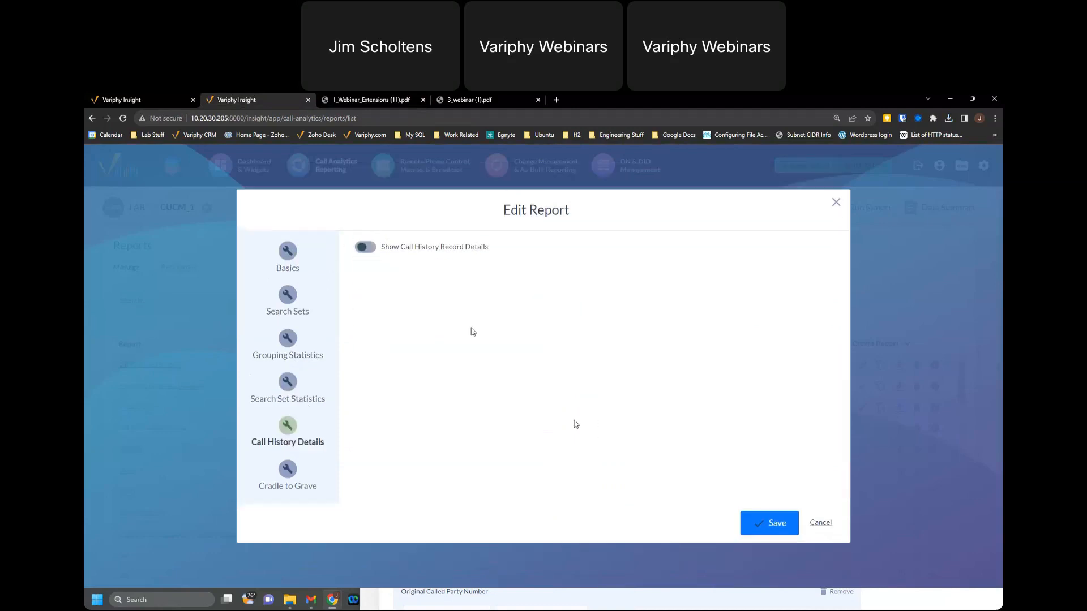
pyautogui.click(771, 535)
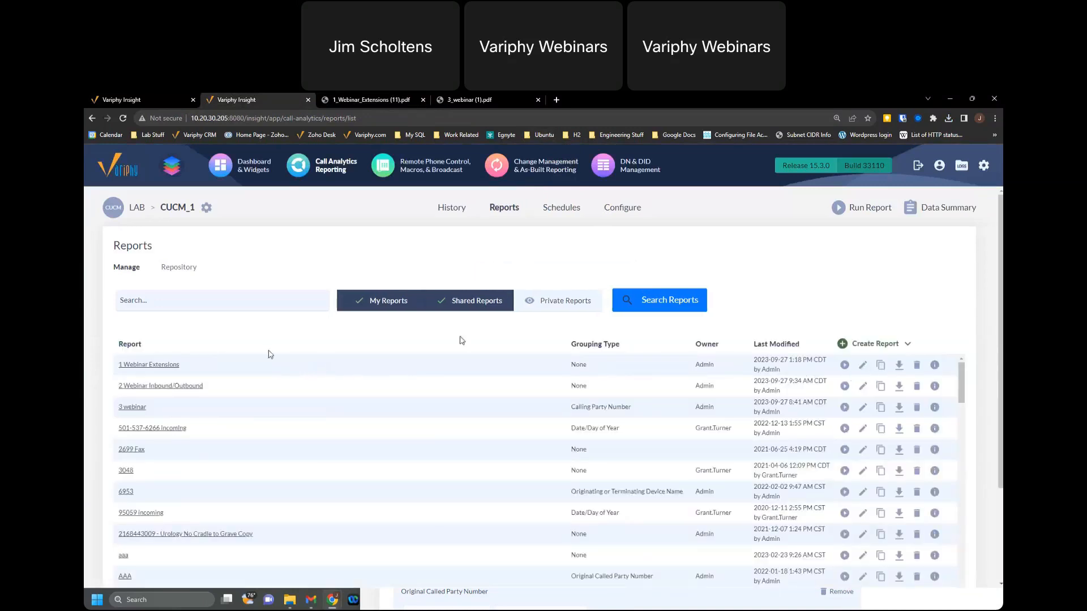
# - Run the 1 Webinar Extensions report as a PDF download and open the newest generated file
pyautogui.click(845, 367)
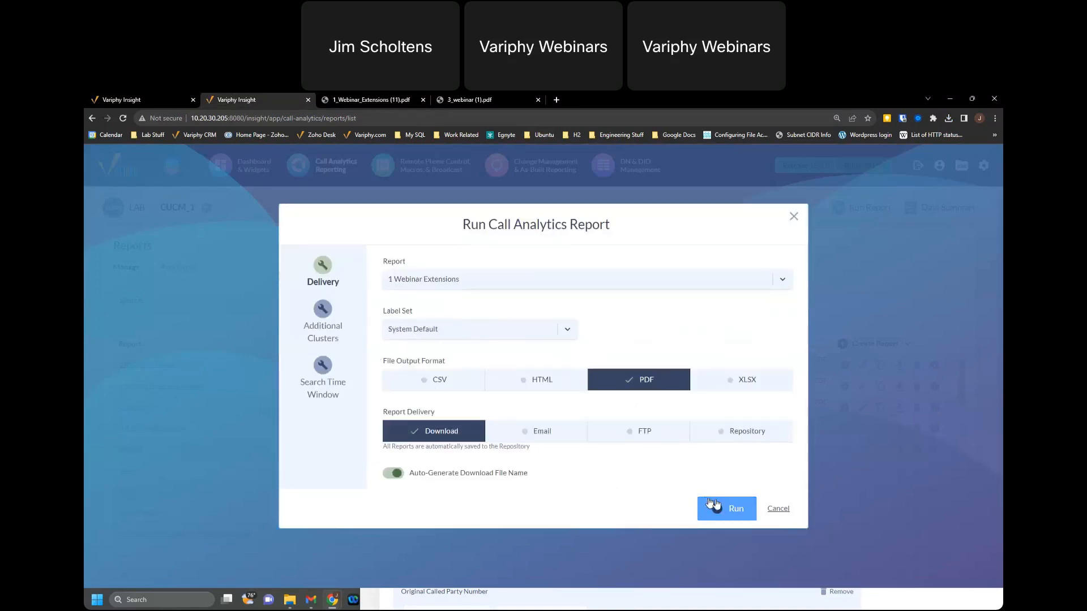
pyautogui.click(715, 505)
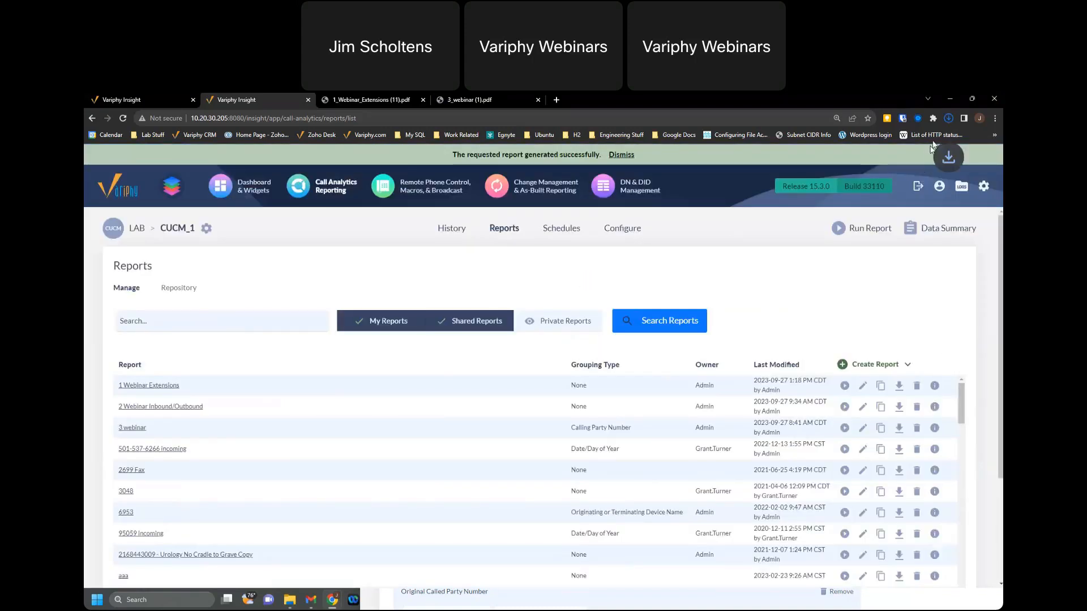
pyautogui.click(946, 118)
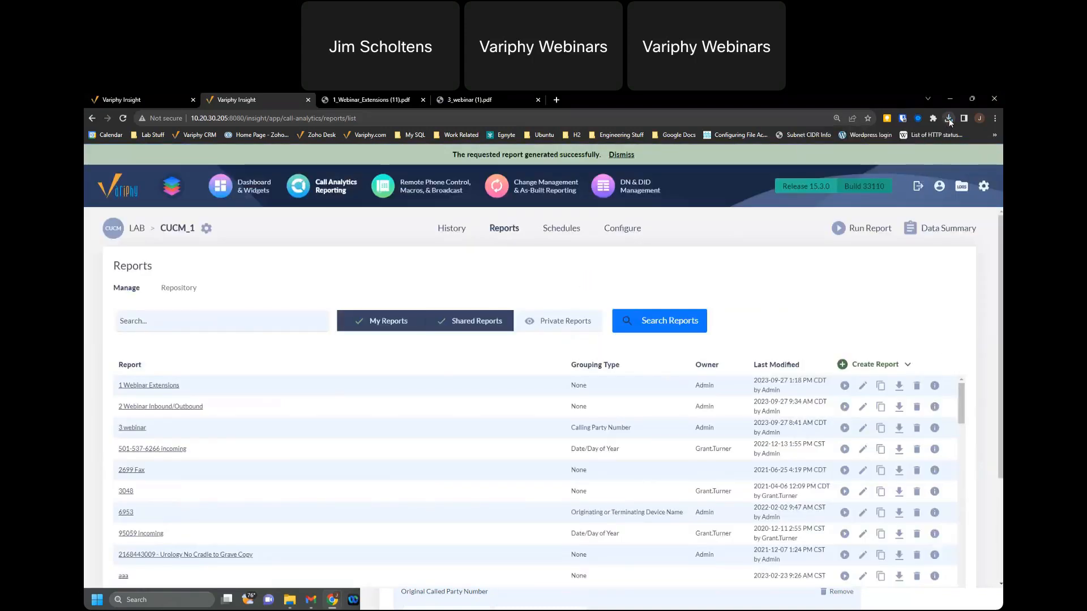
pyautogui.click(949, 119)
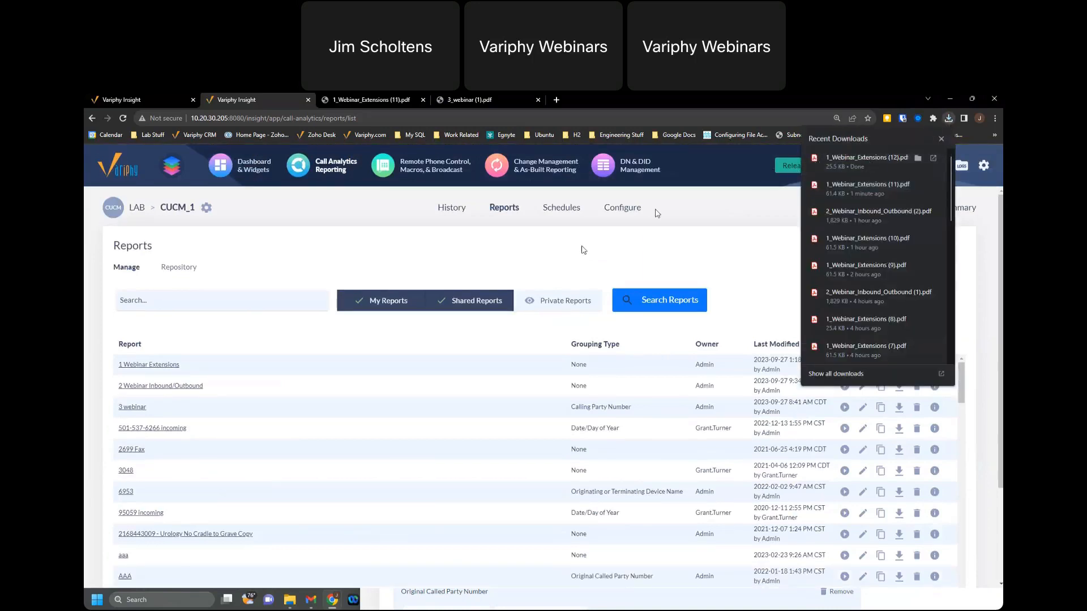
pyautogui.click(870, 159)
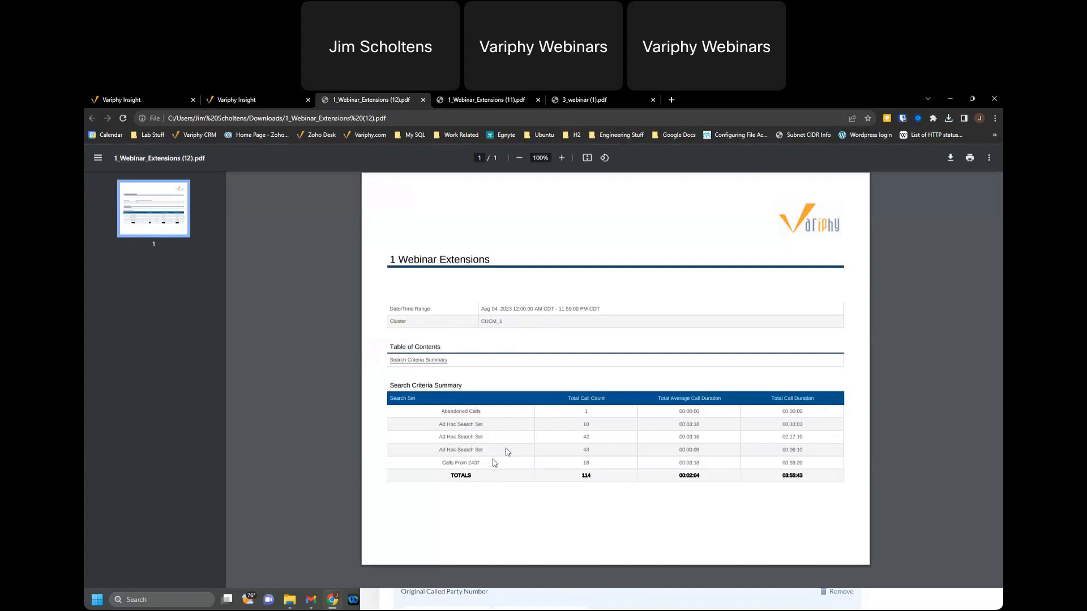
# - Return to the call history search, remove all its search sets, and set the sort direction to Descending
pyautogui.click(143, 99)
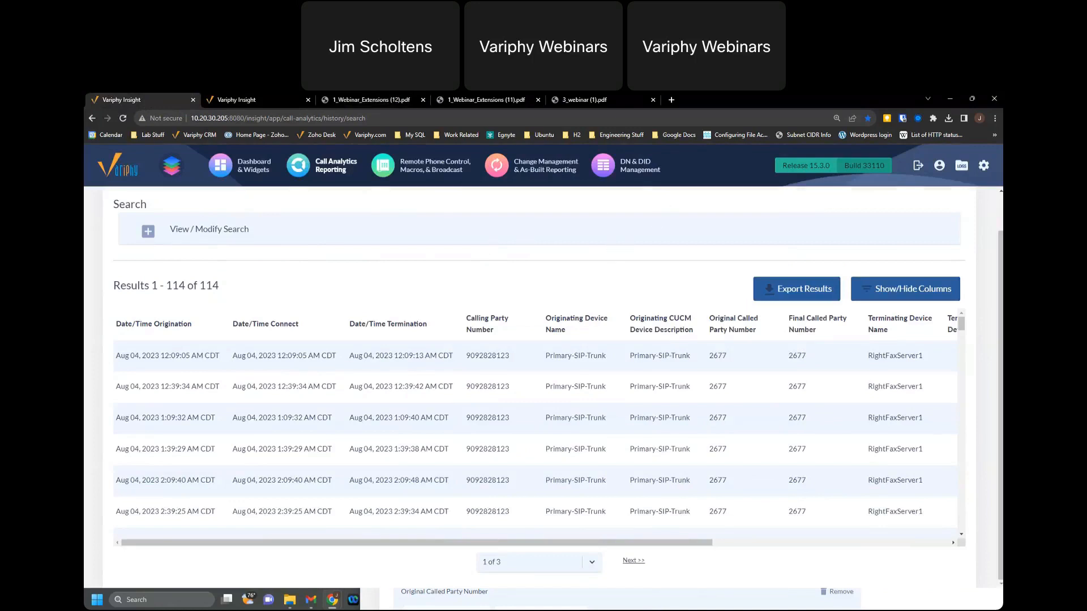
pyautogui.scroll(2, 355, 320)
pyautogui.click(142, 282)
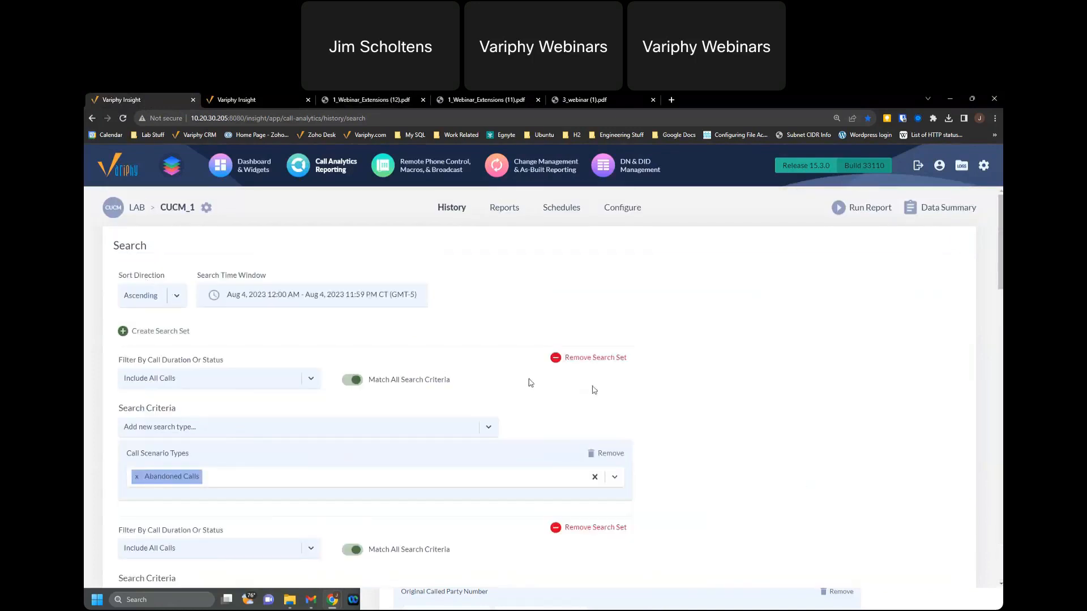
pyautogui.click(585, 361)
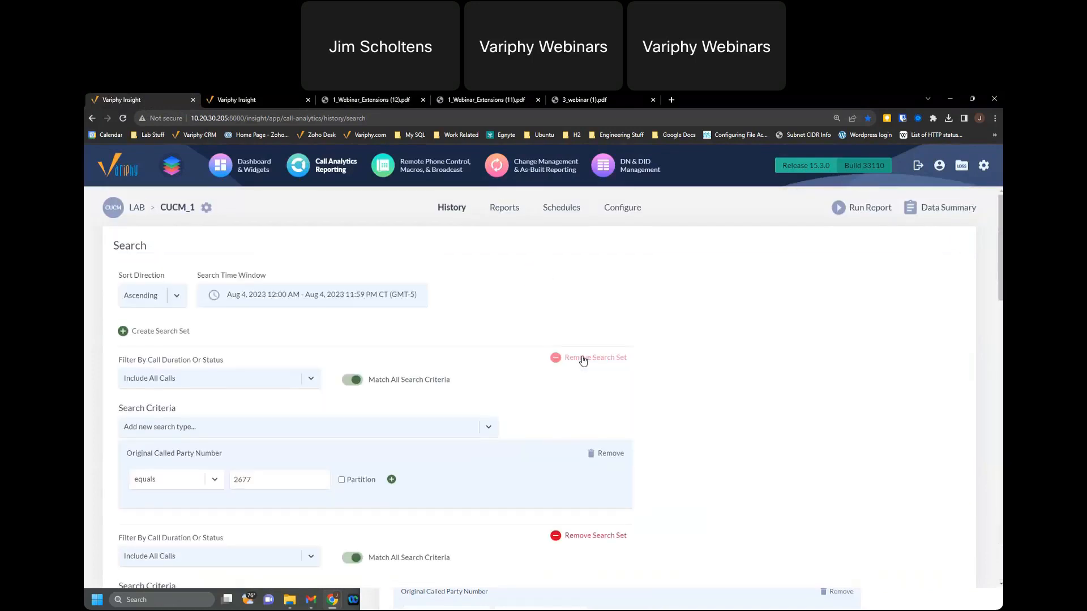
pyautogui.click(583, 359)
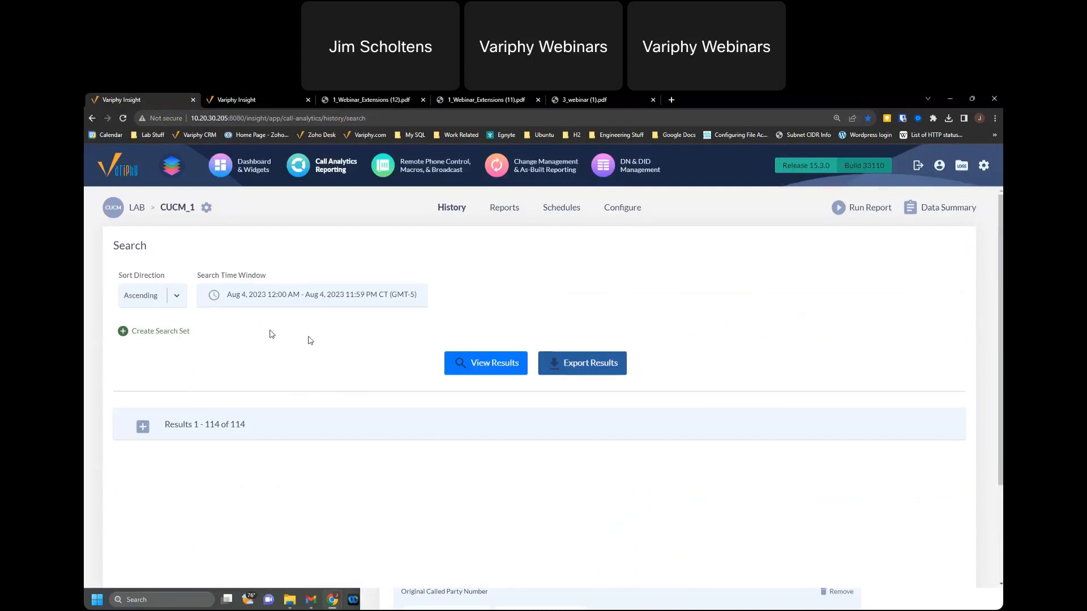
pyautogui.click(171, 296)
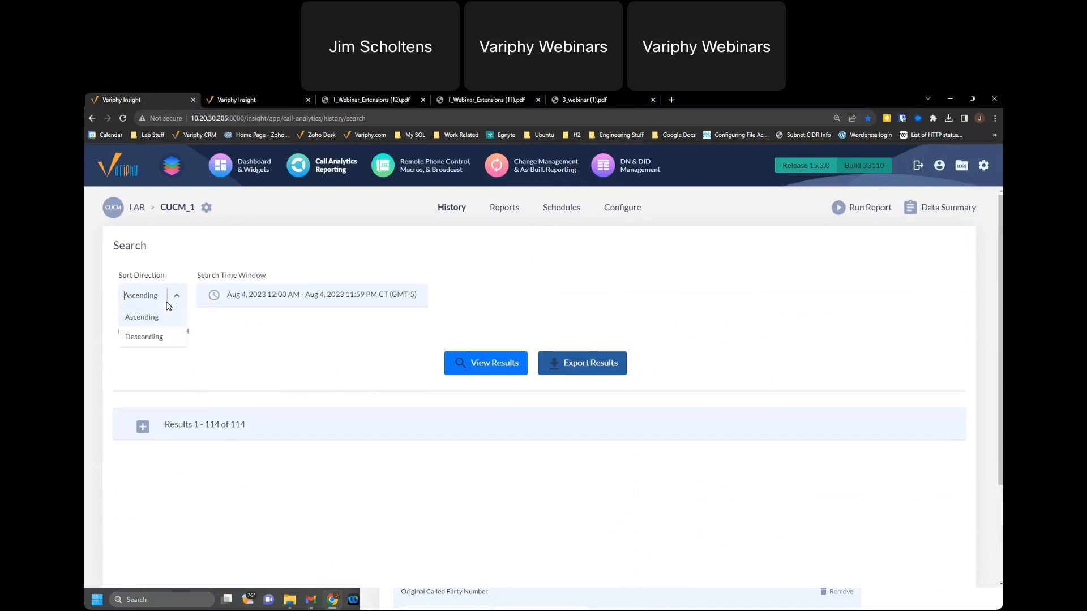
pyautogui.click(150, 335)
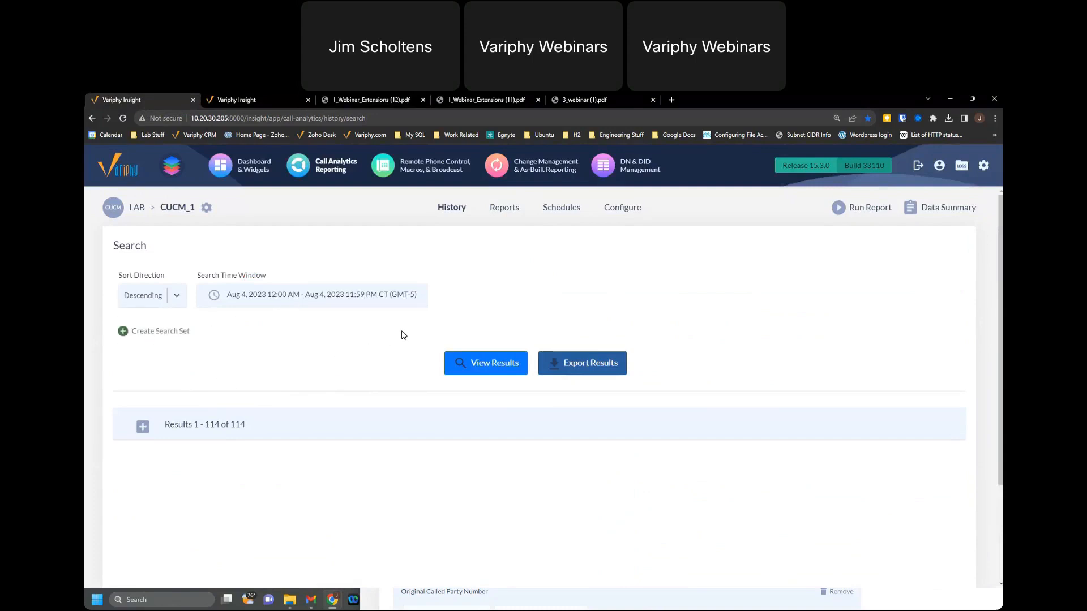
# - Create a new search set and add the Original Called Party Number criterion to it
pyautogui.click(124, 333)
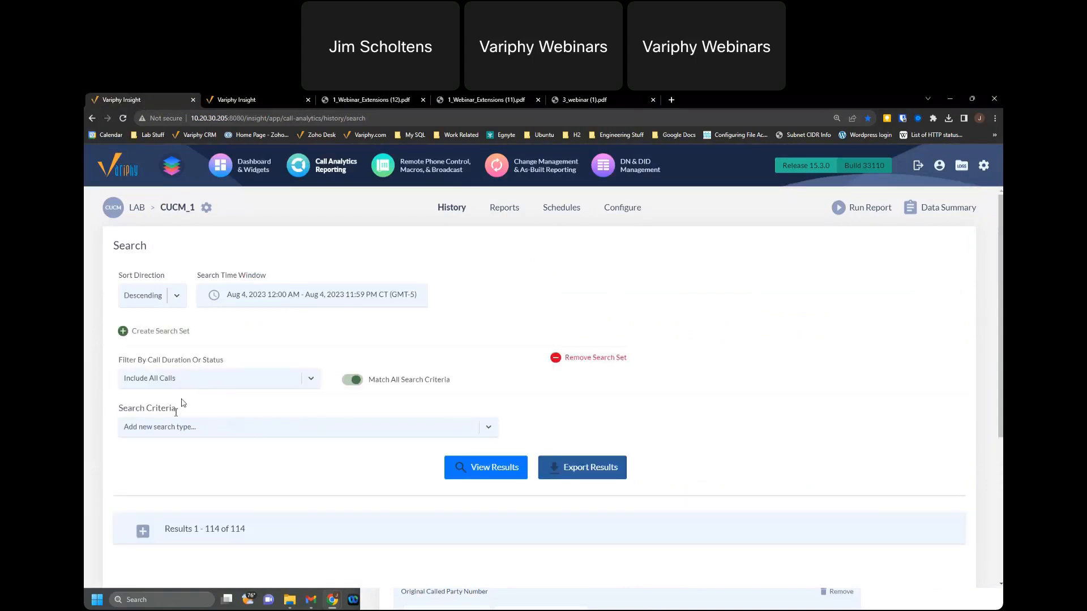
pyautogui.click(183, 428)
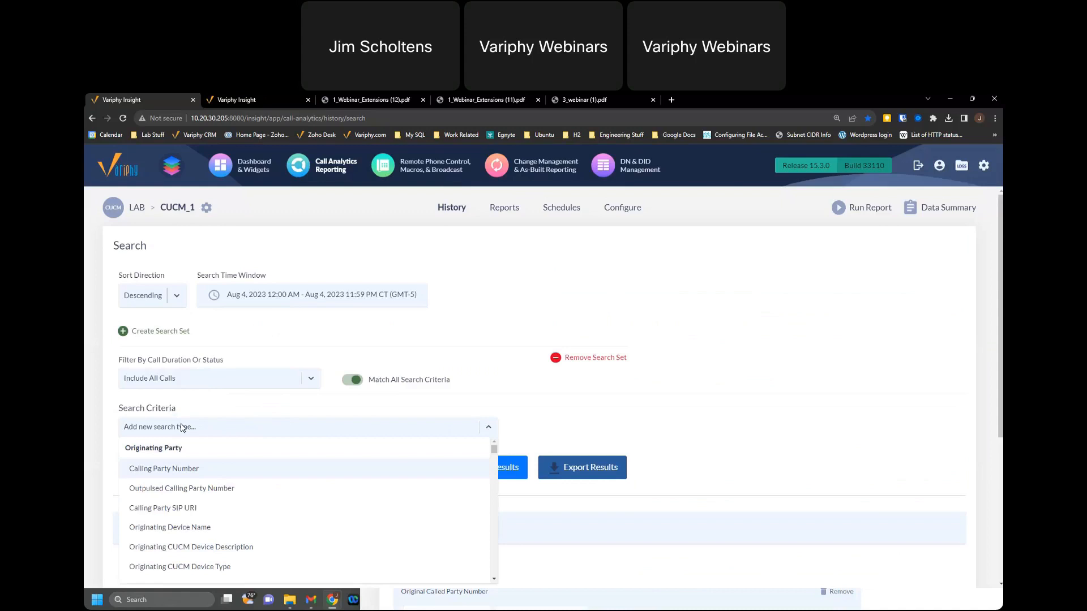
pyautogui.write('called')
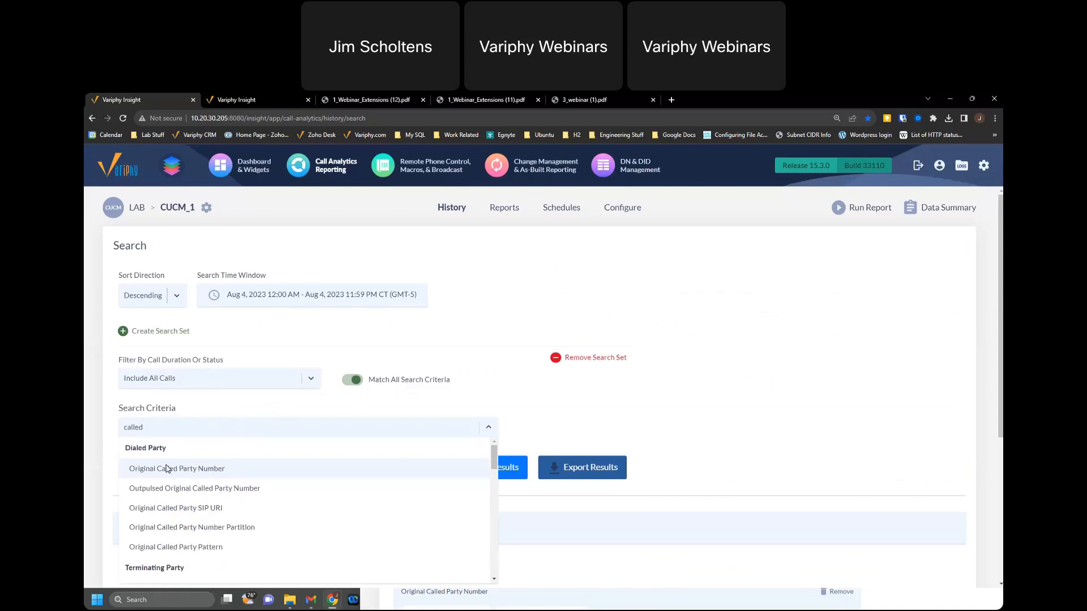
pyautogui.click(168, 469)
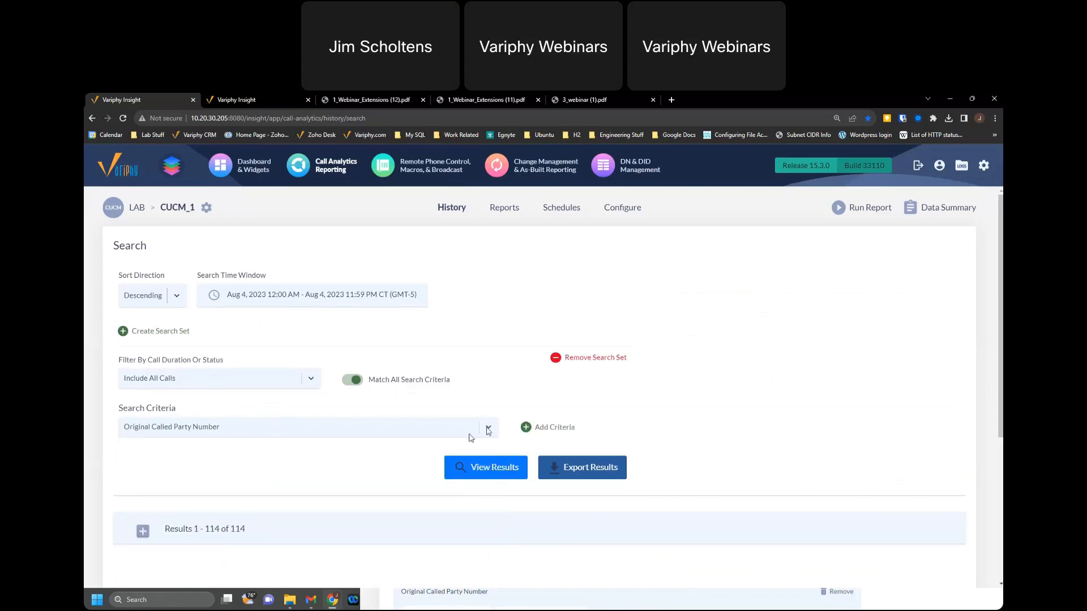
pyautogui.click(525, 428)
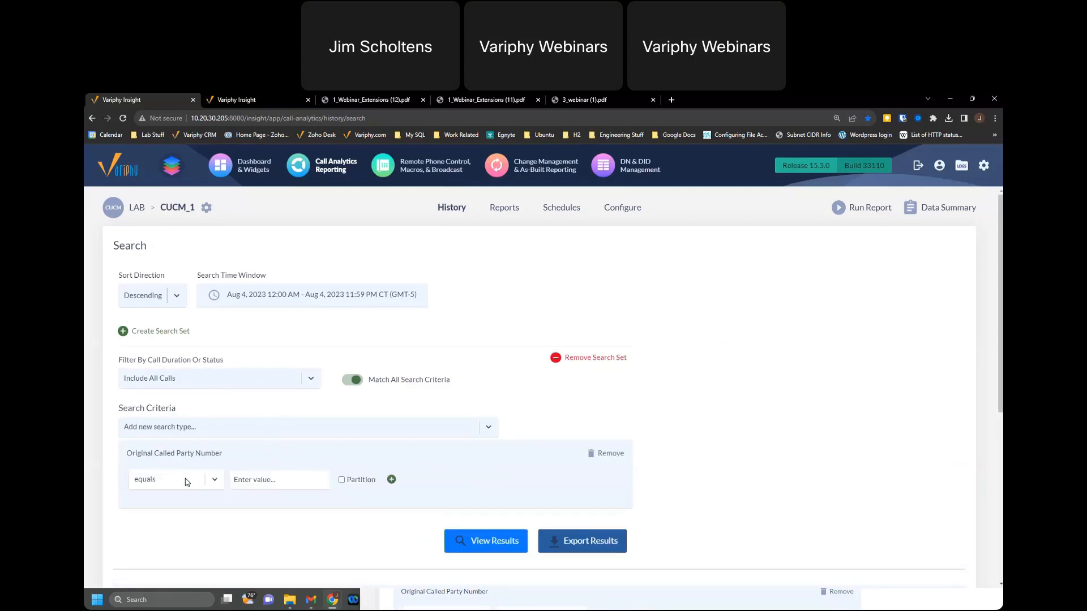
# - Set the Original Called Party Number condition to starts with X and view the search results
pyautogui.click(215, 480)
pyautogui.click(176, 538)
pyautogui.click(251, 497)
pyautogui.write('X')
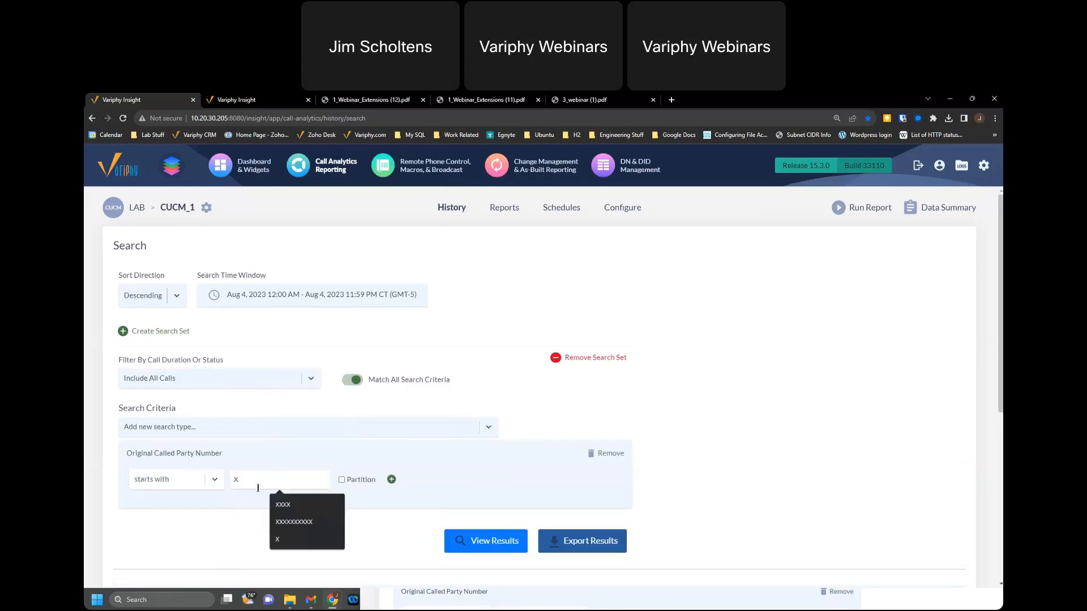
pyautogui.click(767, 394)
pyautogui.scroll(-2, 751, 400)
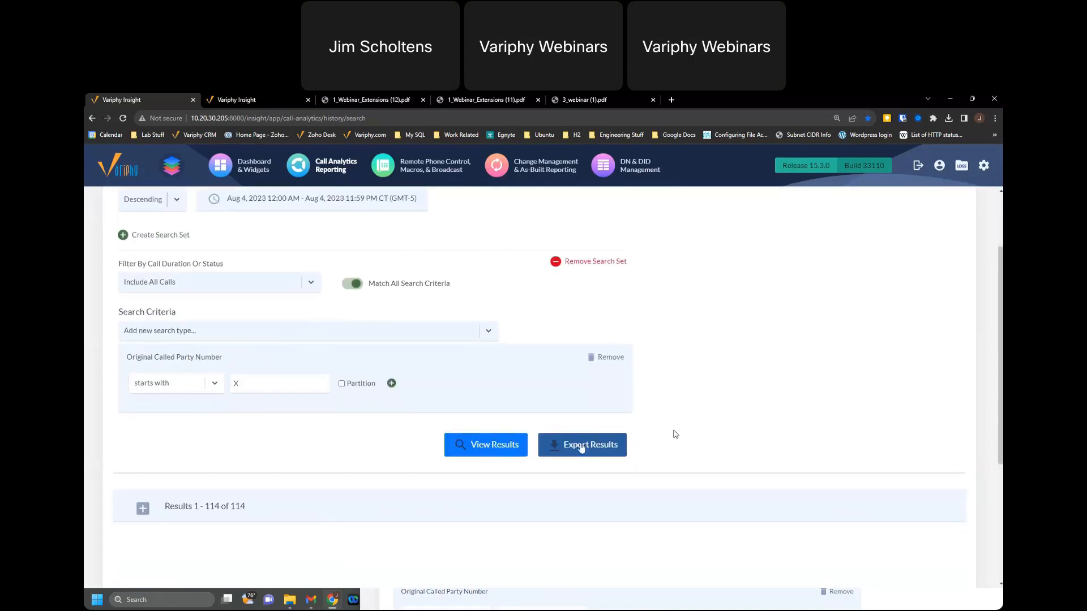
pyautogui.click(489, 445)
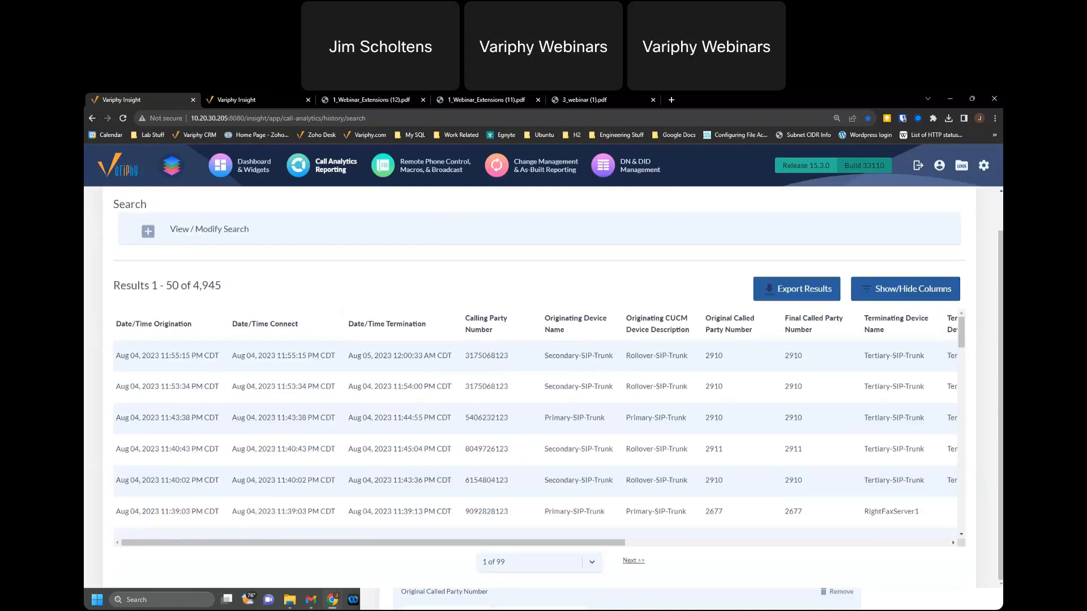
# - Examine the calling numbers, original called numbers and terminating device names in the call history results
pyautogui.scroll(-1, 619, 388)
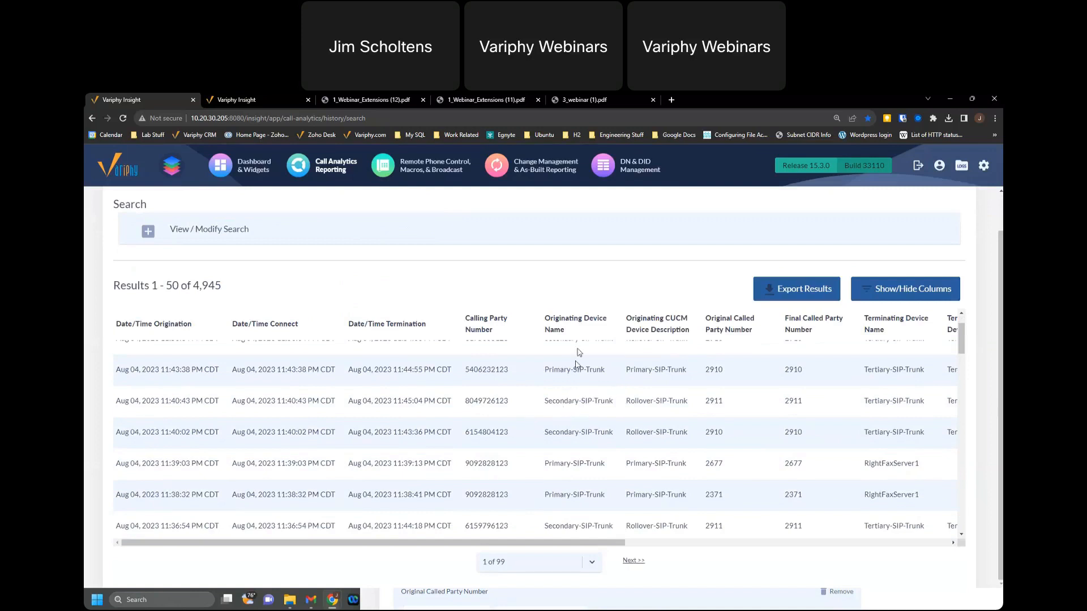
pyautogui.doubleClick(474, 368)
pyautogui.moveTo(709, 370); pyautogui.dragTo(723, 371)
pyautogui.moveTo(469, 369); pyautogui.dragTo(508, 370)
pyautogui.doubleClick(714, 371)
pyautogui.moveTo(884, 433); pyautogui.dragTo(916, 433)
pyautogui.scroll(-8, 562, 447)
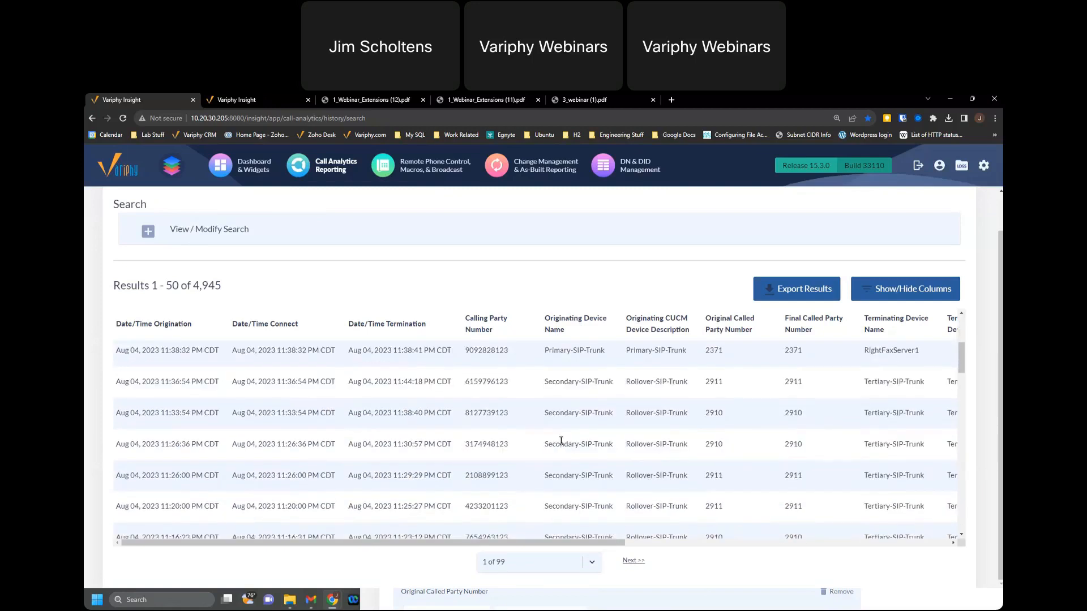
pyautogui.scroll(8, 562, 440)
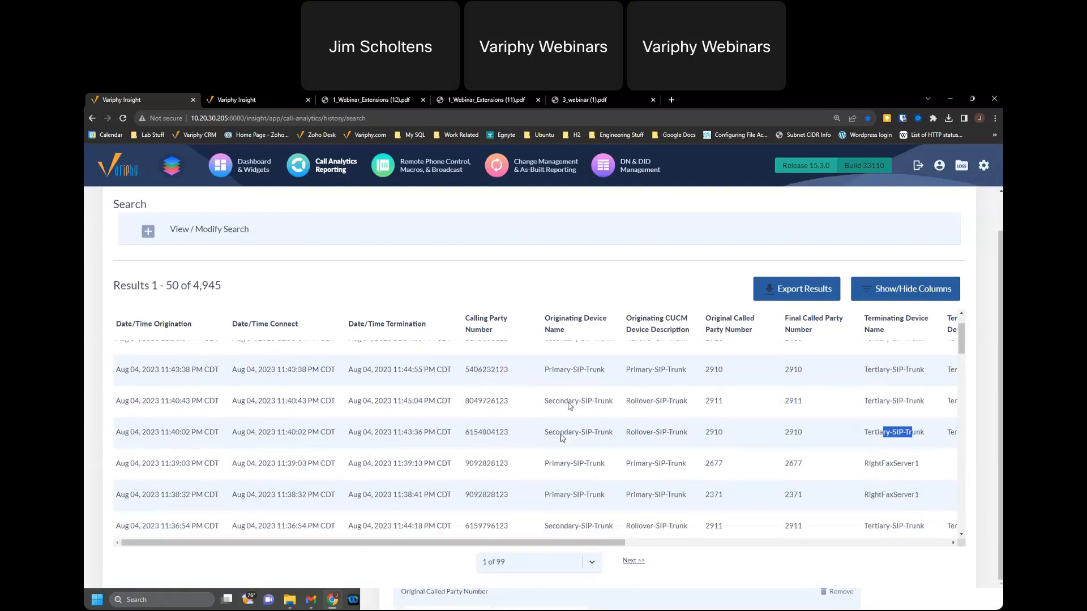
# - Reopen the search and replace the Original Called Party Number criterion with Originating Device Name
pyautogui.click(148, 231)
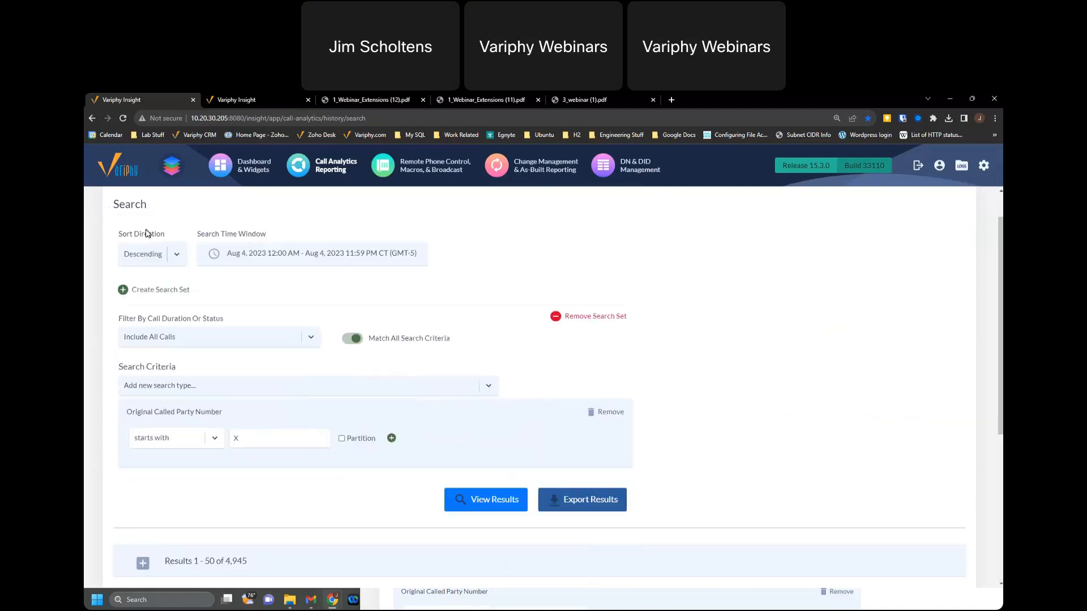
pyautogui.click(609, 414)
pyautogui.click(238, 395)
pyautogui.write('devic')
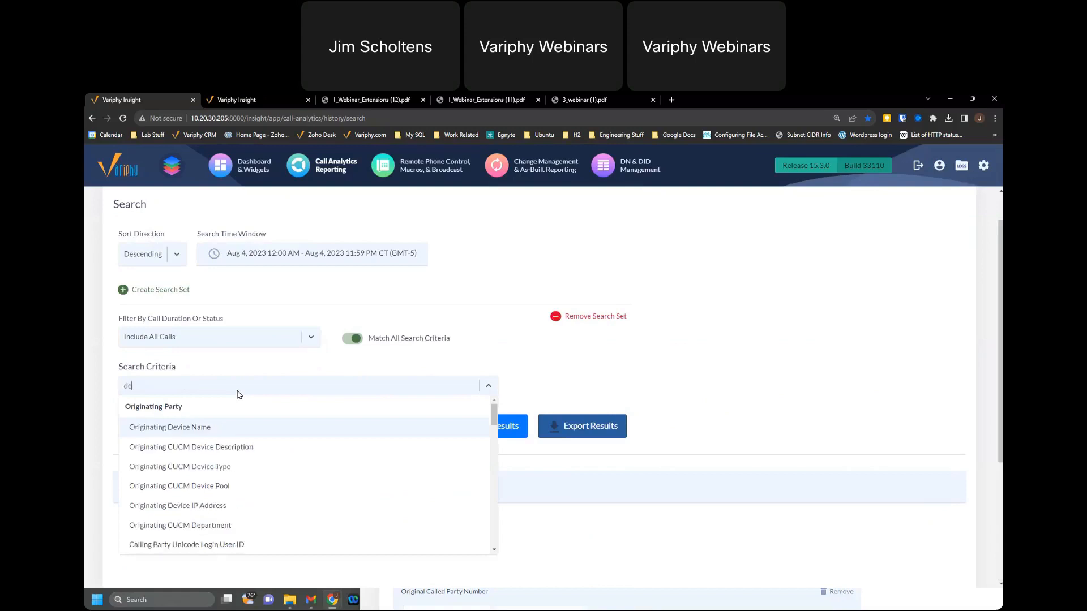
pyautogui.click(189, 433)
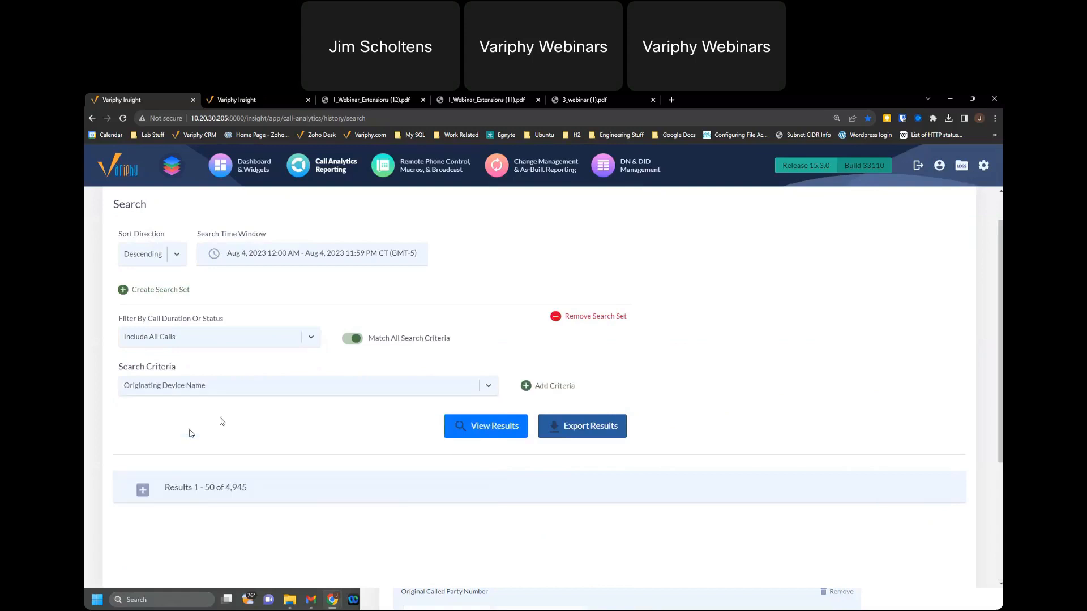
pyautogui.click(526, 391)
# - Set the Originating Device Name condition to starts with Primary
pyautogui.click(210, 438)
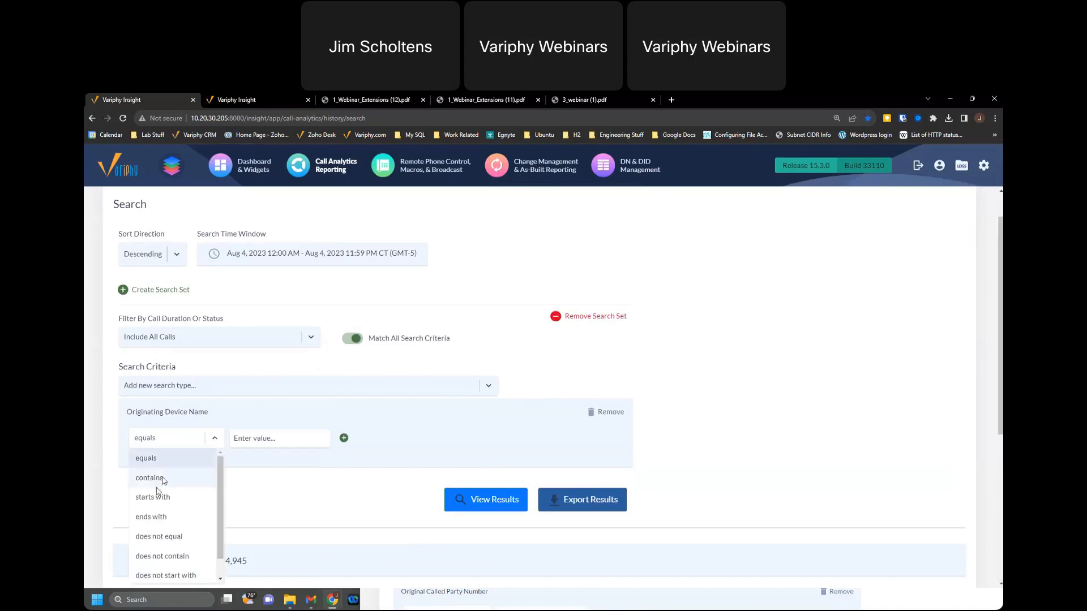
pyautogui.click(153, 497)
pyautogui.click(249, 439)
pyautogui.click(280, 457)
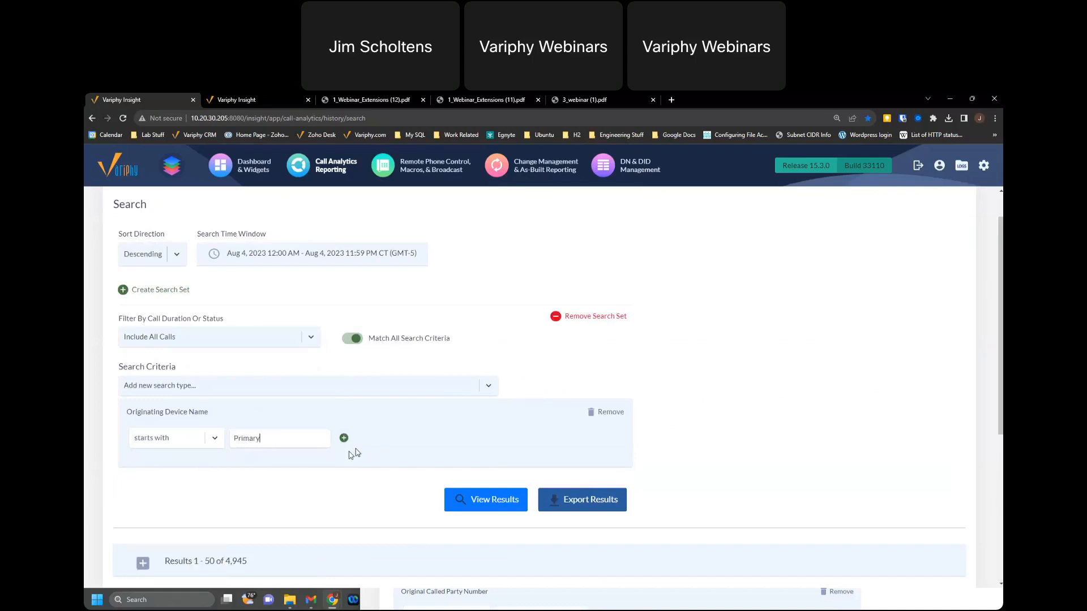
# - Add a second Originating Device Name condition, starts with Secondary, and view the search results
pyautogui.click(343, 438)
pyautogui.click(445, 442)
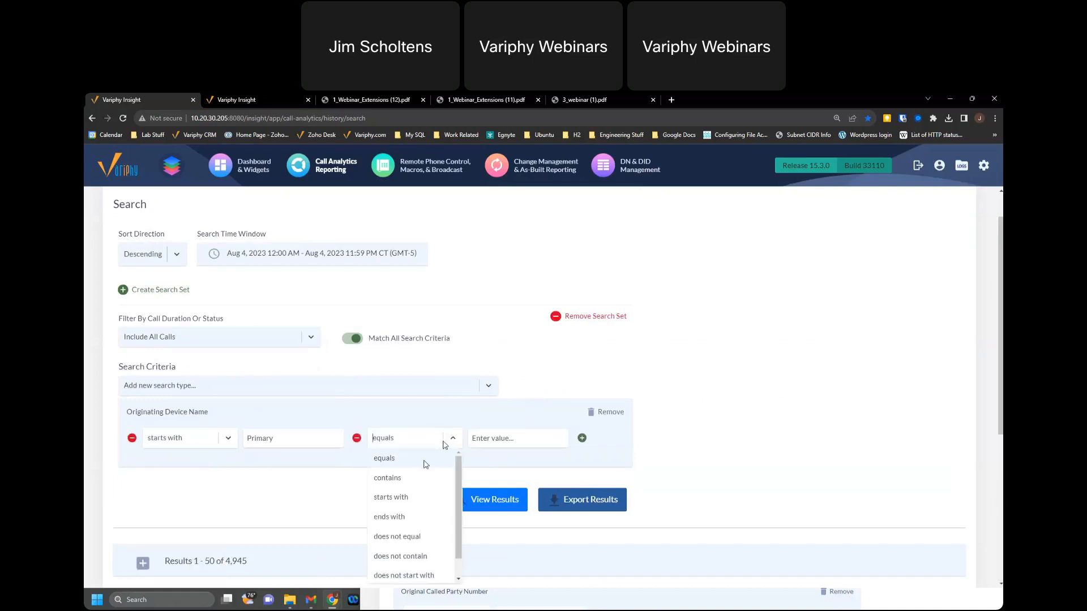
pyautogui.click(407, 497)
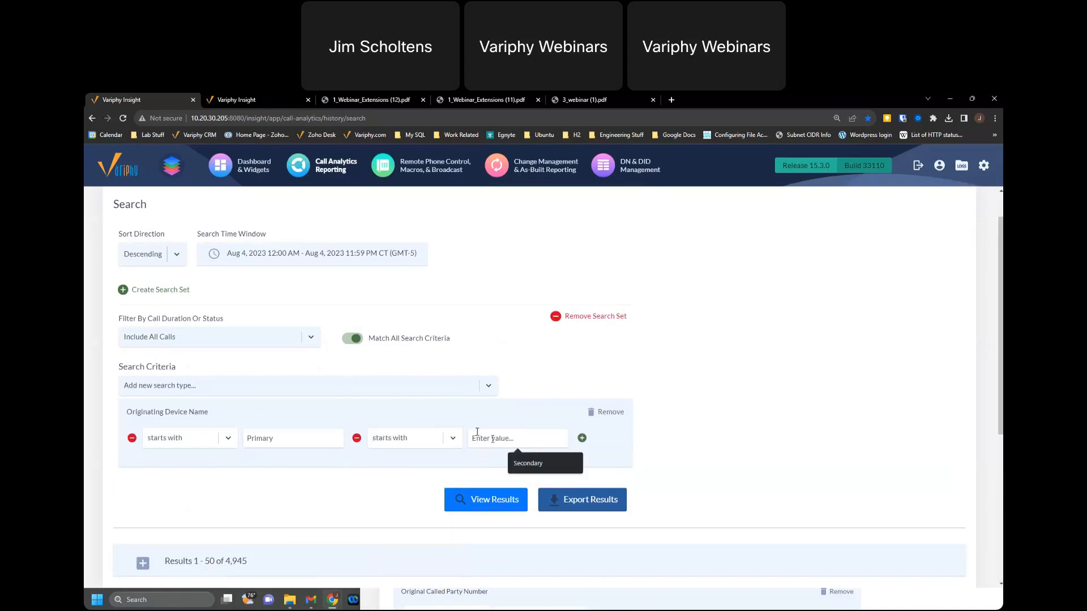
pyautogui.click(514, 461)
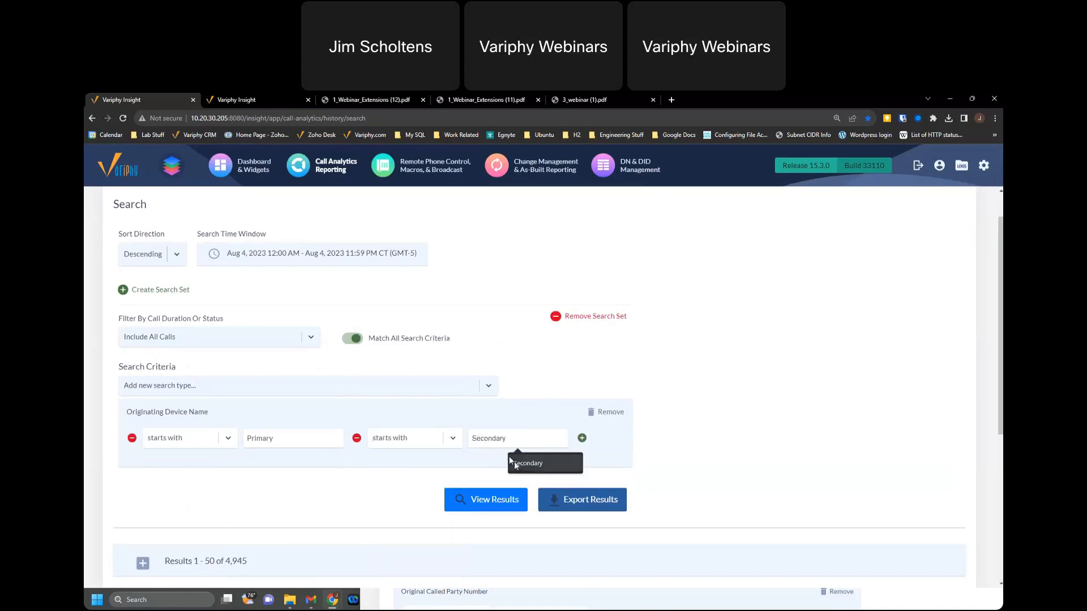
pyautogui.click(459, 501)
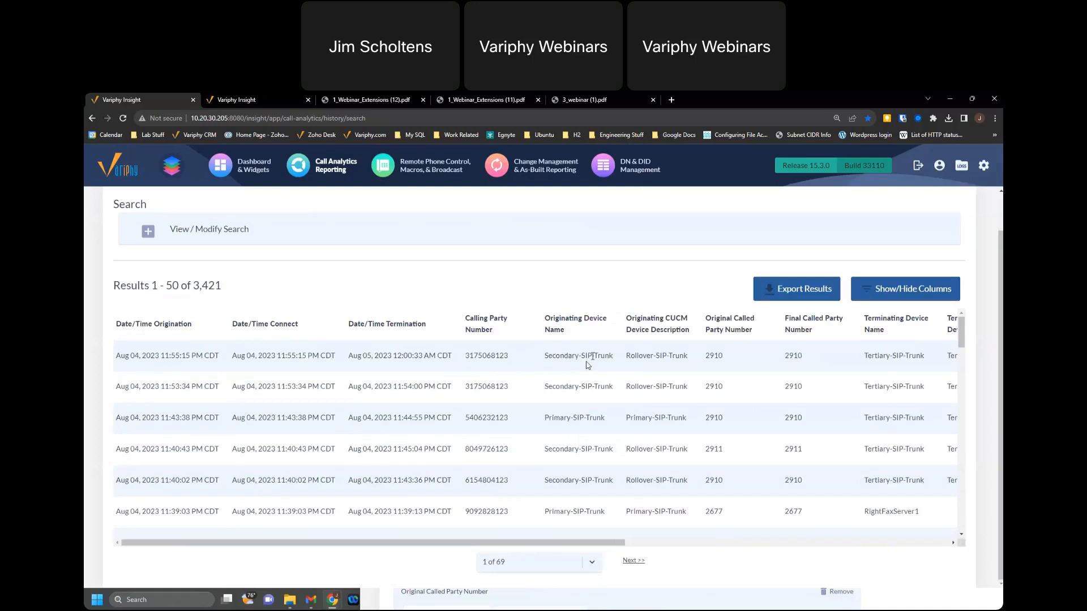
# - Reopen the search and create another search set with a Terminating Device Name criterion
pyautogui.scroll(-4, 601, 405)
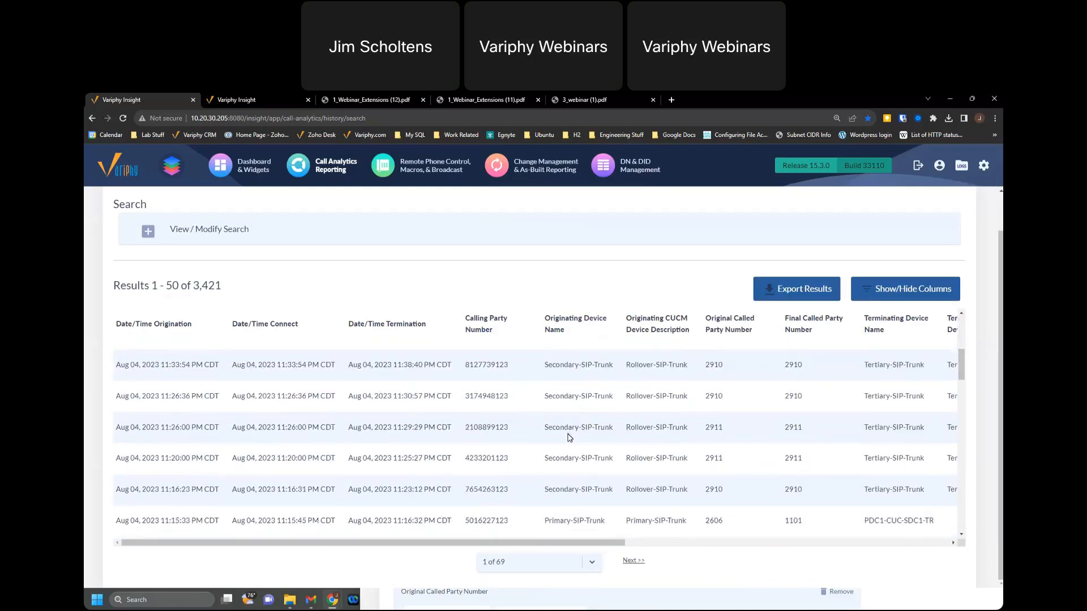
pyautogui.scroll(4, 569, 437)
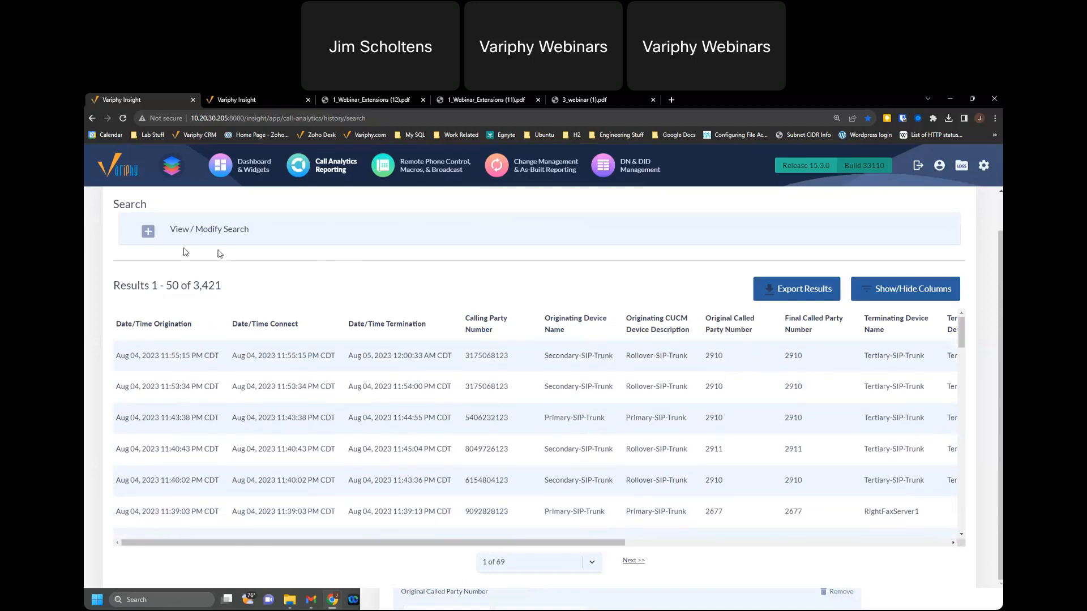
pyautogui.click(152, 236)
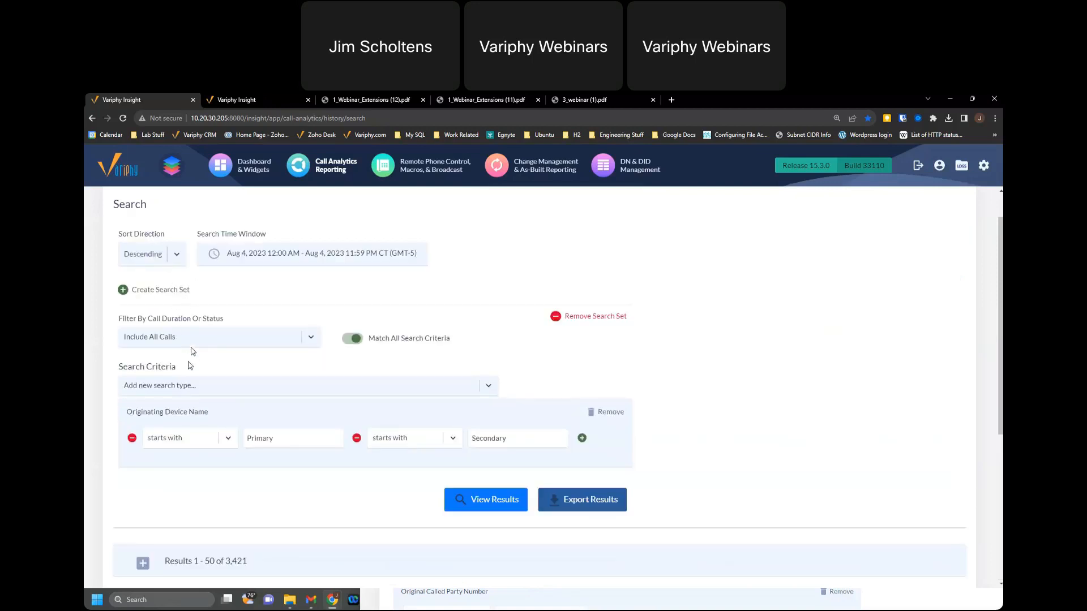
pyautogui.click(124, 292)
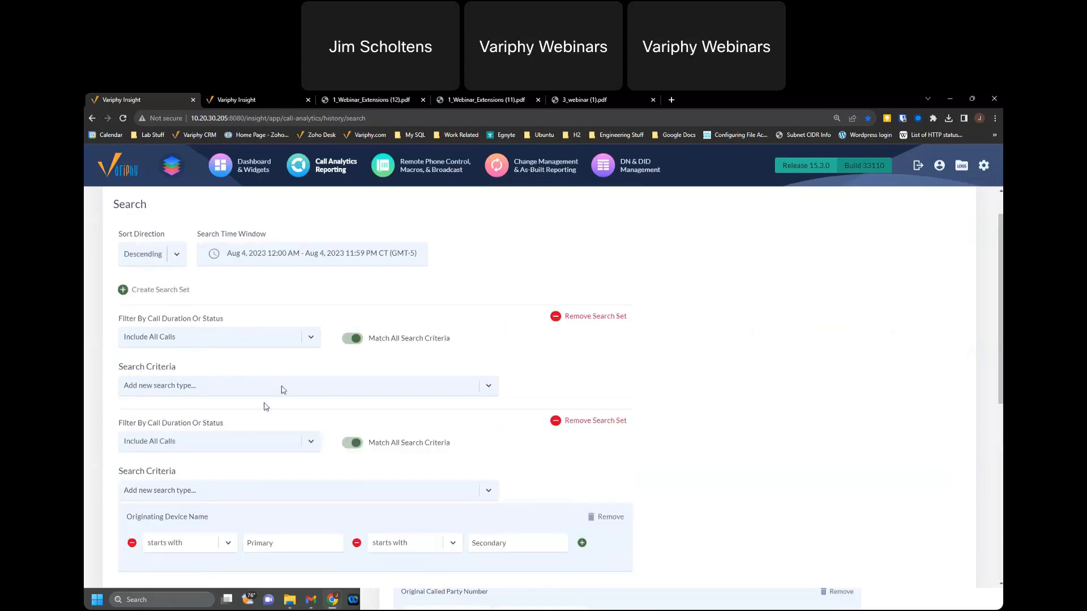
pyautogui.click(194, 386)
pyautogui.write('device')
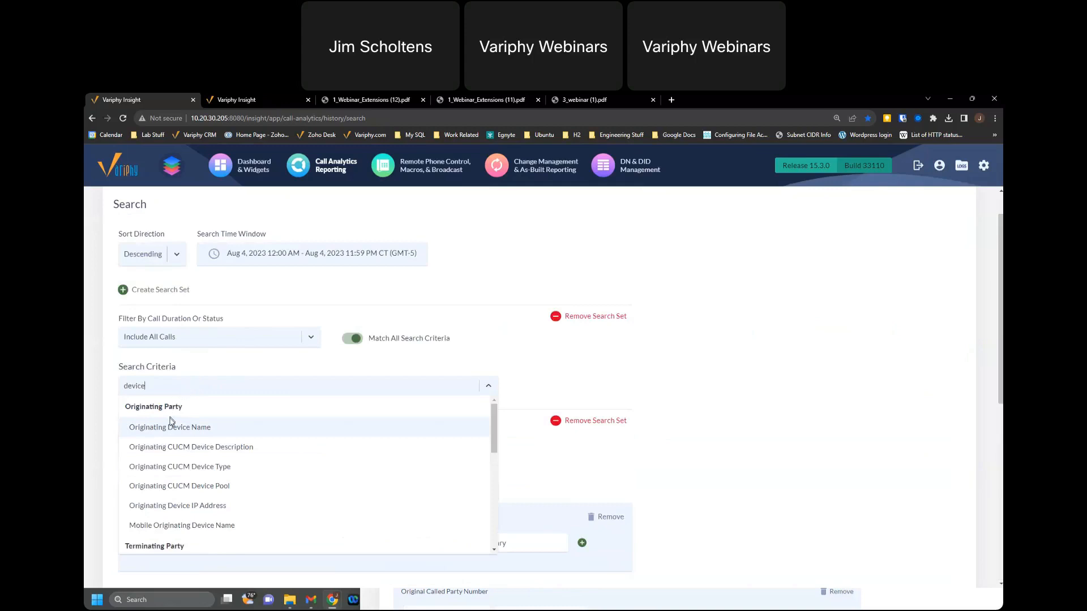
pyautogui.scroll(-1, 189, 464)
pyautogui.click(197, 516)
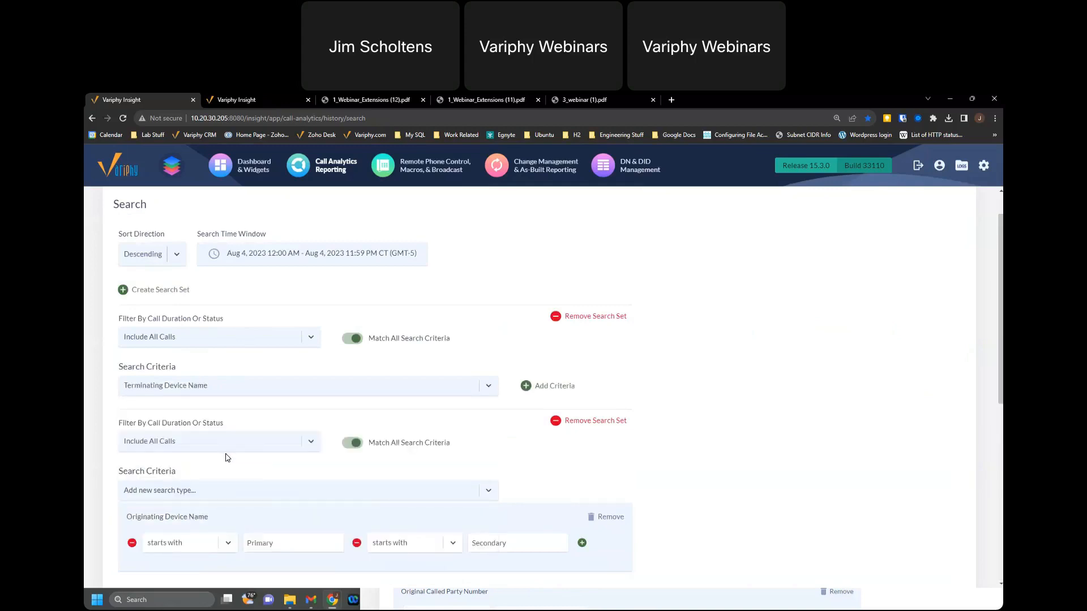
pyautogui.click(522, 386)
# - Set the Terminating Device Name condition to starts with Primary
pyautogui.click(202, 439)
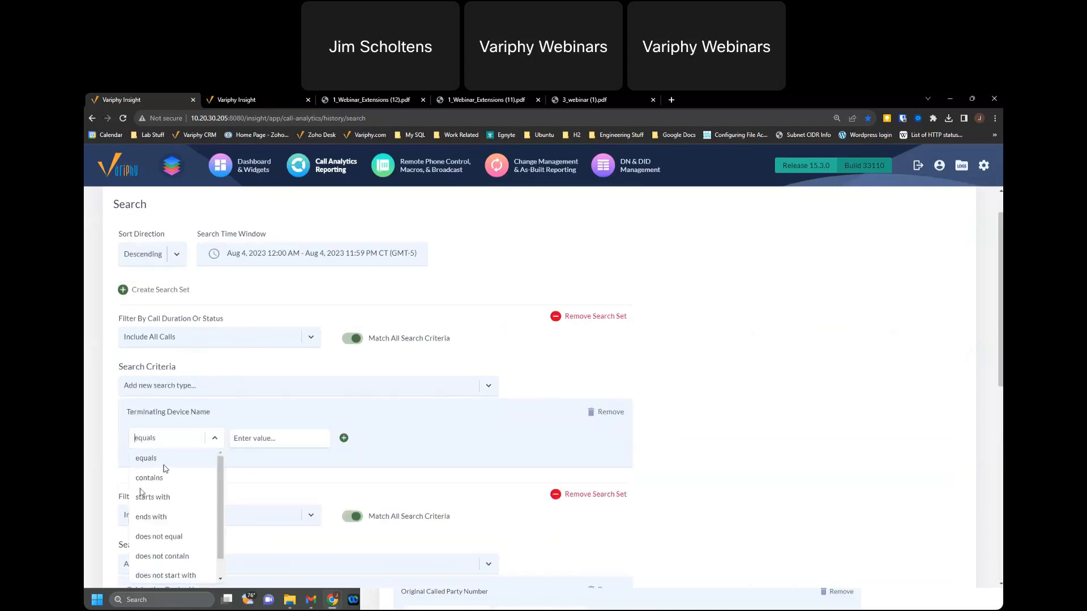
pyautogui.click(168, 493)
pyautogui.click(256, 441)
pyautogui.click(271, 457)
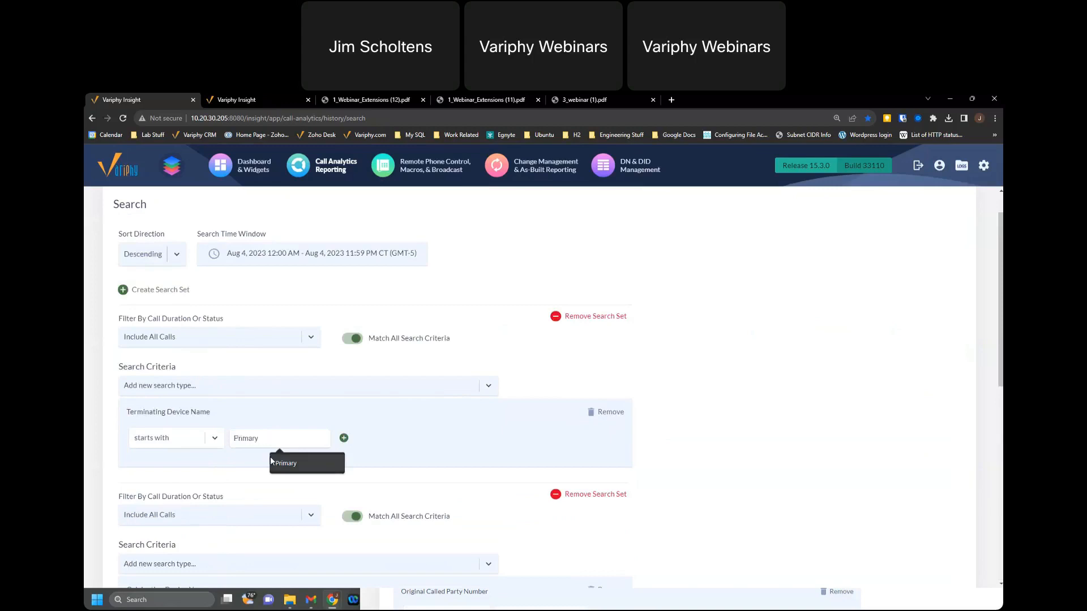
# - Add a second Terminating Device Name condition, starts with Secondary, and view the results of both search sets
pyautogui.click(344, 438)
pyautogui.click(407, 447)
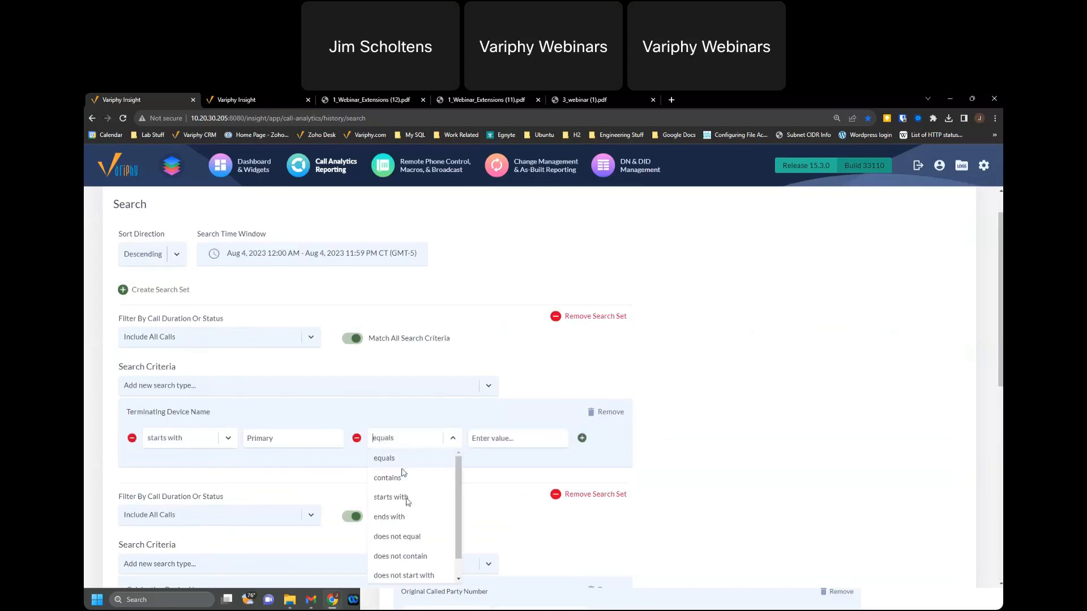
pyautogui.click(408, 491)
pyautogui.click(488, 441)
pyautogui.click(519, 464)
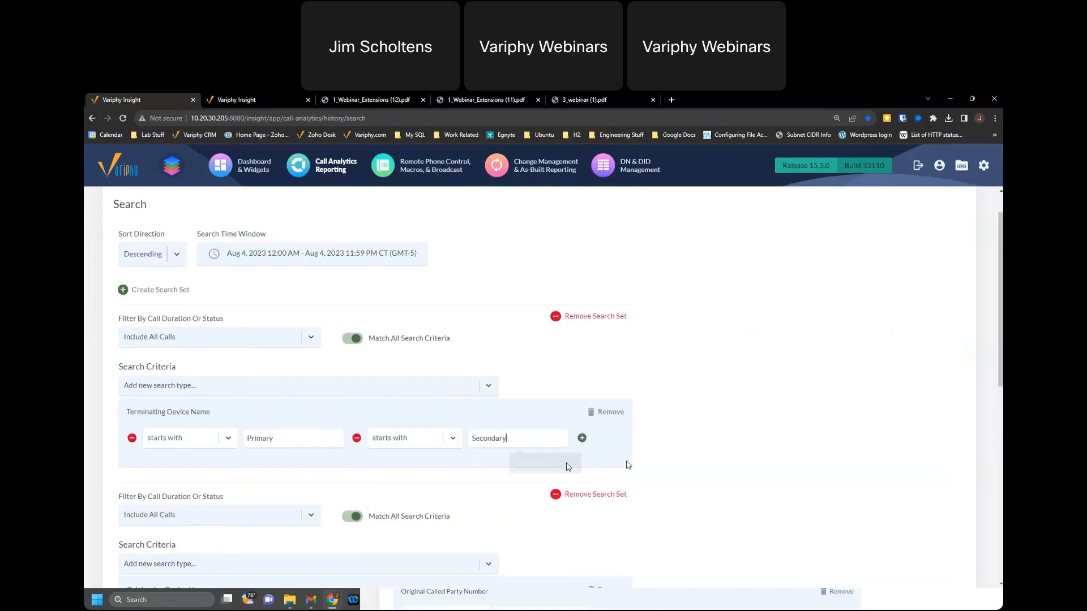
pyautogui.scroll(-3, 696, 461)
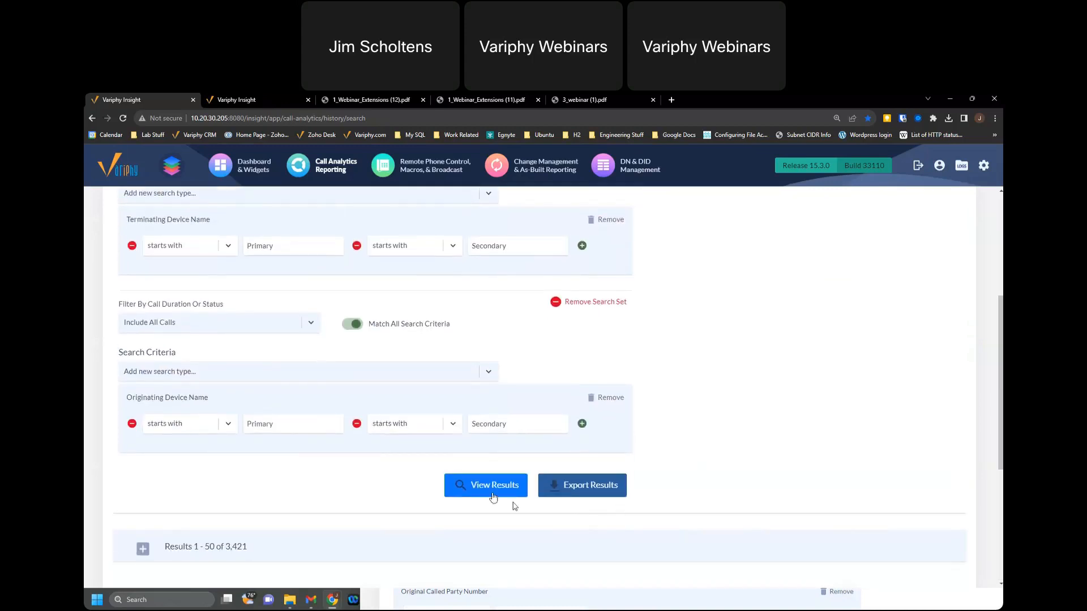
pyautogui.click(487, 485)
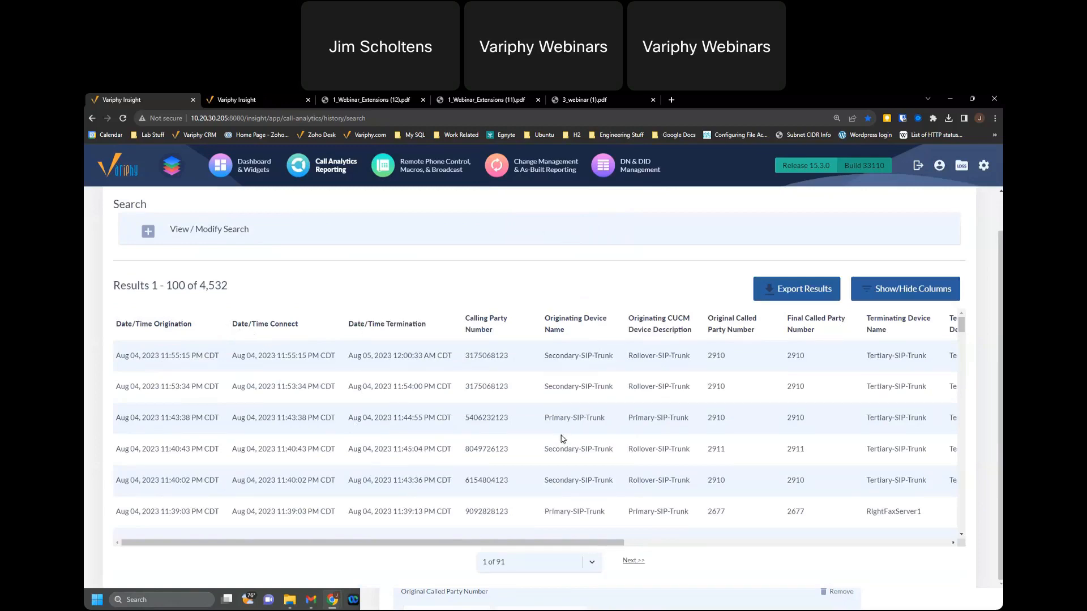
# - Look through the combined results, then start a call history export with Save for Future Use enabled and go to its search sets
pyautogui.scroll(-5, 563, 439)
pyautogui.scroll(-8, 562, 438)
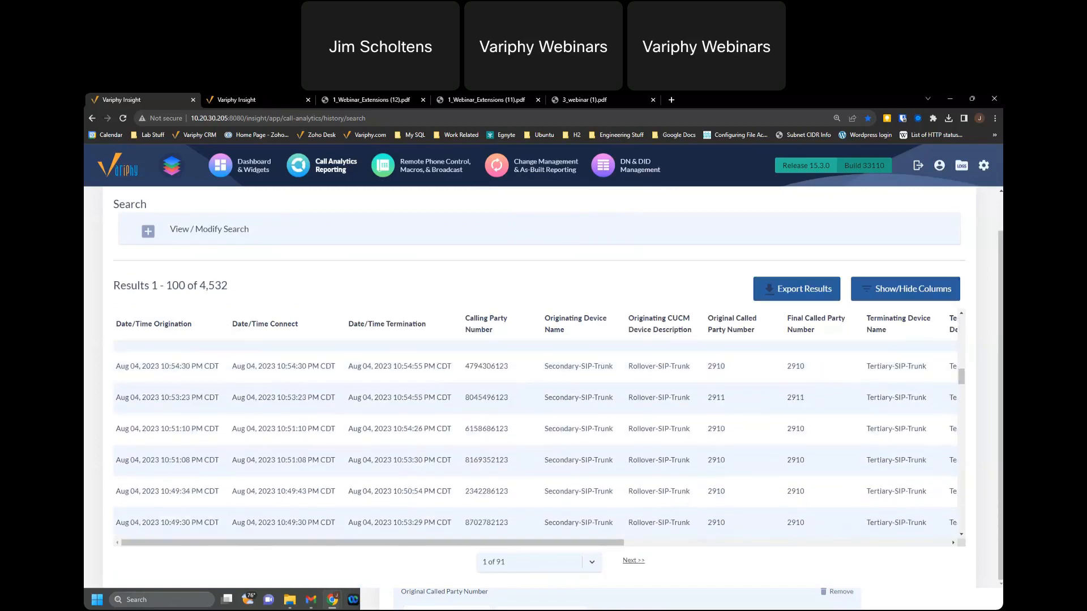
pyautogui.scroll(-10, 557, 434)
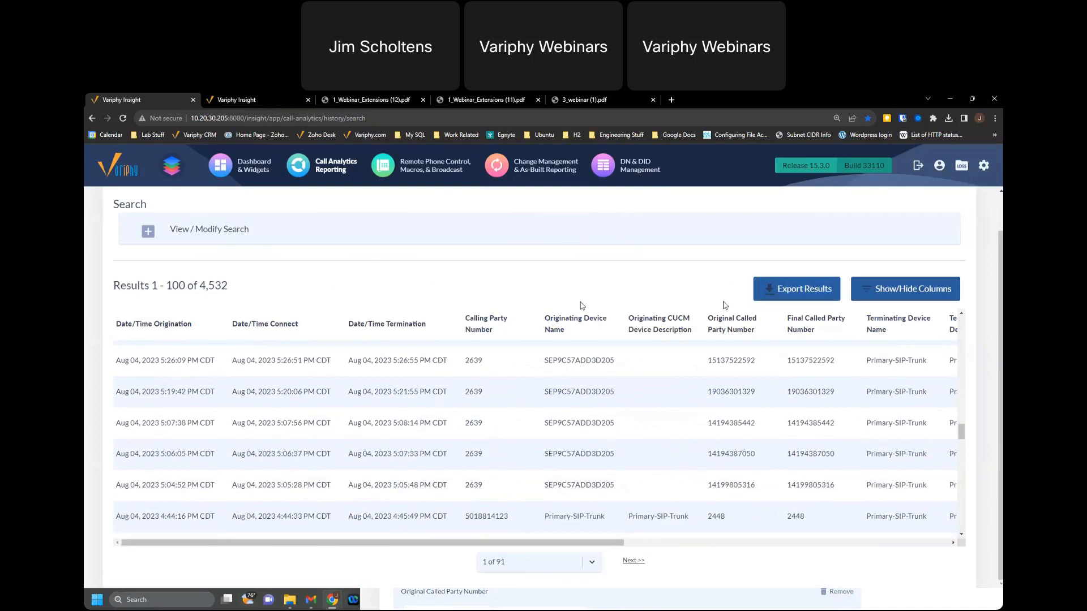
pyautogui.click(773, 298)
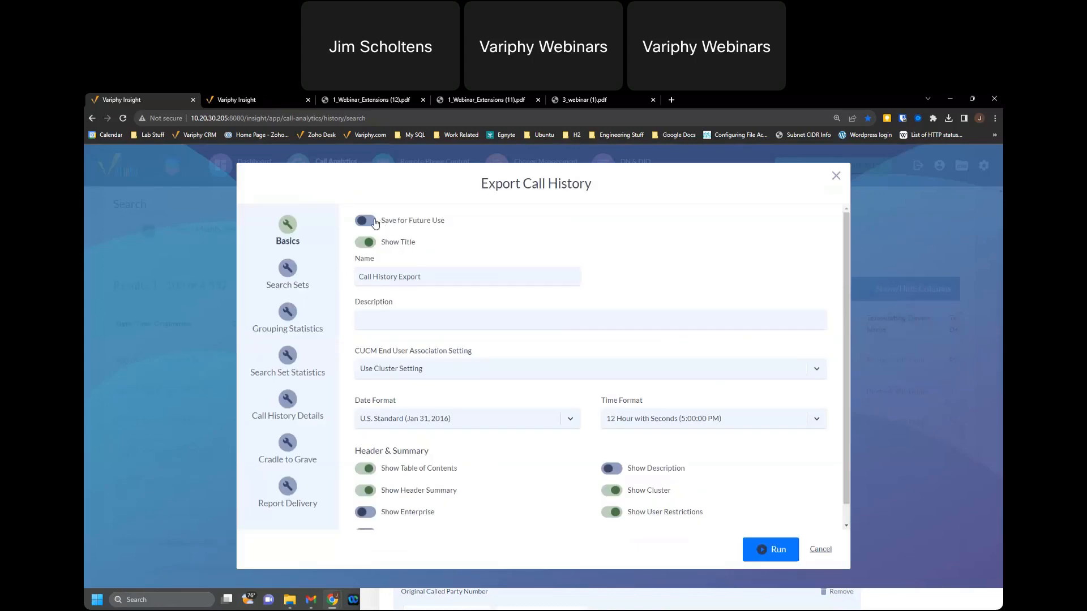
pyautogui.click(365, 220)
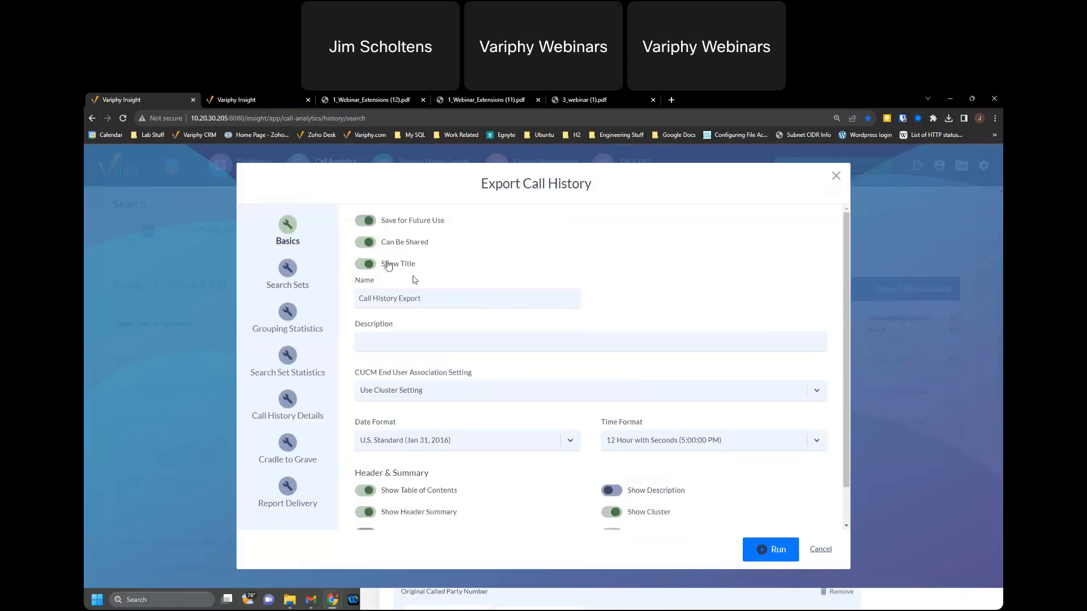
pyautogui.click(288, 270)
# - Open the saved 2 Webinar Inbound/Outbound report, review its Inbound and Outbound search sets, and save it
pyautogui.click(222, 111)
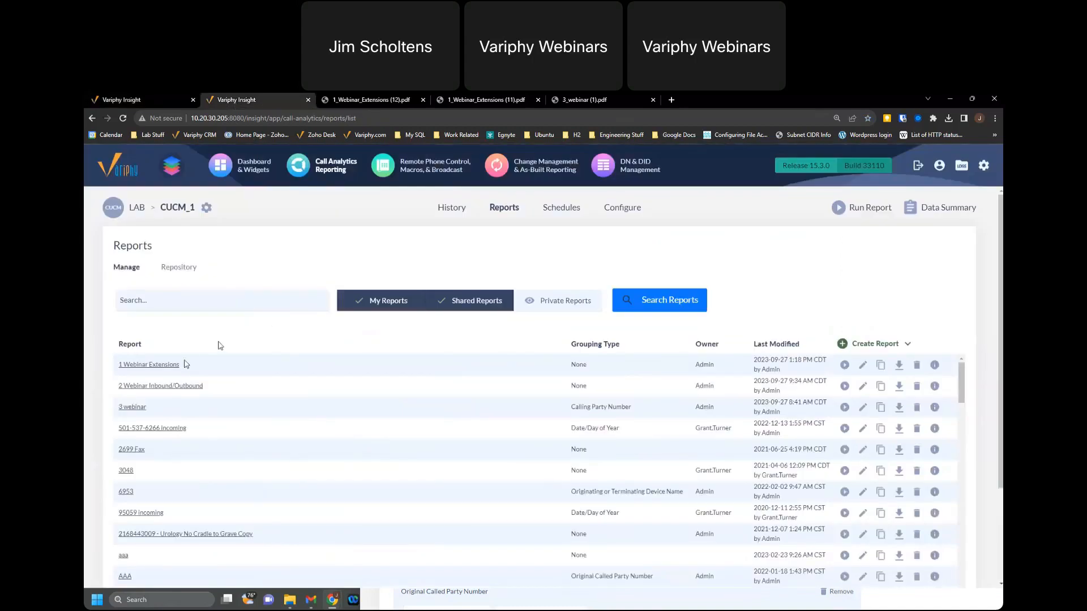
pyautogui.click(156, 387)
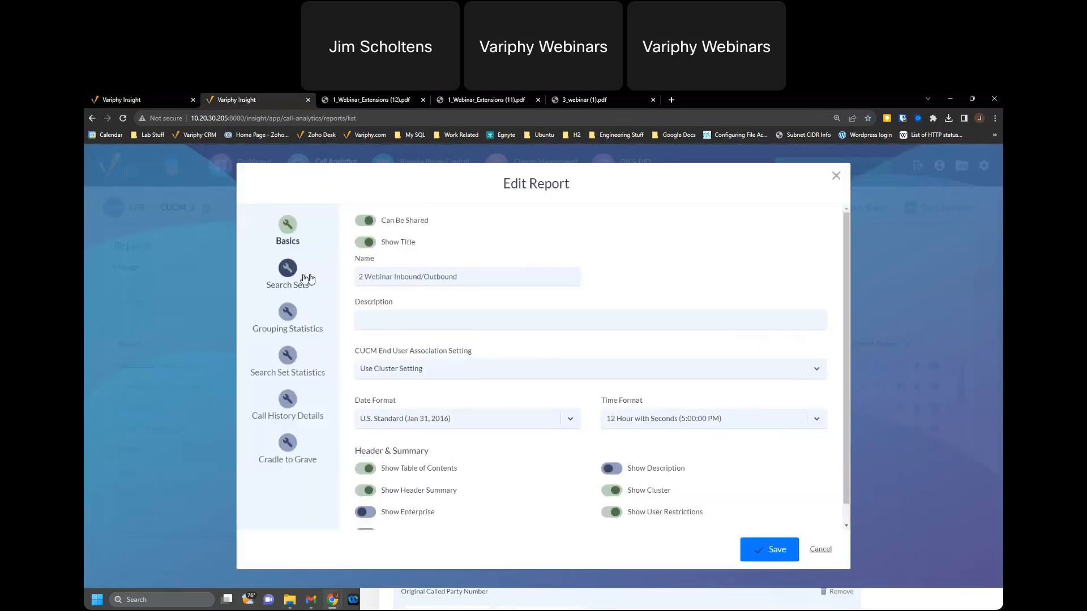
pyautogui.click(290, 275)
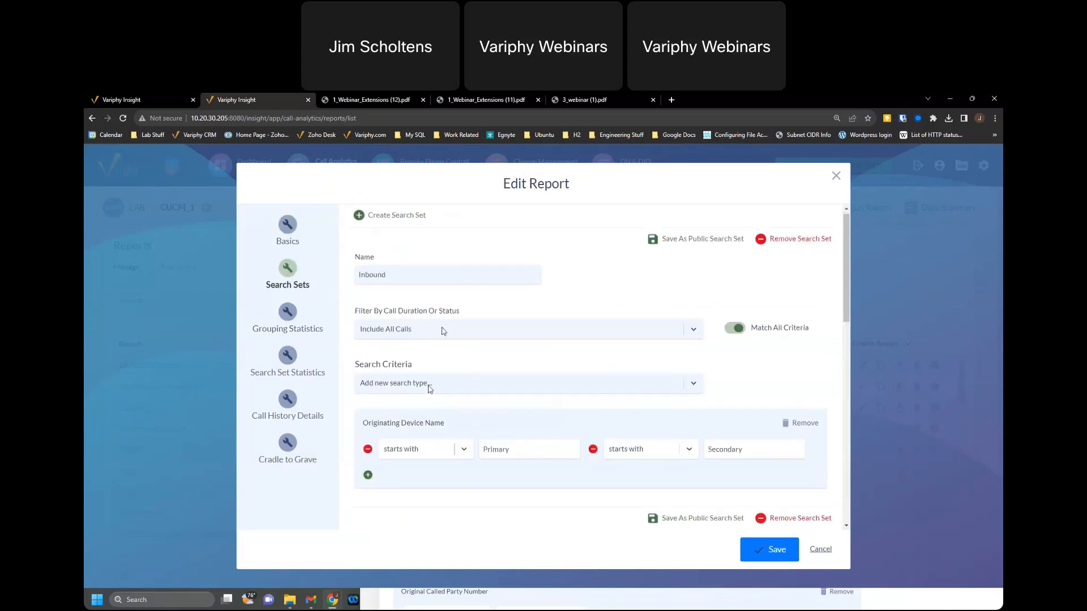
pyautogui.scroll(-3, 429, 388)
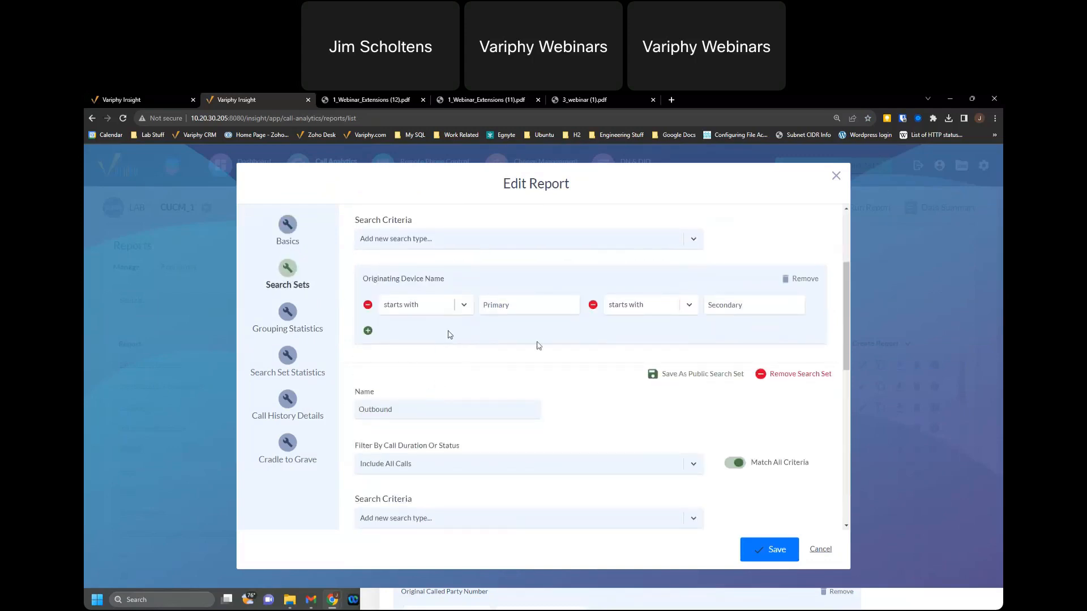
pyautogui.scroll(-4, 453, 349)
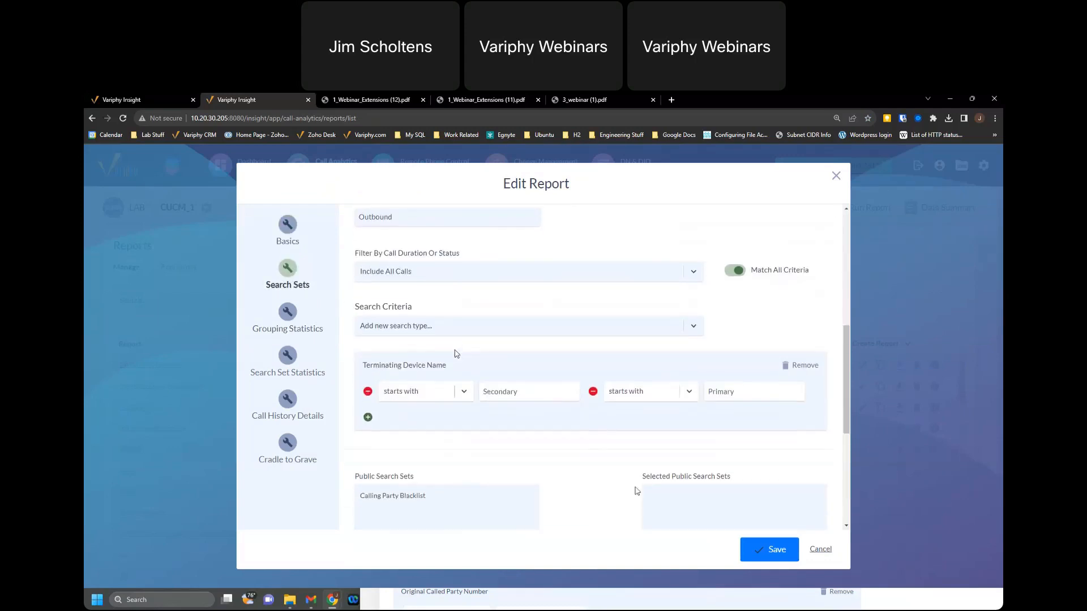
pyautogui.click(773, 549)
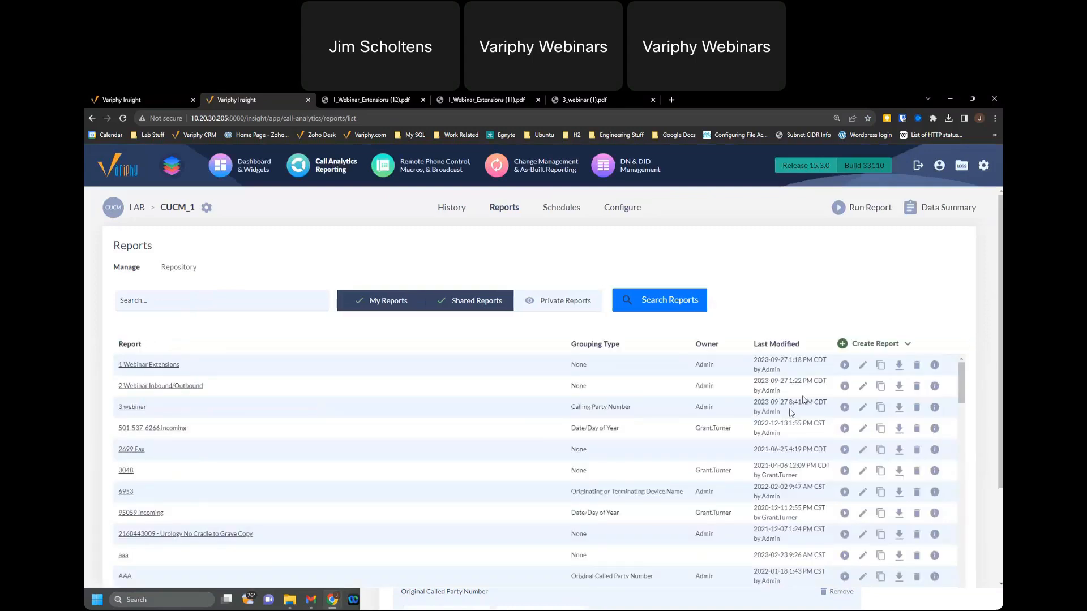
# - Run the 2 Webinar Inbound/Outbound report and open the newly downloaded PDF
pyautogui.click(845, 387)
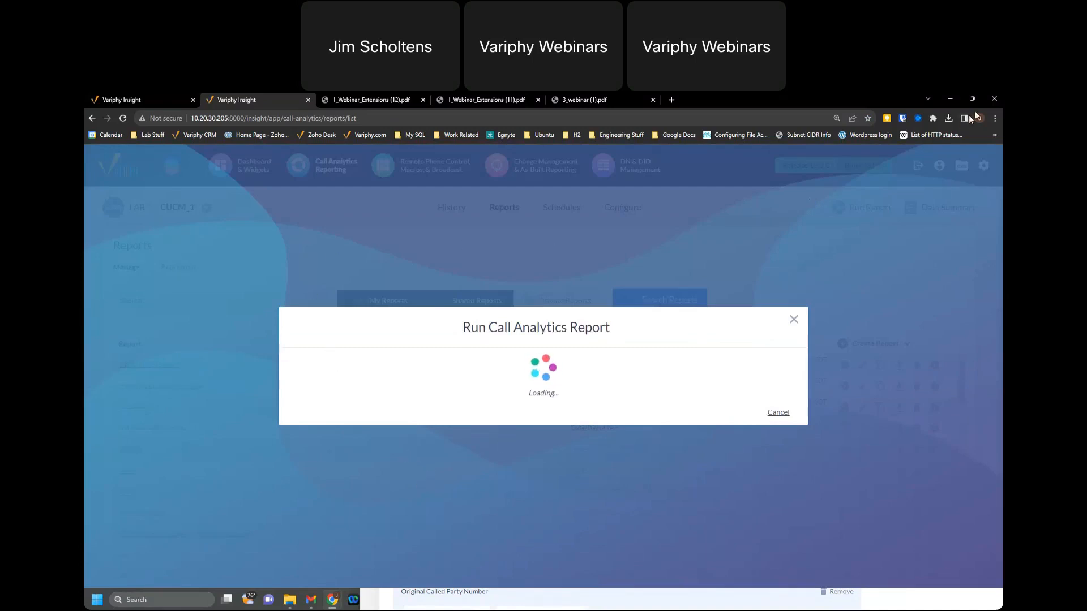
pyautogui.click(730, 509)
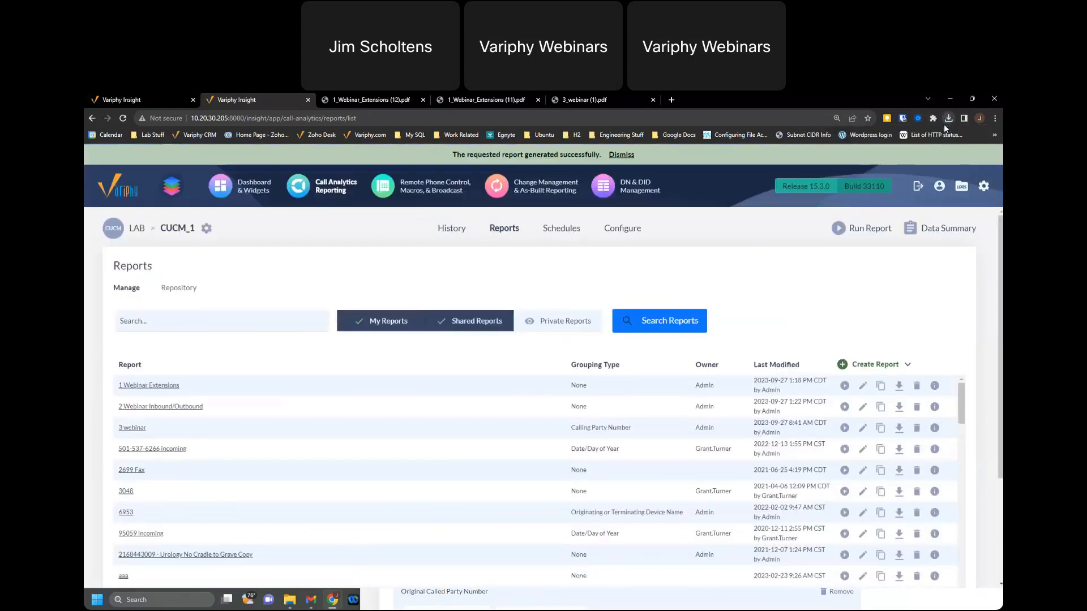
pyautogui.click(948, 120)
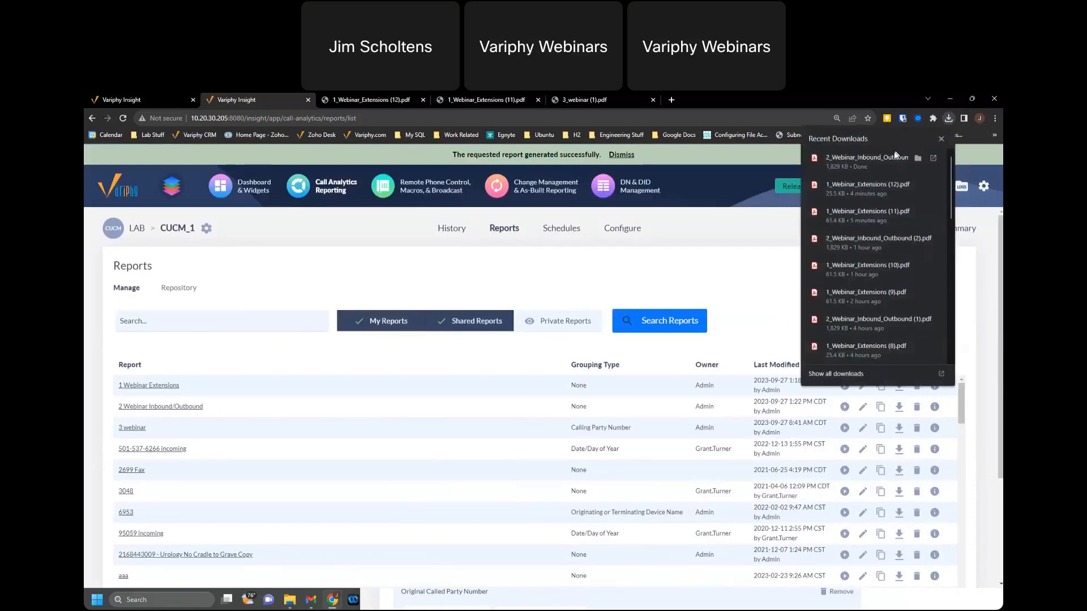
pyautogui.click(885, 162)
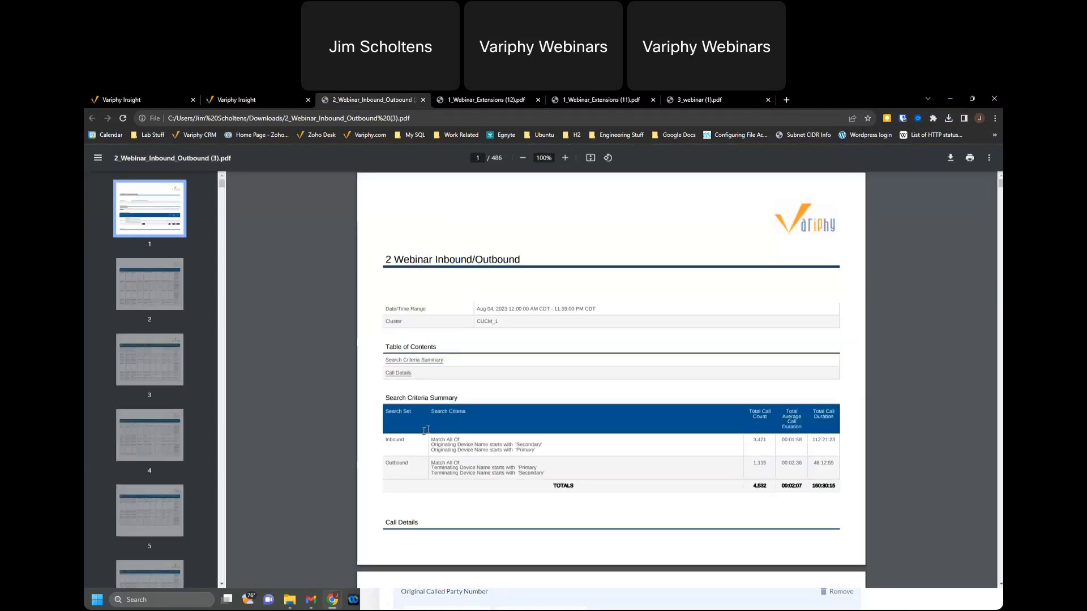
# - Examine the PDF's Search Criteria Summary for the Inbound and Outbound sets and the start of the call details
pyautogui.scroll(-2, 425, 431)
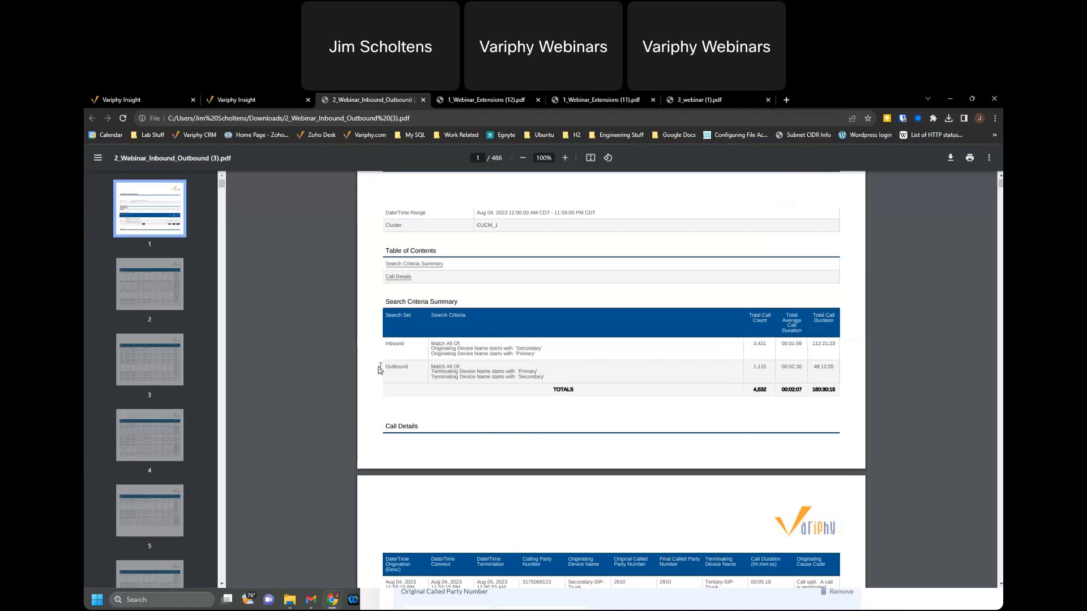
pyautogui.scroll(-5, 718, 388)
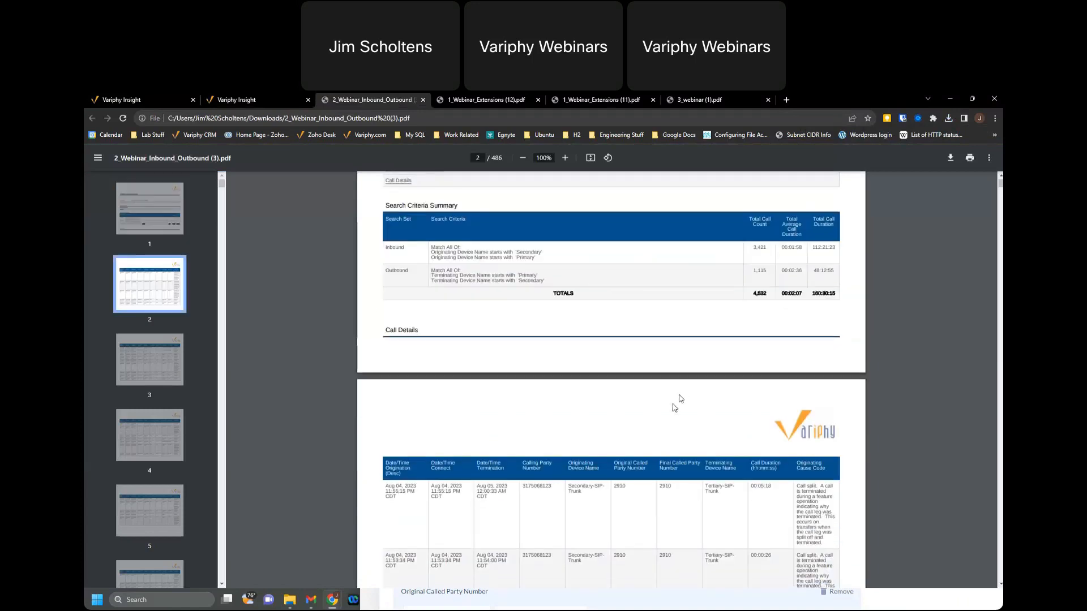
pyautogui.scroll(6, 566, 391)
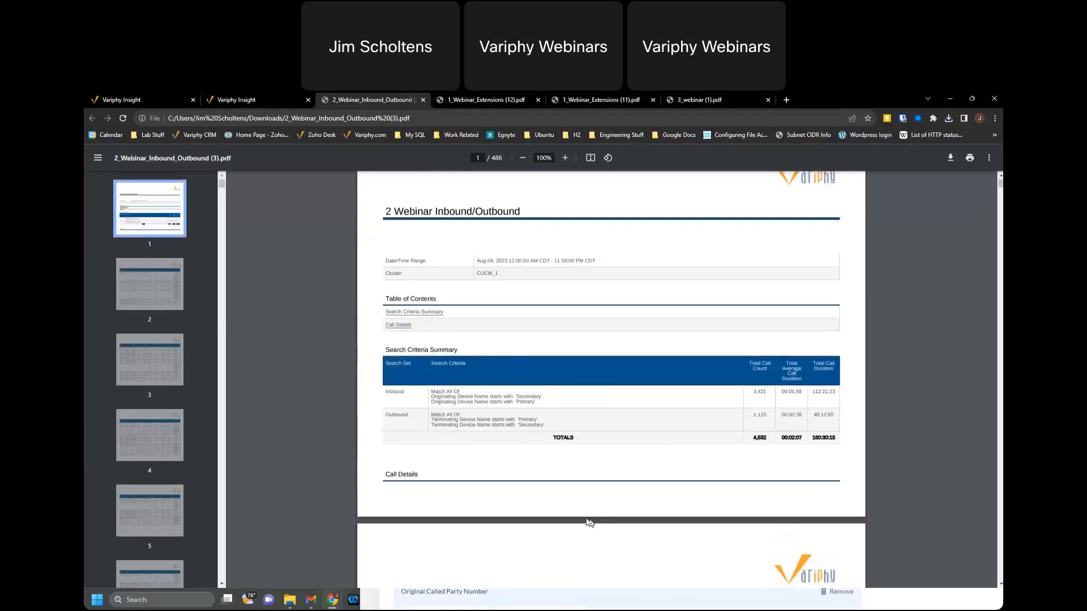
pyautogui.scroll(-2, 566, 549)
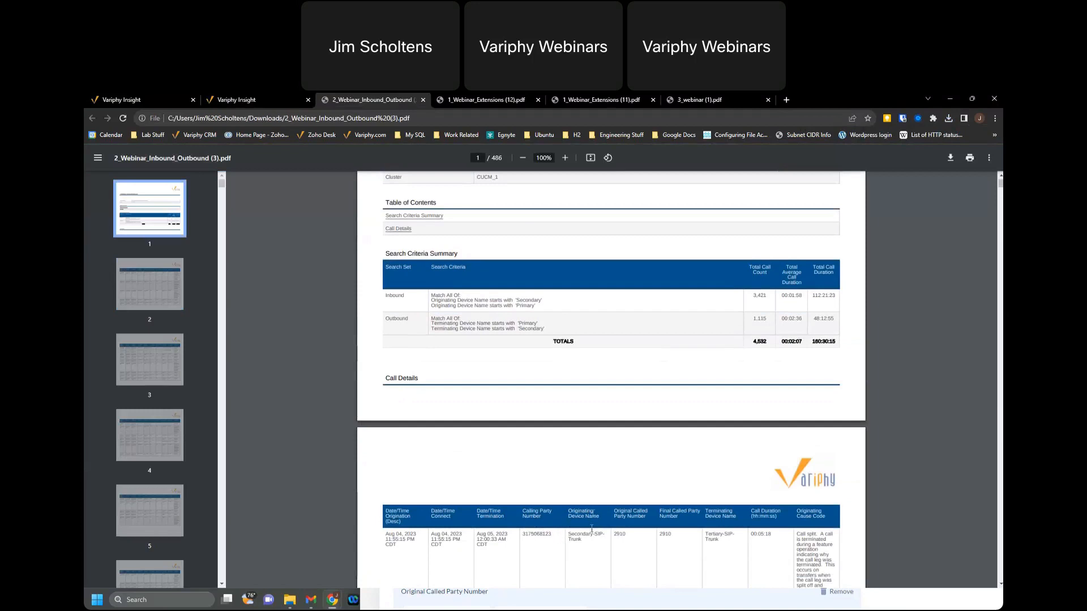
pyautogui.scroll(3, 611, 380)
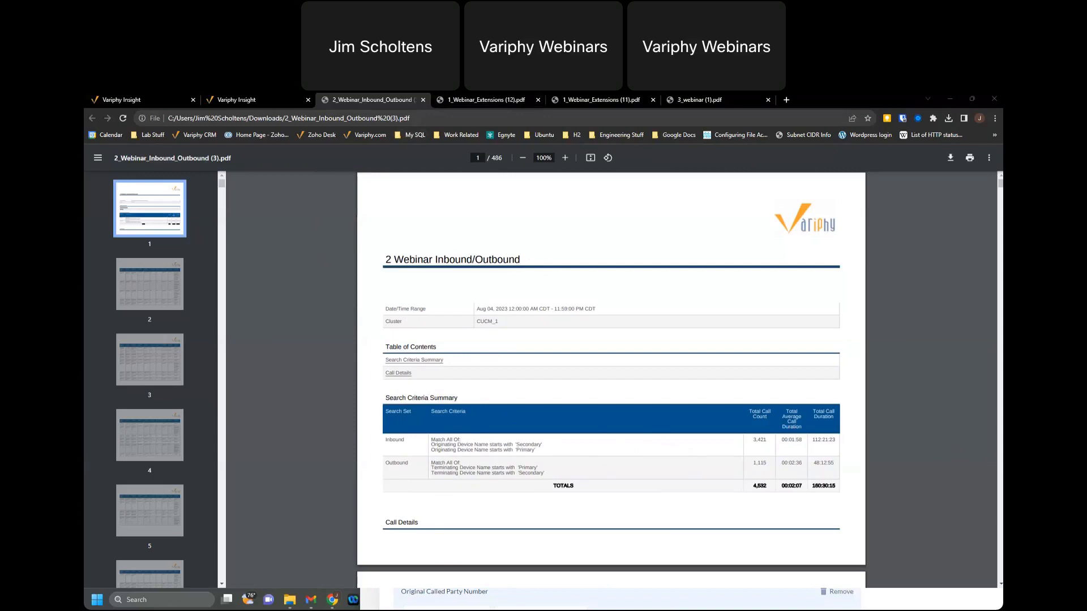
# - Bring the 3_webinar (1).xlsx workbook in Excel into view and examine its Calling Party Number summary and call details
pyautogui.moveTo(11, 114); pyautogui.dragTo(705, 149)
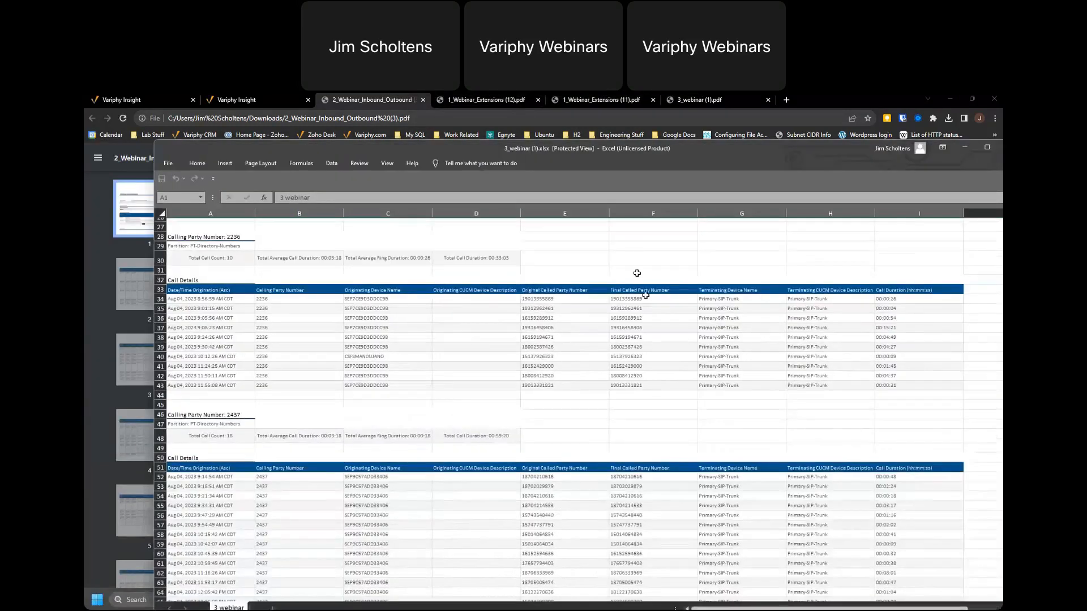
pyautogui.scroll(8, 640, 283)
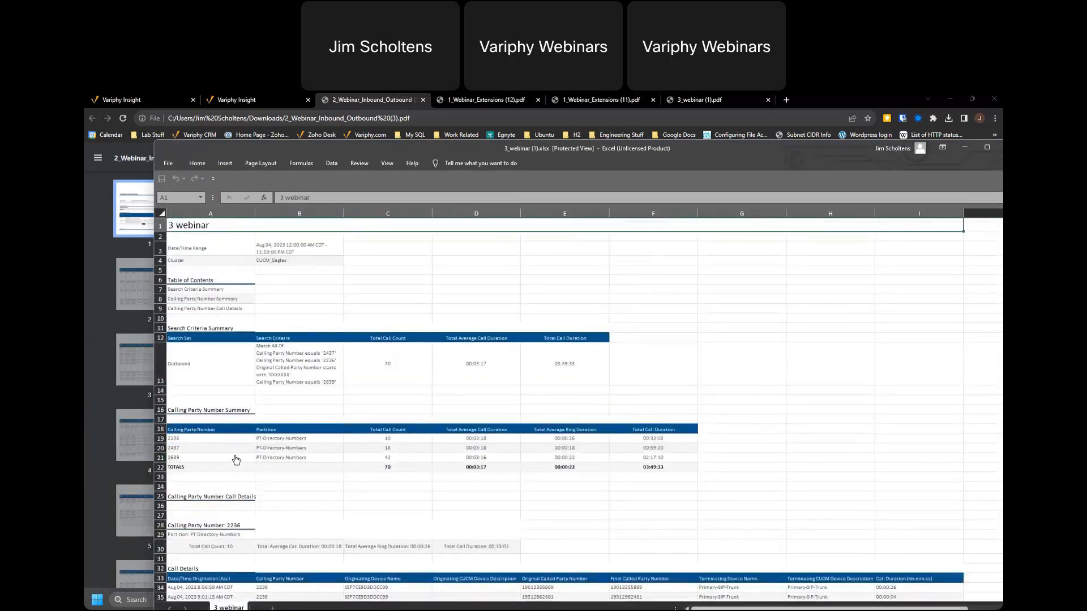
pyautogui.scroll(-4, 396, 451)
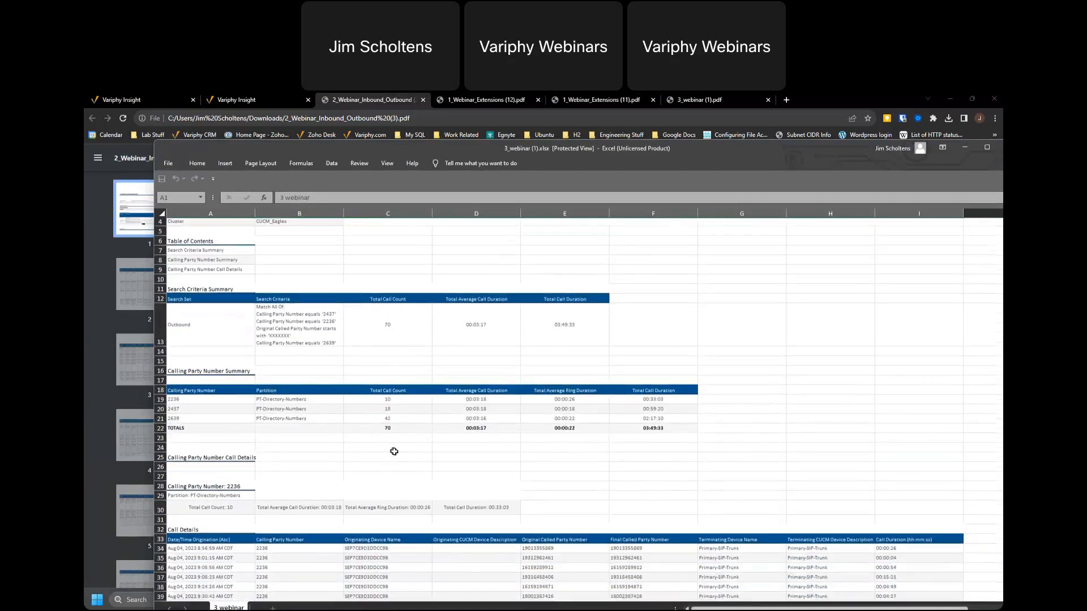
pyautogui.scroll(-2, 396, 451)
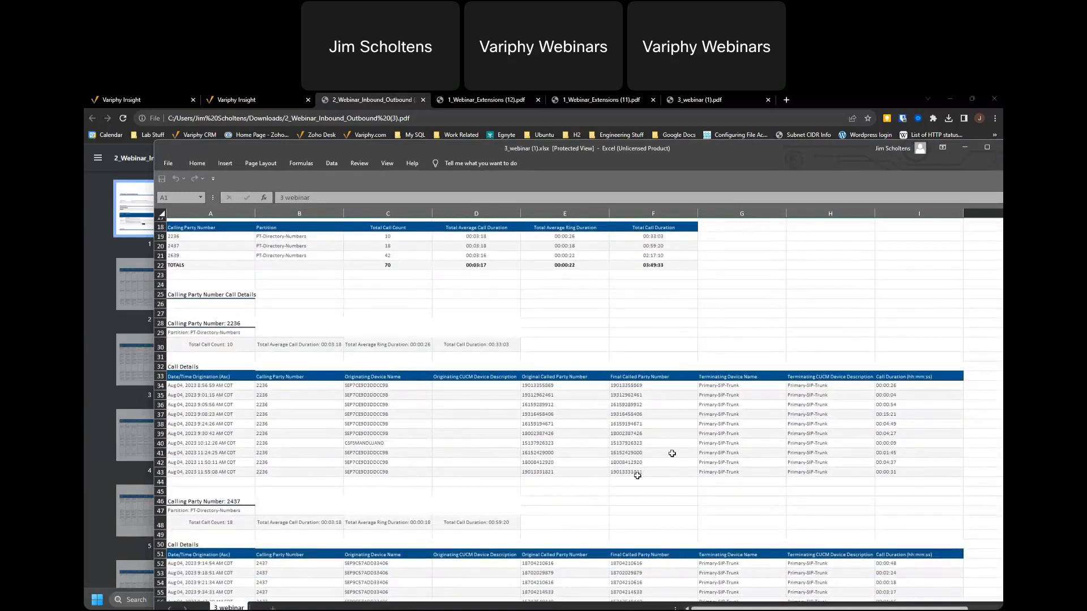
# - Examine the call details grouped by calling party number in 3_webinar (1).xlsx, and move the workbook out of view
pyautogui.scroll(-1, 674, 422)
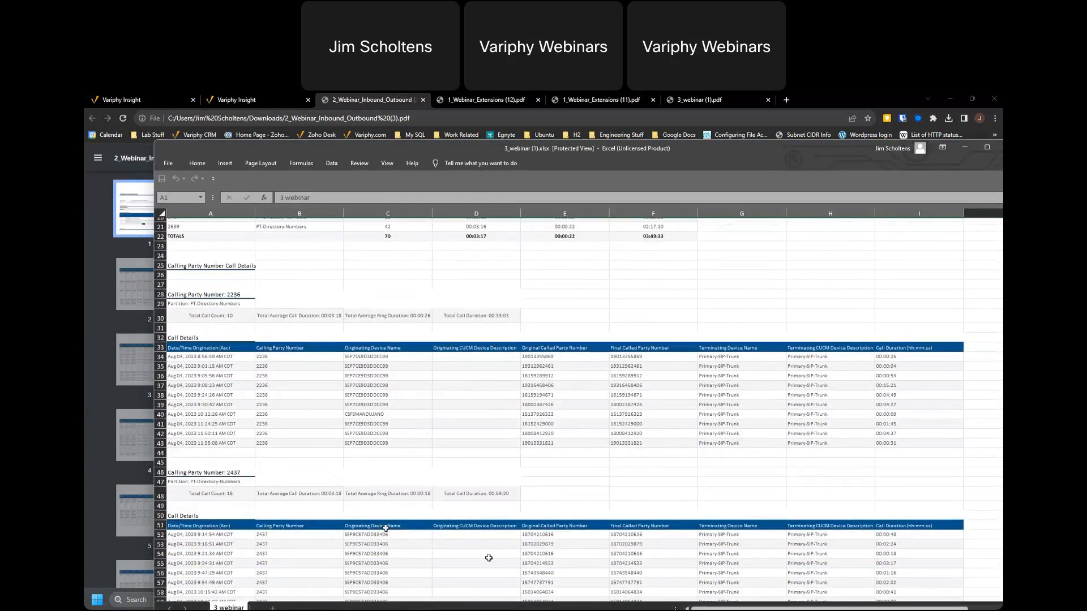
pyautogui.scroll(-1, 479, 517)
pyautogui.scroll(-1, 482, 517)
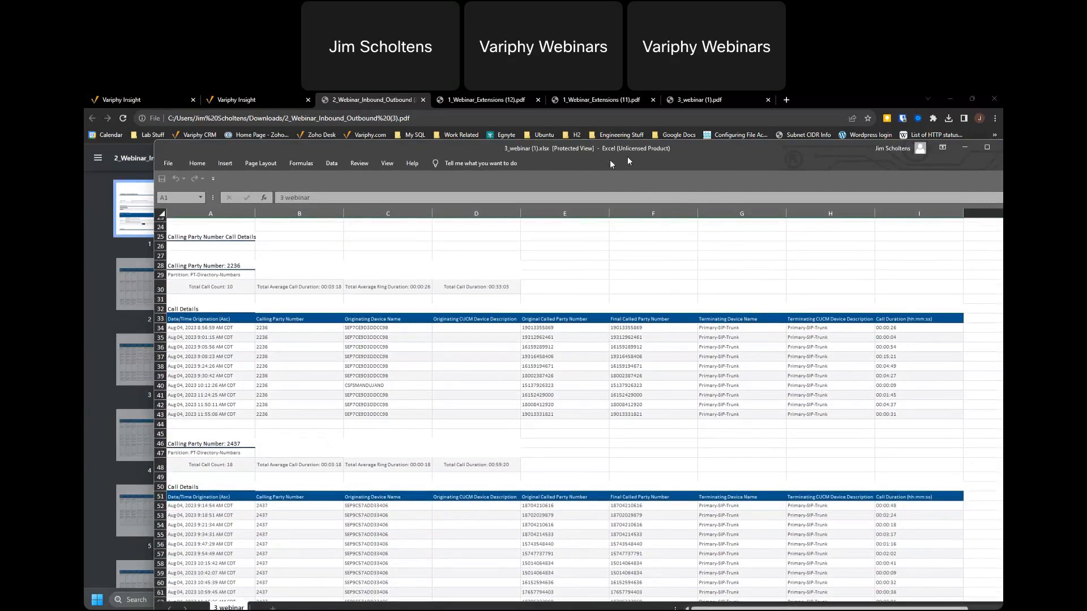
pyautogui.moveTo(640, 154); pyautogui.dragTo(1002, 164)
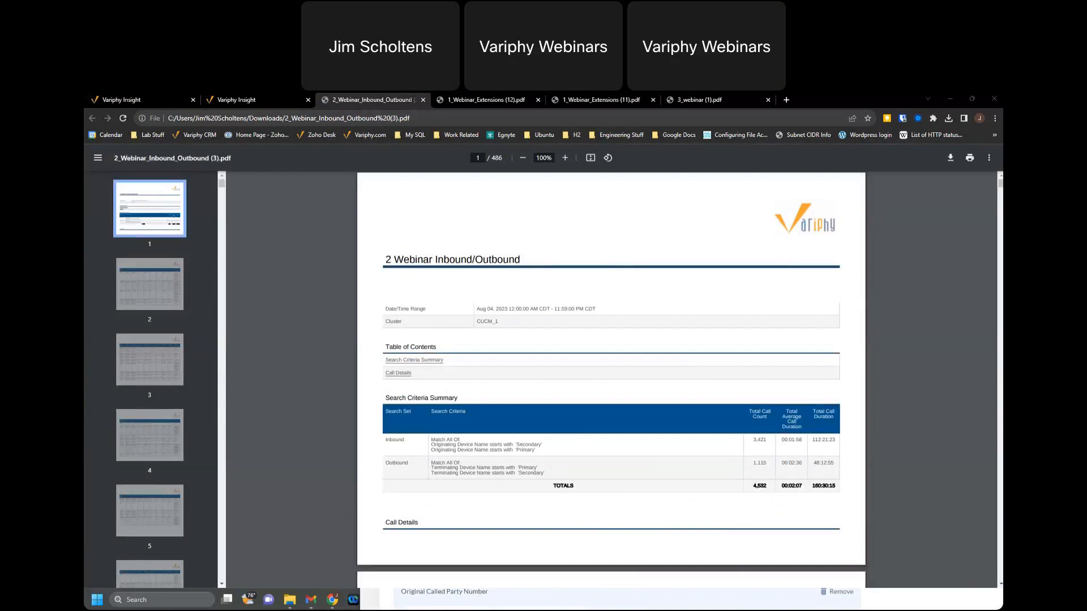
# - Bring the 1_Webinar_Extensions.xlsx workbook into view and examine its Search Criteria Summary and the ungrouped call details
pyautogui.moveTo(85, 116); pyautogui.dragTo(517, 160)
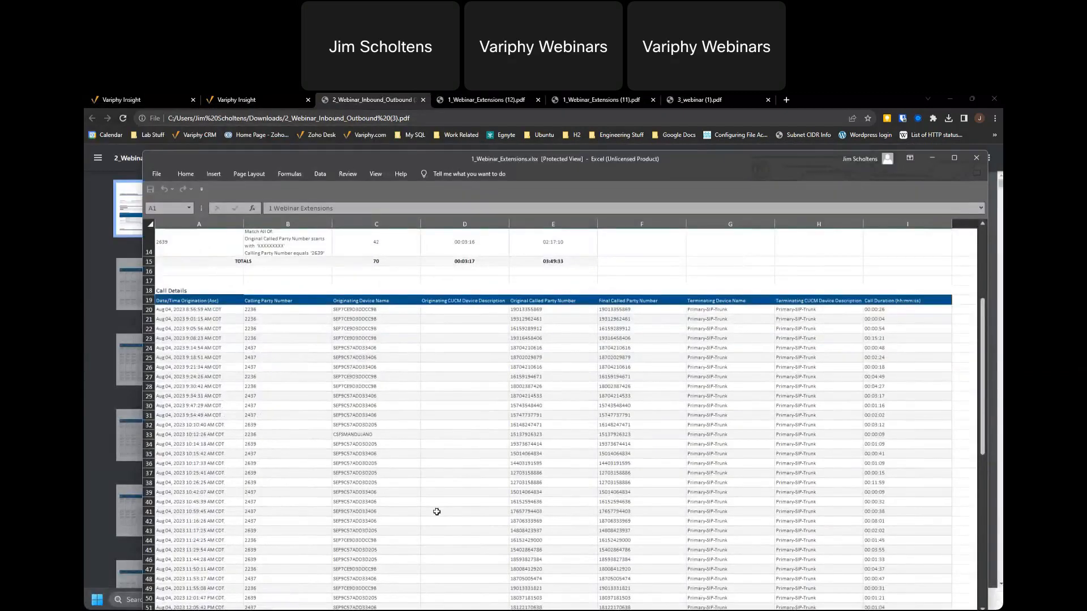
pyautogui.scroll(5, 434, 510)
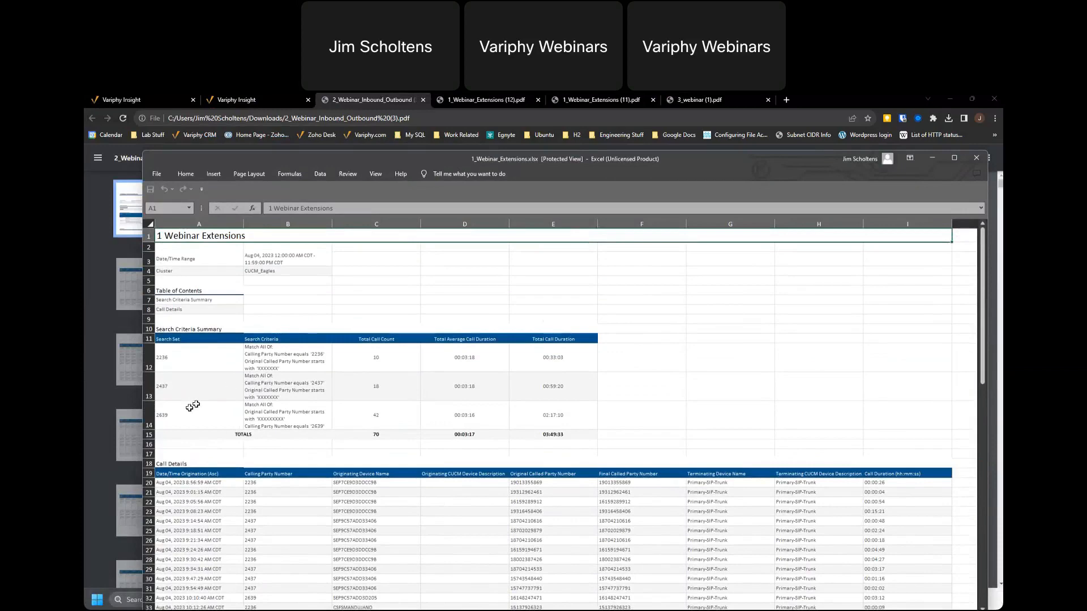
pyautogui.scroll(-6, 360, 496)
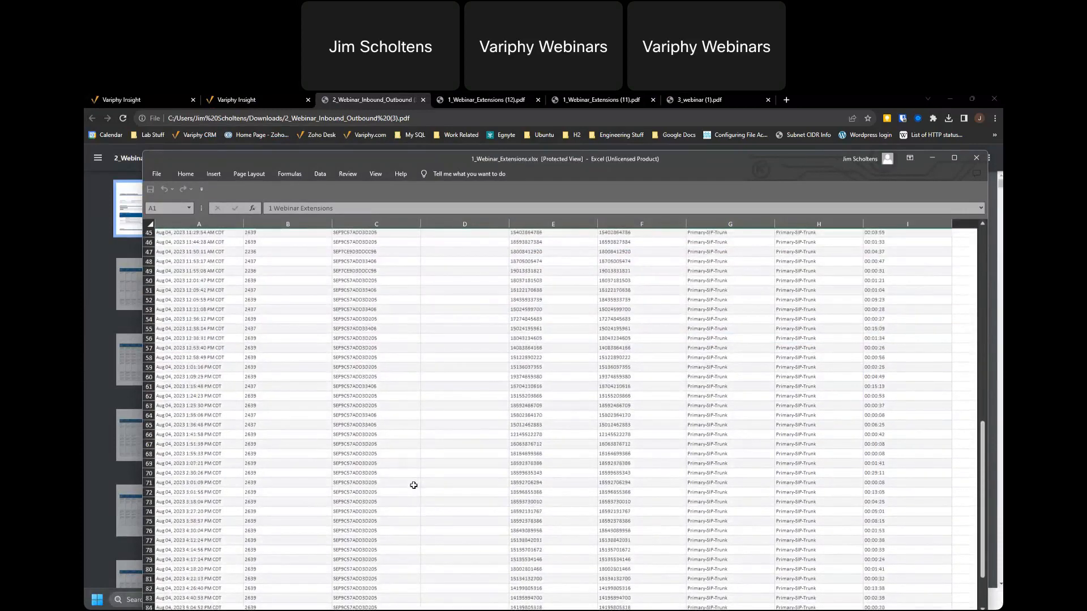
pyautogui.scroll(1, 414, 485)
pyautogui.scroll(3, 414, 486)
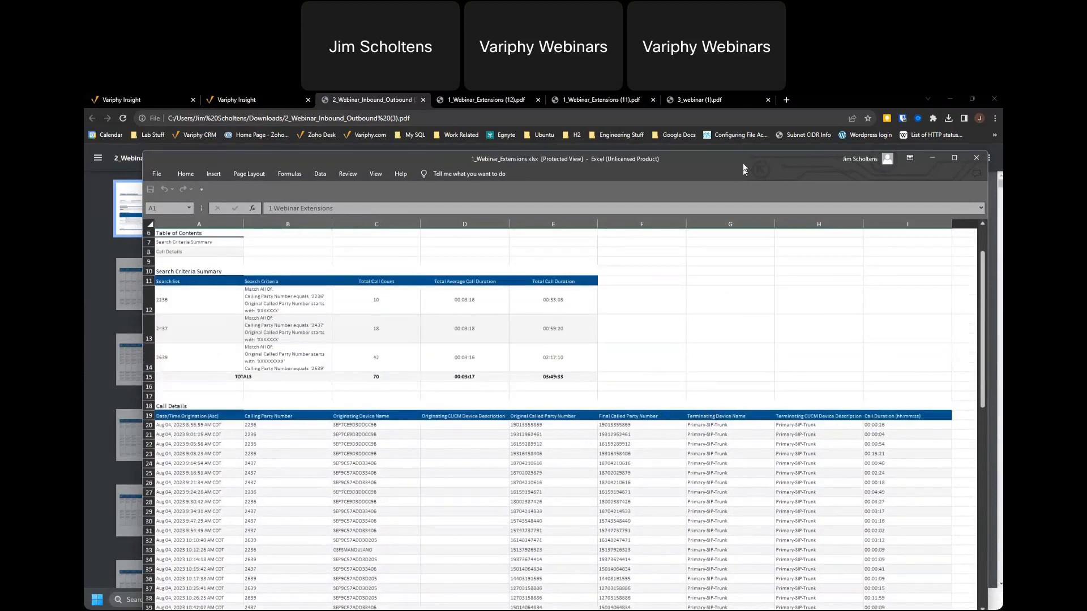
# - Move the 1_Webinar_Extensions.xlsx workbook out of view and return to the Export Call History dialog in Variphy Insight
pyautogui.moveTo(738, 159); pyautogui.dragTo(739, 609)
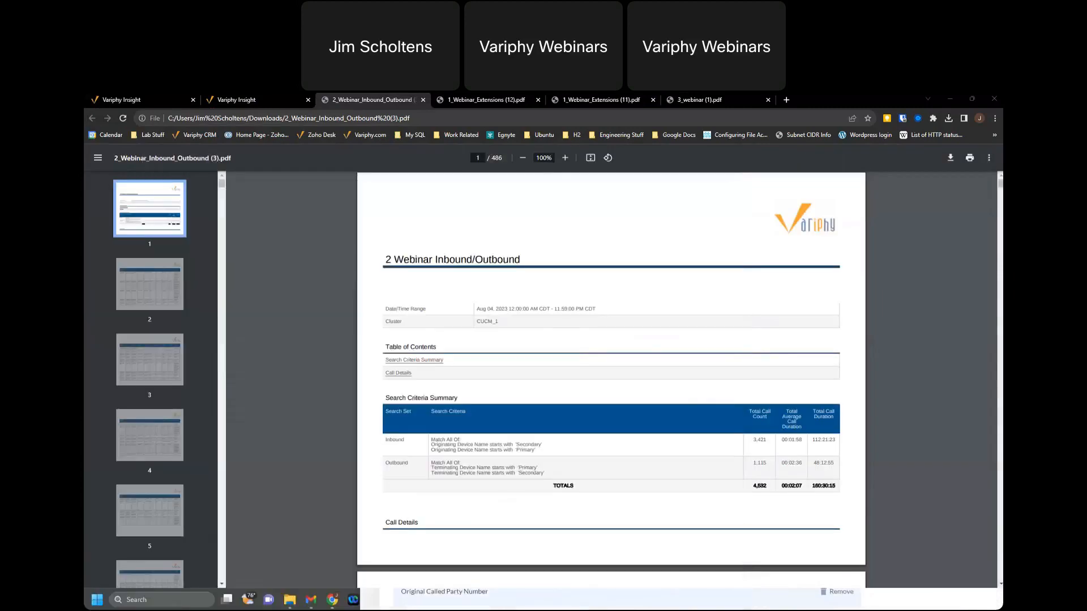
pyautogui.click(157, 100)
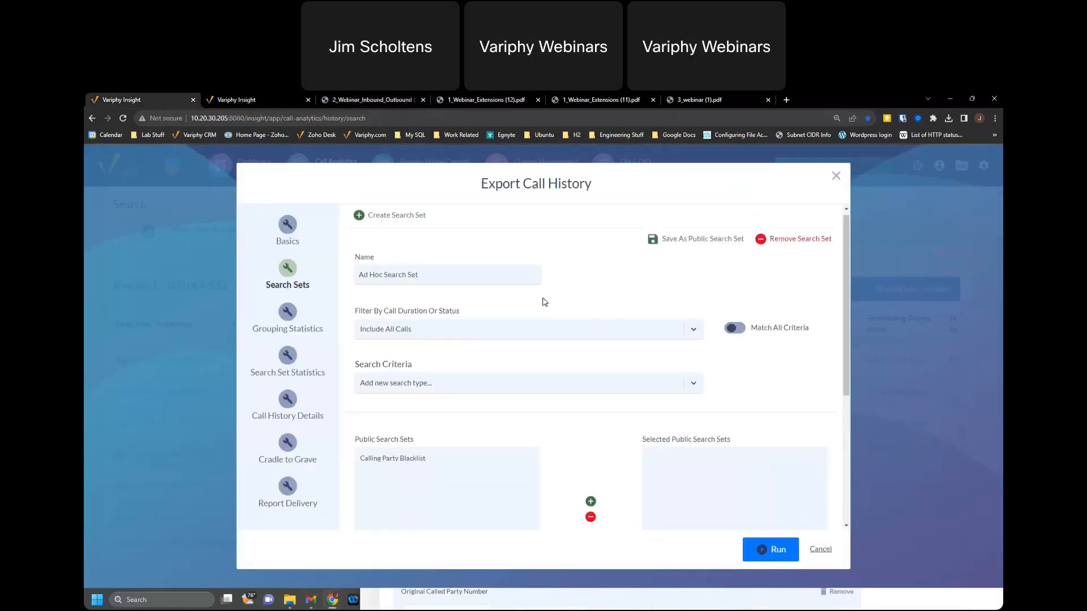